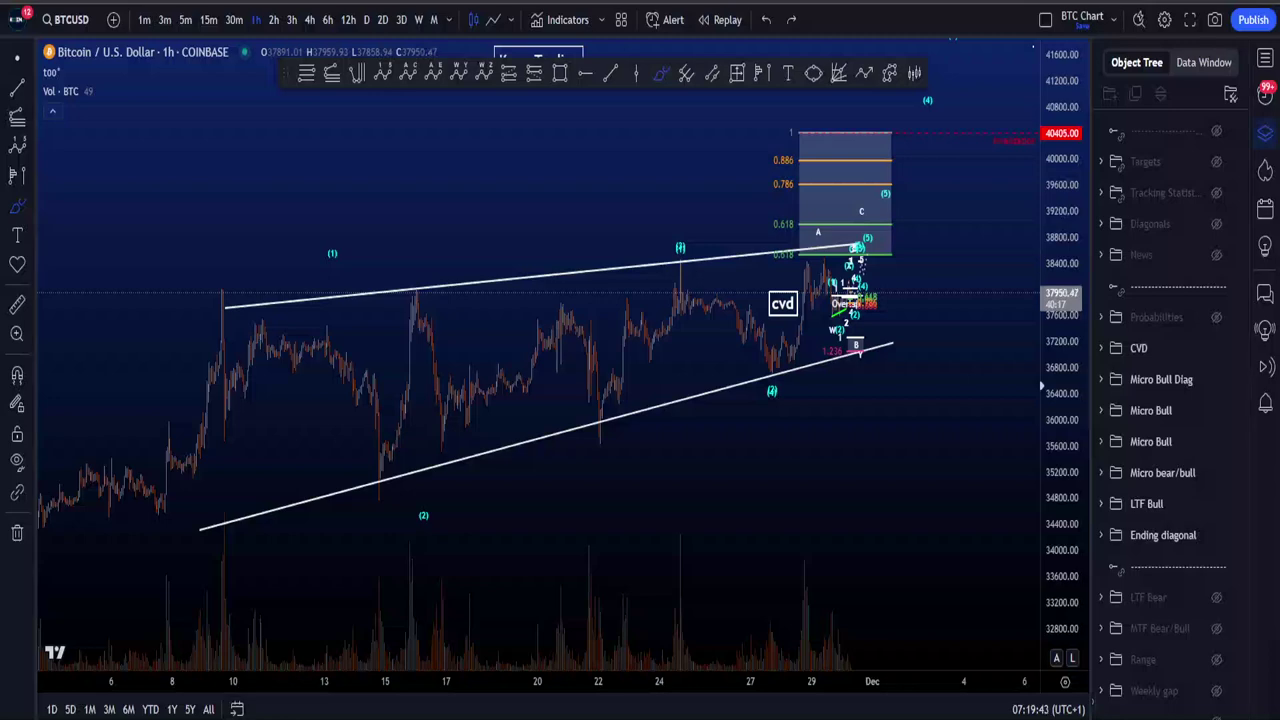
Step: Try freehand brush marks below the lower trendline and undo them
{"action": "mouse_move", "coordinate": [468, 548]}
{"action": "left_mouse_down"}
{"action": "mouse_move", "coordinate": [814, 434]}
{"action": "mouse_move", "coordinate": [400, 110]}
{"action": "mouse_move", "coordinate": [441, 572]}
{"action": "left_mouse_up"}
{"action": "left_click_drag", "start_coordinate": [676, 589], "coordinate": [863, 370]}
{"action": "key", "text": "ctrl+z"}
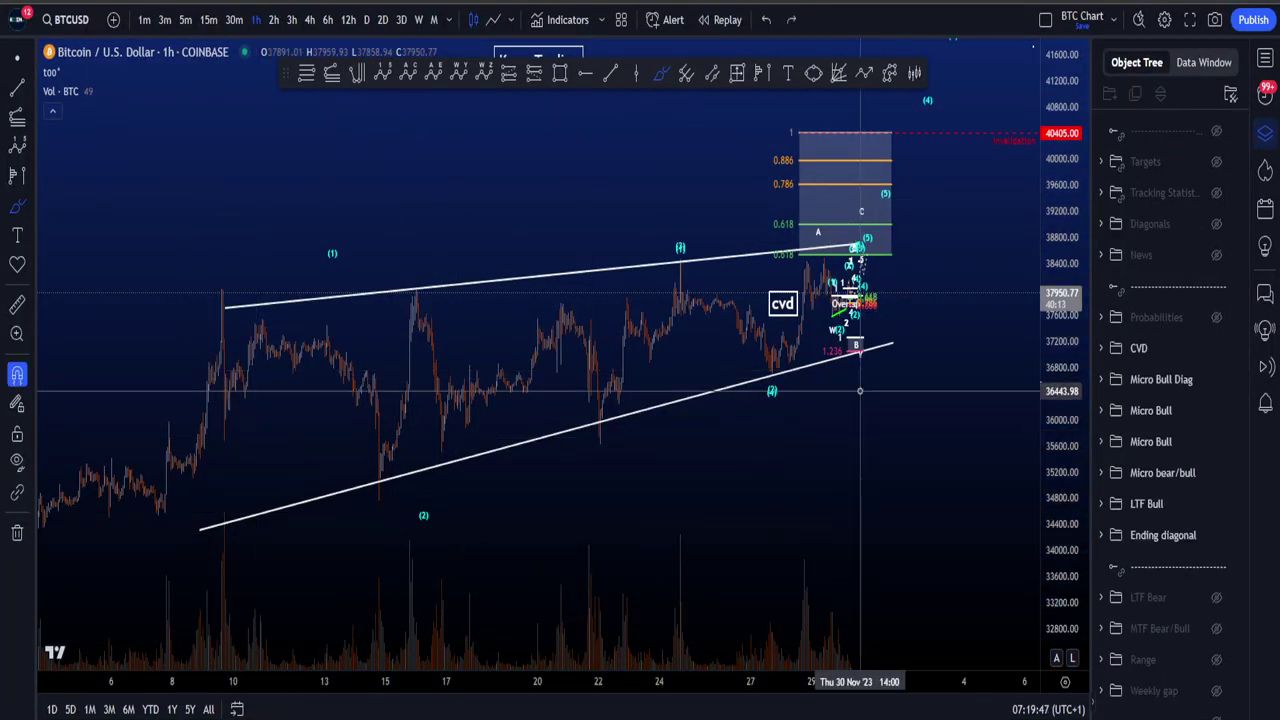
{"action": "key", "text": "ctrl+z"}
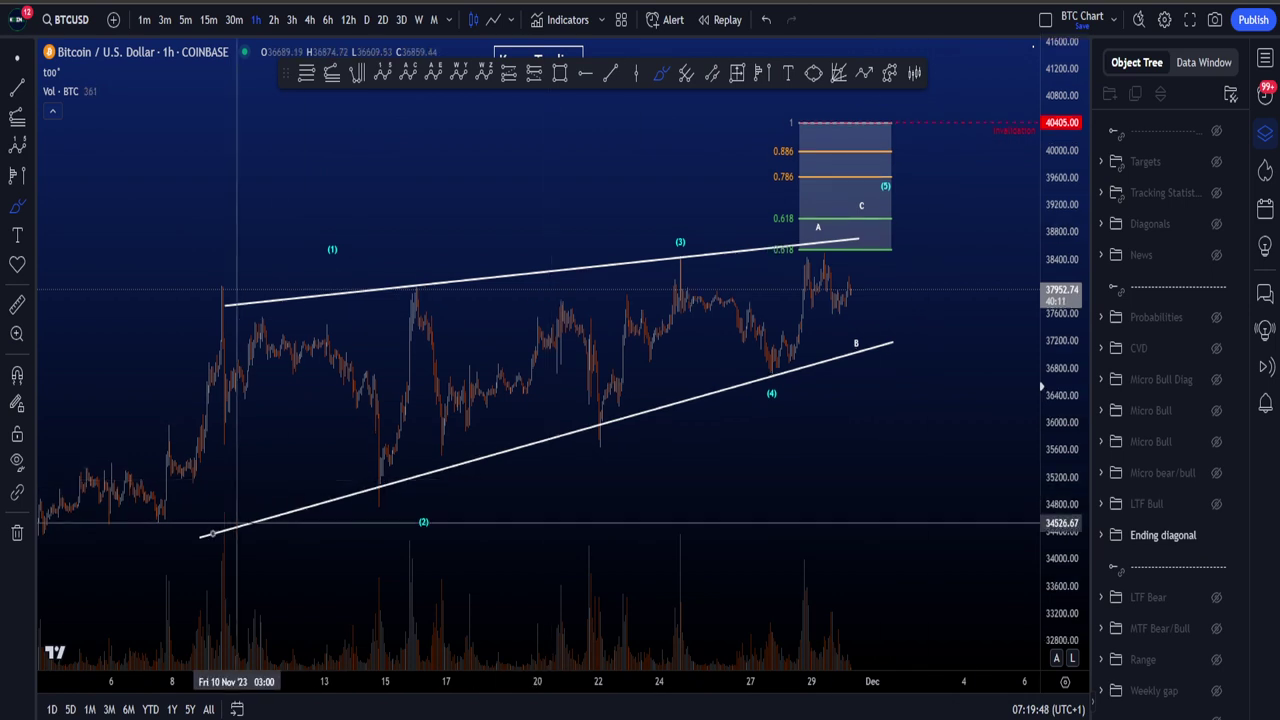
Step: Brush the wave path through the wedge and a 5 above it, add a stroke past wave (5), and undo all marks
{"action": "mouse_move", "coordinate": [203, 543]}
{"action": "left_mouse_down"}
{"action": "mouse_move", "coordinate": [366, 322]}
{"action": "mouse_move", "coordinate": [623, 262]}
{"action": "mouse_move", "coordinate": [825, 237]}
{"action": "left_mouse_up"}
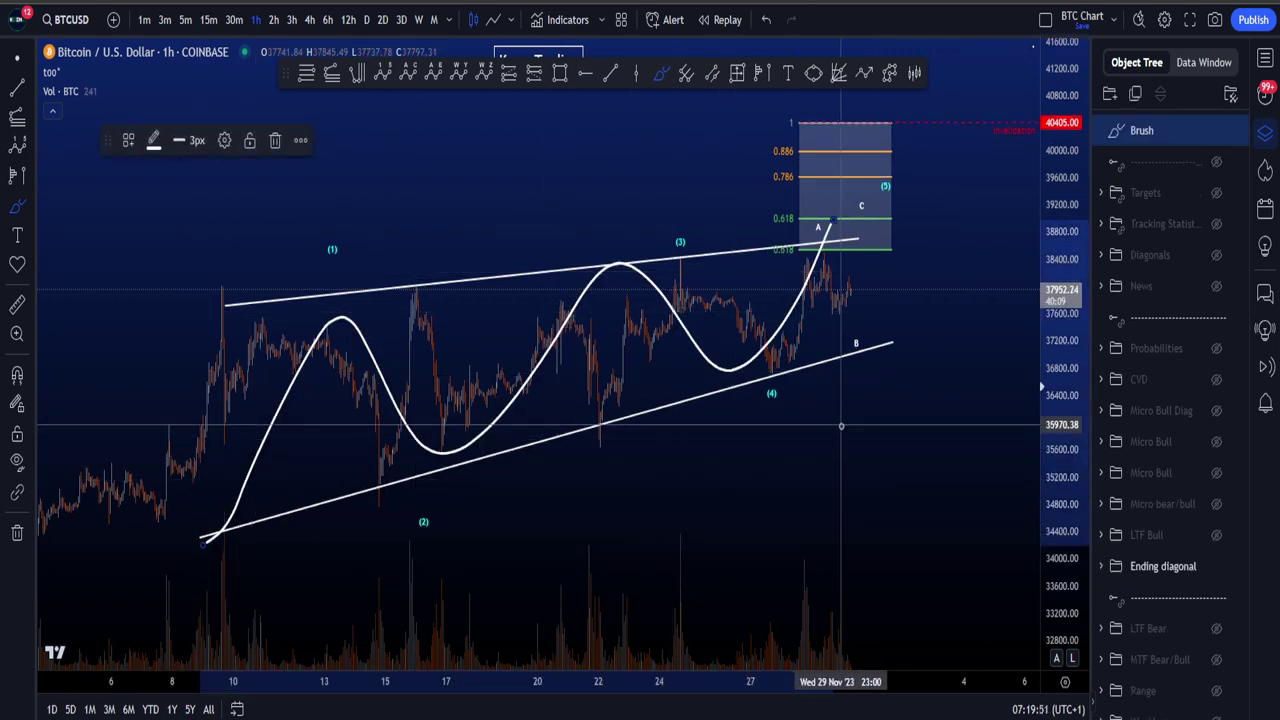
{"action": "key", "text": "ctrl+z"}
{"action": "mouse_move", "coordinate": [713, 113]}
{"action": "left_mouse_down"}
{"action": "mouse_move", "coordinate": [713, 148]}
{"action": "mouse_move", "coordinate": [740, 160]}
{"action": "mouse_move", "coordinate": [706, 188]}
{"action": "left_mouse_up"}
{"action": "left_click_drag", "start_coordinate": [714, 114], "coordinate": [752, 116]}
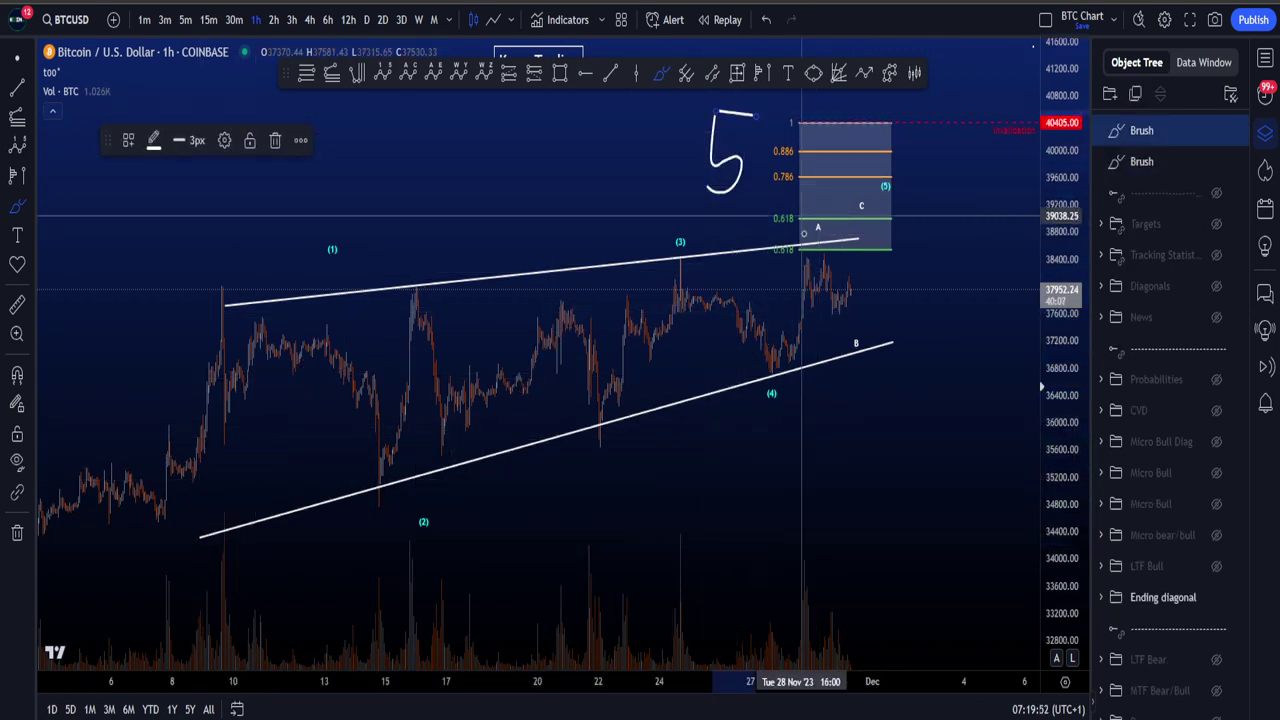
{"action": "key", "text": "ctrl+z"}
{"action": "key", "text": "ctrl+z"}
{"action": "mouse_move", "coordinate": [747, 205]}
{"action": "left_mouse_down"}
{"action": "mouse_move", "coordinate": [805, 160]}
{"action": "mouse_move", "coordinate": [943, 457]}
{"action": "left_mouse_up"}
{"action": "key", "text": "ctrl+z"}
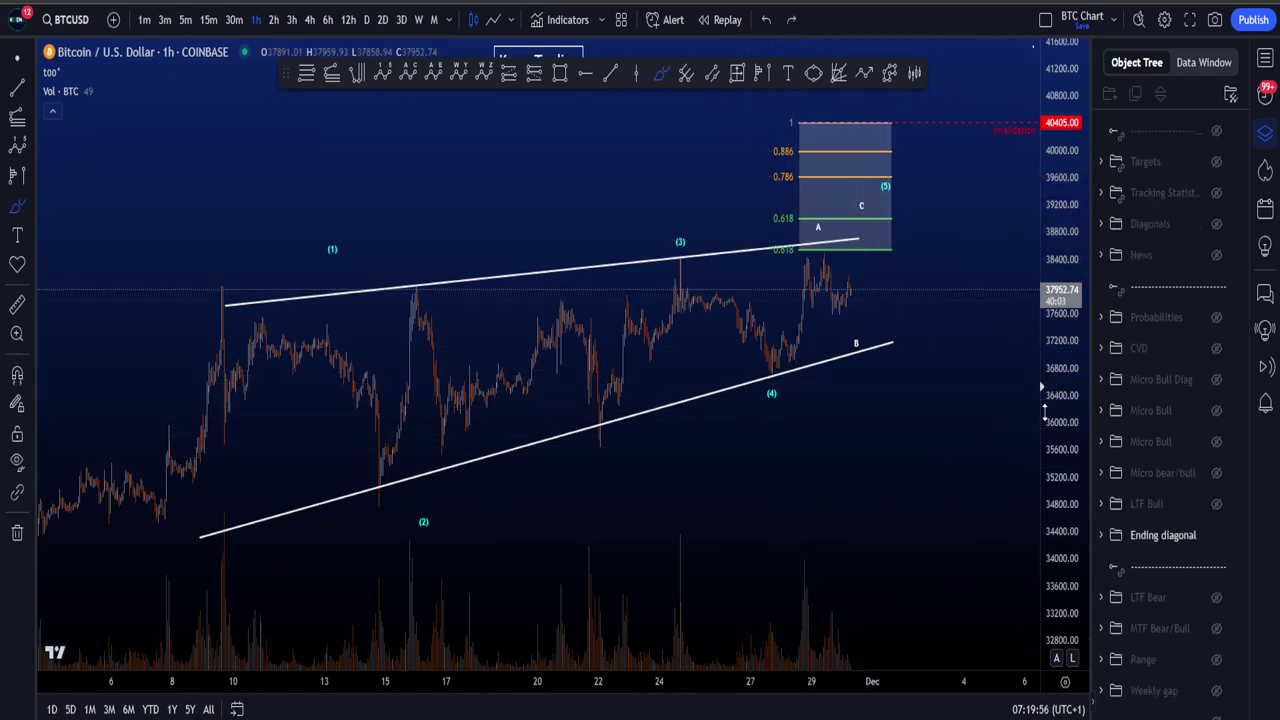
Step: Try a short horizontal brush mark just above the latest candles and undo it
{"action": "scroll", "coordinate": [946, 389], "scroll_direction": "up", "scroll_amount": 5}
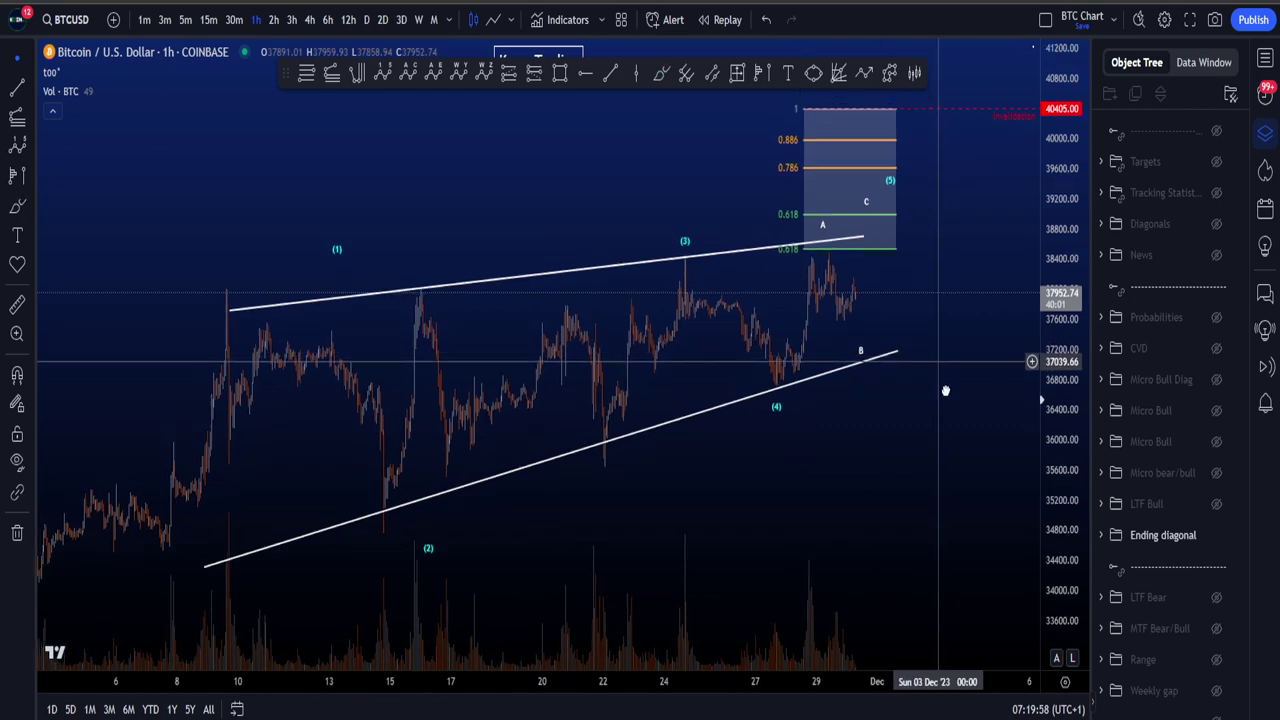
{"action": "left_click_drag", "start_coordinate": [944, 348], "coordinate": [930, 302]}
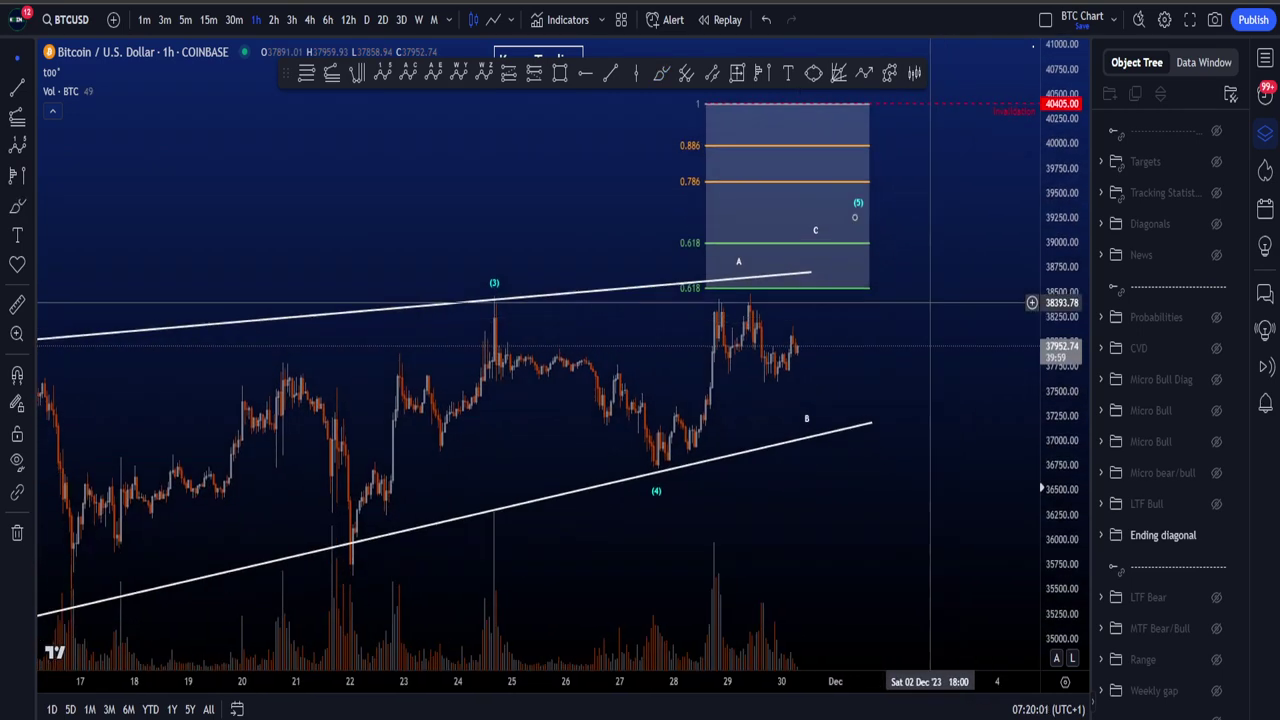
{"action": "mouse_move", "coordinate": [828, 304]}
{"action": "left_mouse_down"}
{"action": "mouse_move", "coordinate": [685, 98]}
{"action": "mouse_move", "coordinate": [906, 305]}
{"action": "left_mouse_up"}
{"action": "key", "text": "ctrl+z"}
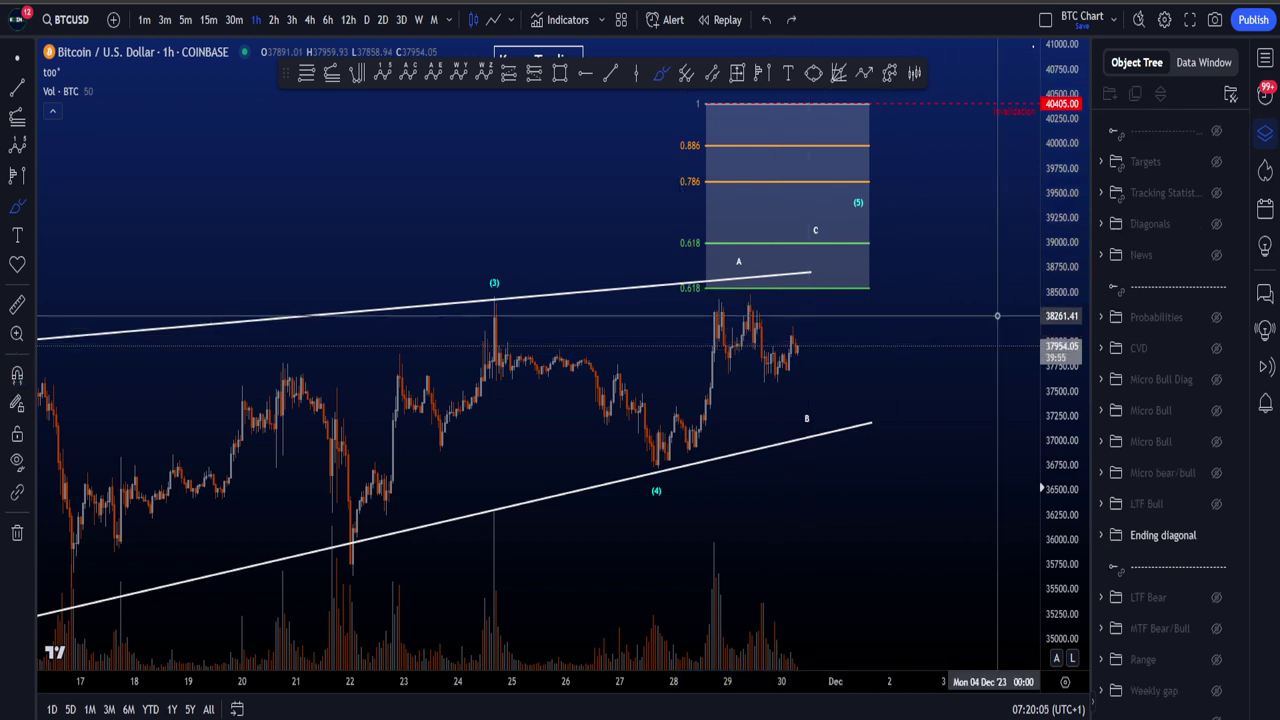
Step: Circle the 40405 invalidation level and the wave (5) label with the brush, deleting each mark
{"action": "left_click_drag", "start_coordinate": [1056, 317], "coordinate": [1055, 332]}
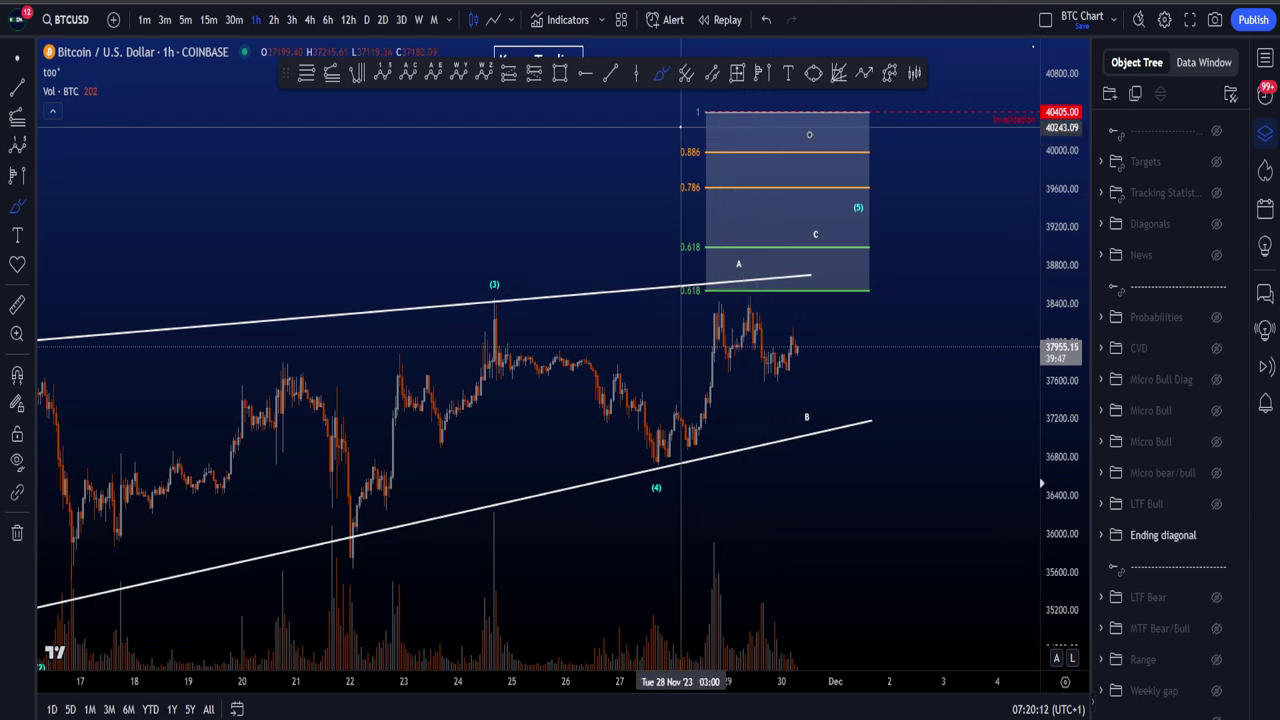
{"action": "mouse_move", "coordinate": [688, 100]}
{"action": "left_mouse_down"}
{"action": "mouse_move", "coordinate": [786, 133]}
{"action": "mouse_move", "coordinate": [679, 128]}
{"action": "left_mouse_up"}
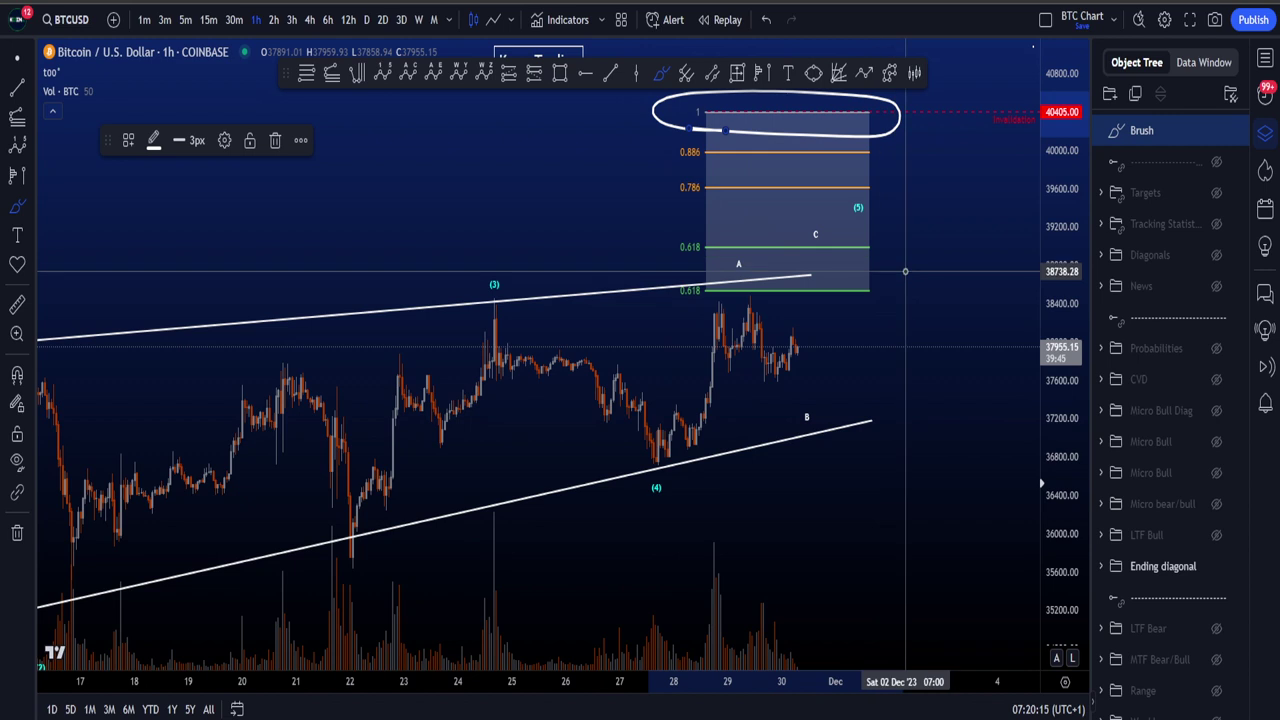
{"action": "key", "text": "Delete"}
{"action": "left_click_drag", "start_coordinate": [855, 192], "coordinate": [880, 200]}
{"action": "key", "text": "Delete"}
Step: Brush two marks around the lower 0.618 zone of the Fibonacci box and undo both
{"action": "mouse_move", "coordinate": [778, 219]}
{"action": "left_mouse_down"}
{"action": "mouse_move", "coordinate": [874, 212]}
{"action": "mouse_move", "coordinate": [889, 281]}
{"action": "left_mouse_up"}
{"action": "mouse_move", "coordinate": [894, 224]}
{"action": "left_mouse_down"}
{"action": "mouse_move", "coordinate": [903, 297]}
{"action": "mouse_move", "coordinate": [923, 298]}
{"action": "left_mouse_up"}
{"action": "key", "text": "ctrl+z"}
{"action": "key", "text": "ctrl+z"}
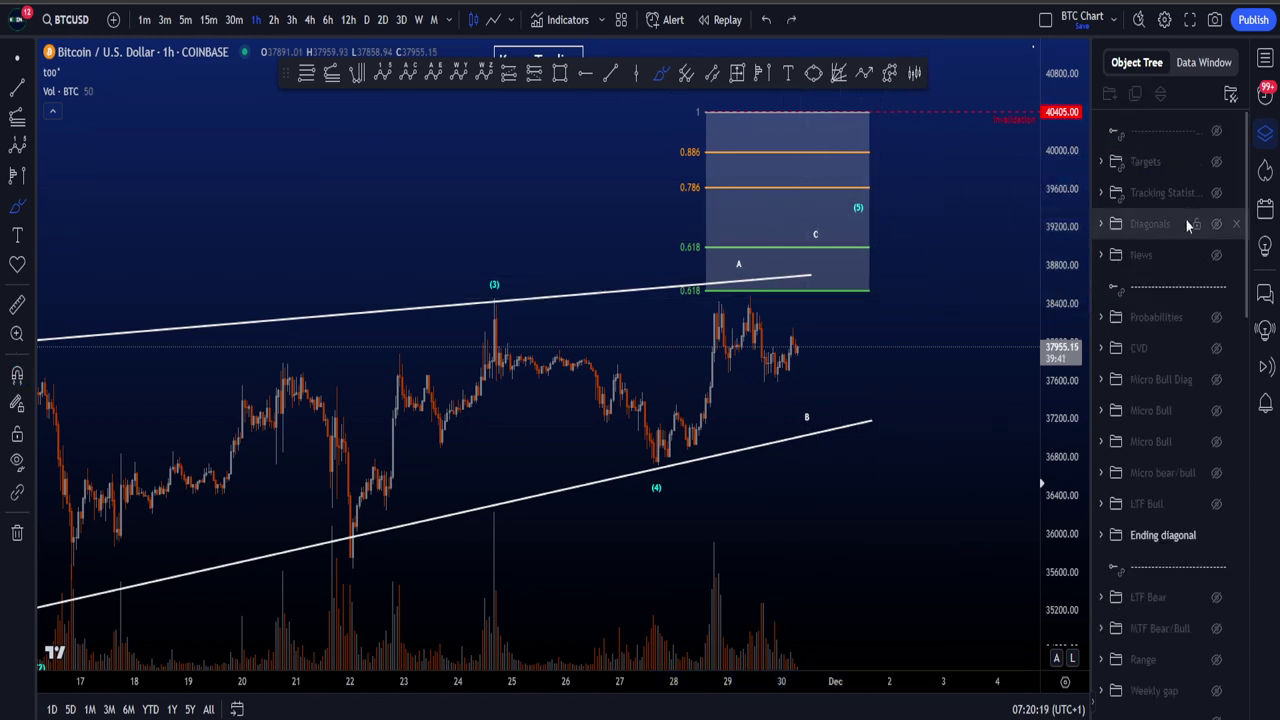
Step: Show the Targets group and select the uppermost teal target zone near 40405
{"action": "left_click", "coordinate": [1217, 163]}
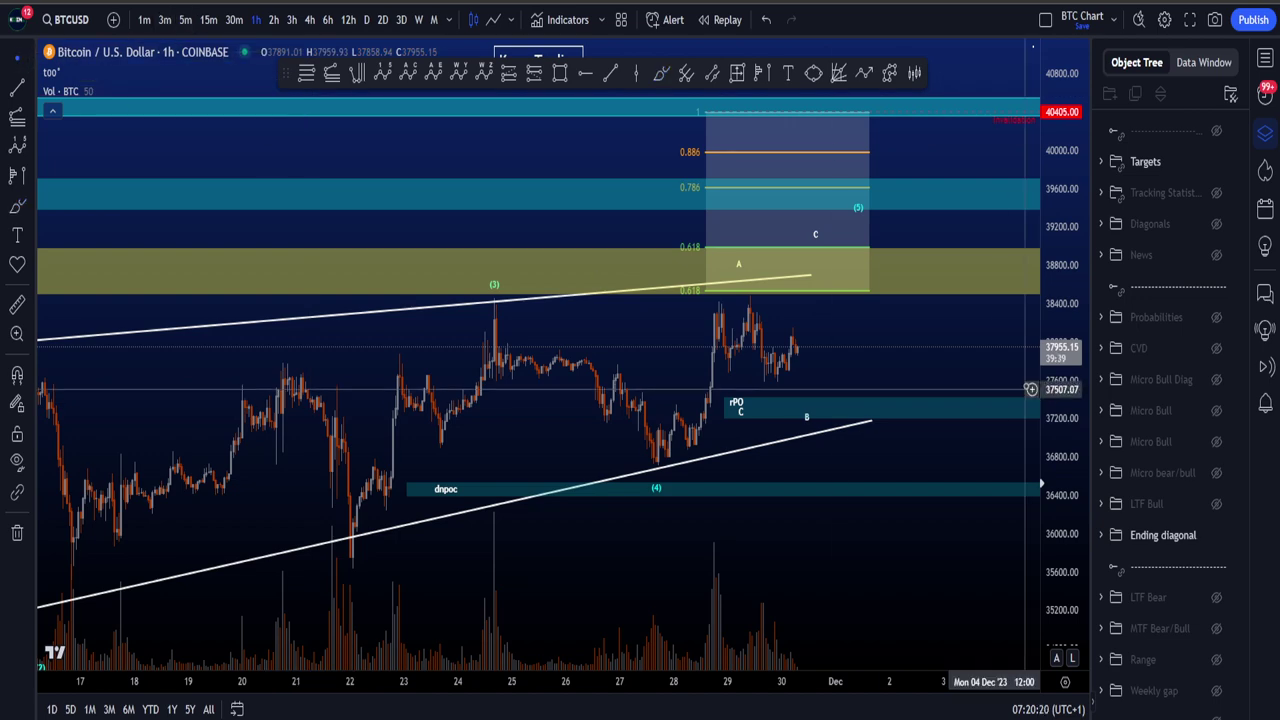
{"action": "scroll", "coordinate": [1000, 392], "scroll_direction": "up", "scroll_amount": 3}
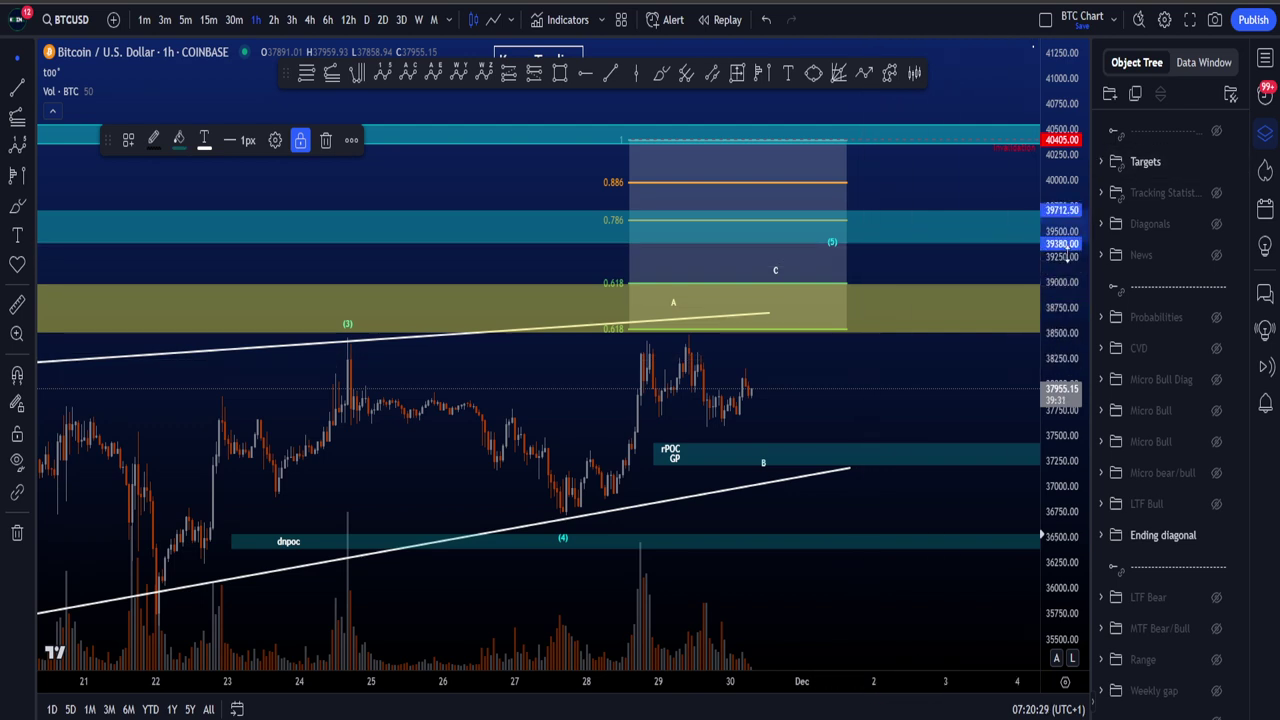
{"action": "left_click_drag", "start_coordinate": [941, 197], "coordinate": [958, 218]}
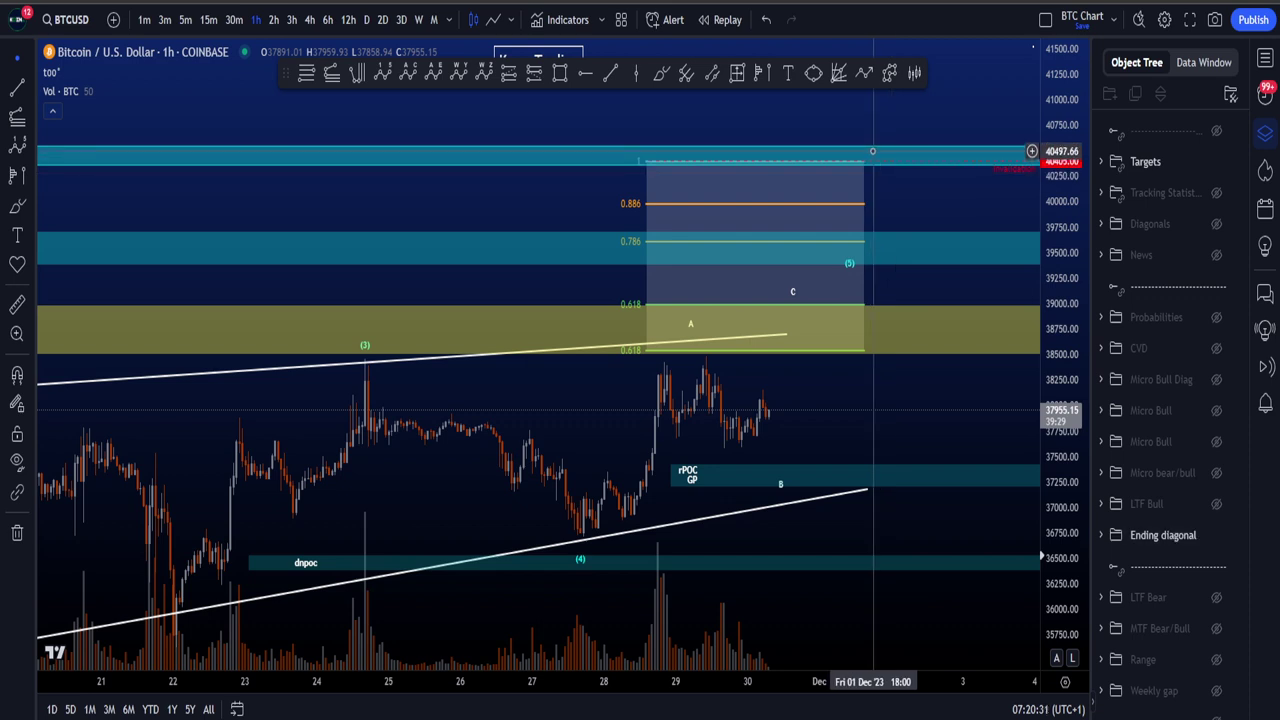
{"action": "left_click", "coordinate": [875, 155]}
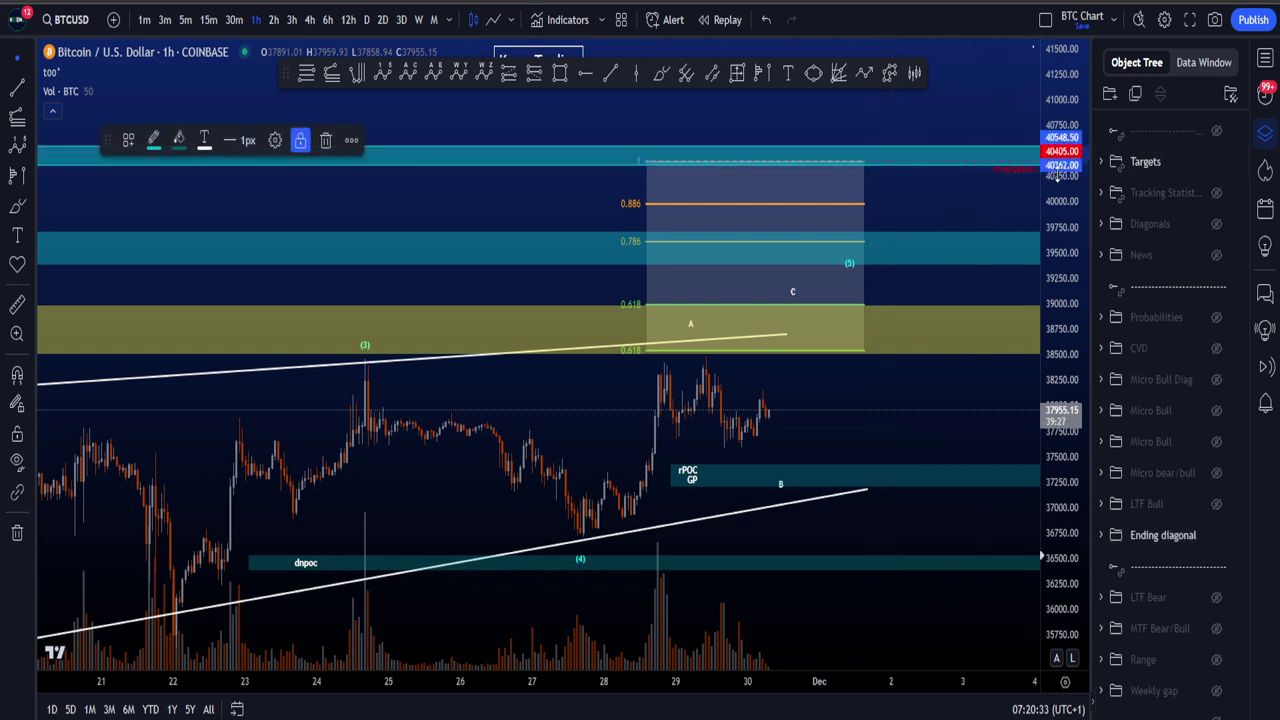
{"action": "left_click_drag", "start_coordinate": [974, 181], "coordinate": [945, 154]}
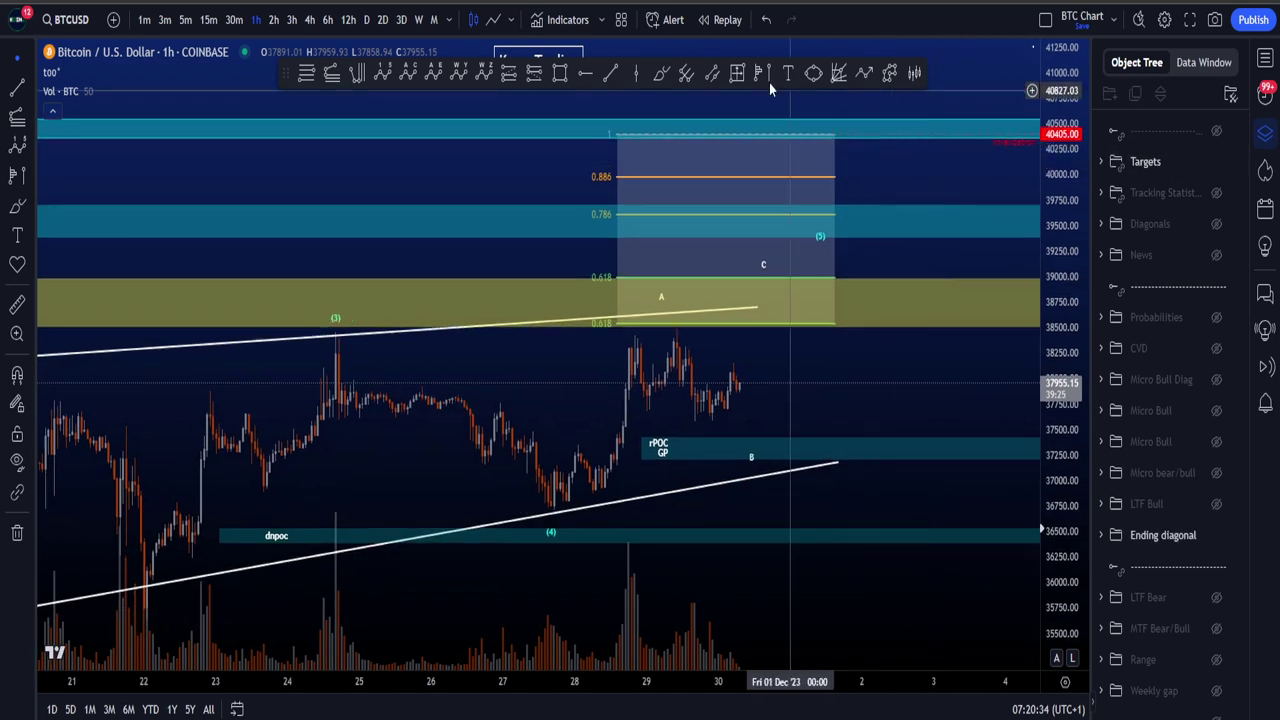
Step: Try a brush mark around the far end of the uppermost target zone and undo it
{"action": "left_click_drag", "start_coordinate": [1058, 117], "coordinate": [1058, 133]}
{"action": "left_click_drag", "start_coordinate": [994, 107], "coordinate": [929, 107]}
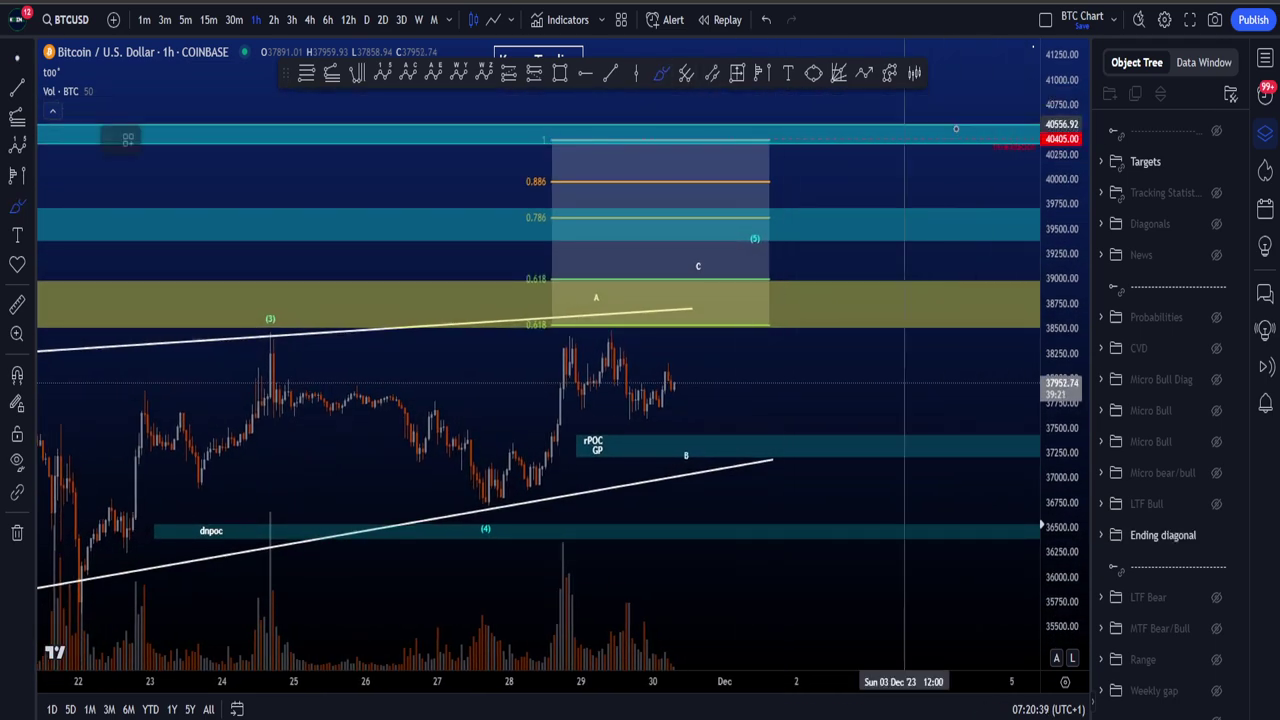
{"action": "mouse_move", "coordinate": [1037, 114]}
{"action": "left_mouse_down"}
{"action": "mouse_move", "coordinate": [971, 109]}
{"action": "mouse_move", "coordinate": [985, 117]}
{"action": "left_mouse_up"}
{"action": "key", "text": "ctrl+z"}
Step: Brush a loop around wave (5) linked to a loop around wave (3), then undo it
{"action": "scroll", "coordinate": [1003, 268], "scroll_direction": "down", "scroll_amount": 5}
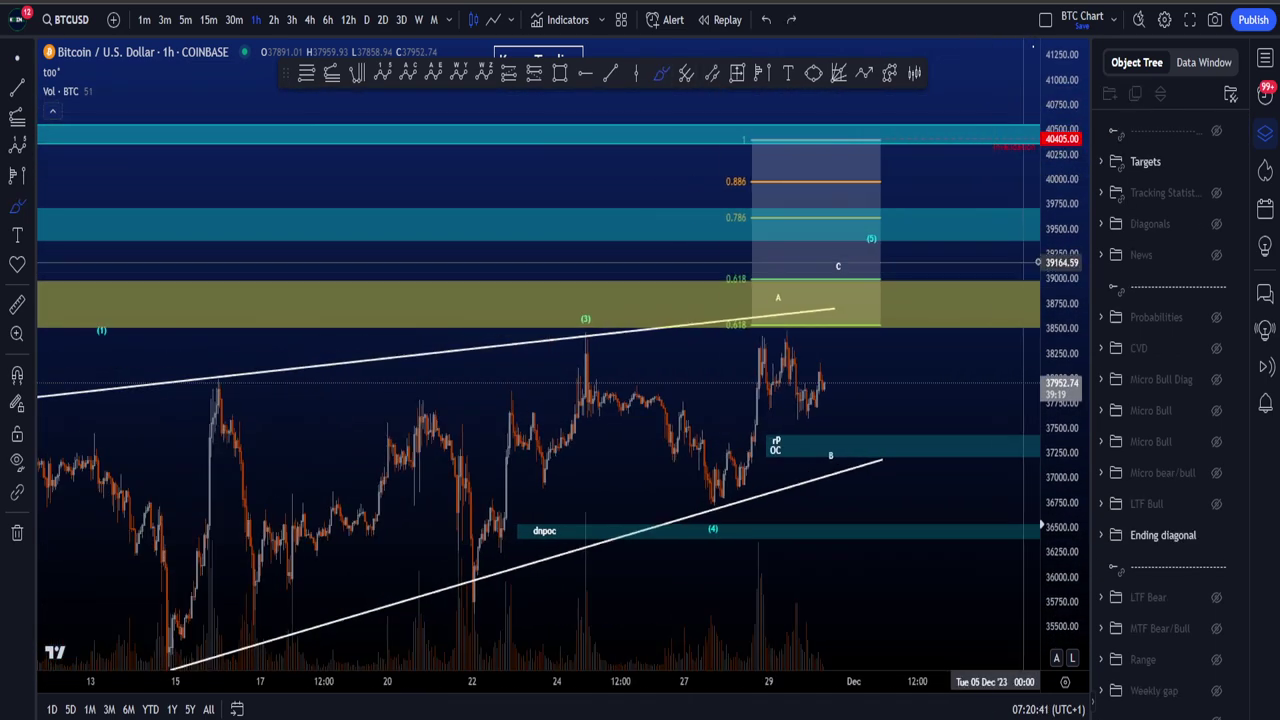
{"action": "left_click_drag", "start_coordinate": [882, 236], "coordinate": [868, 284]}
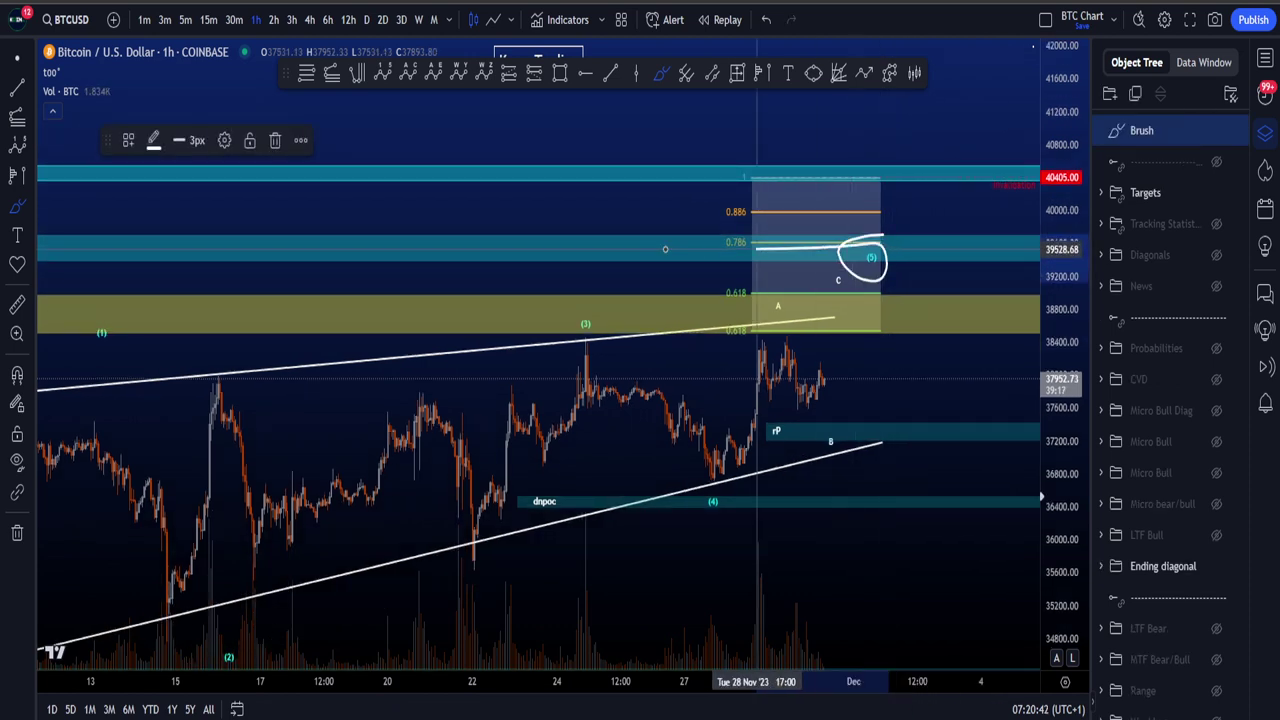
{"action": "left_click_drag", "start_coordinate": [757, 248], "coordinate": [577, 330]}
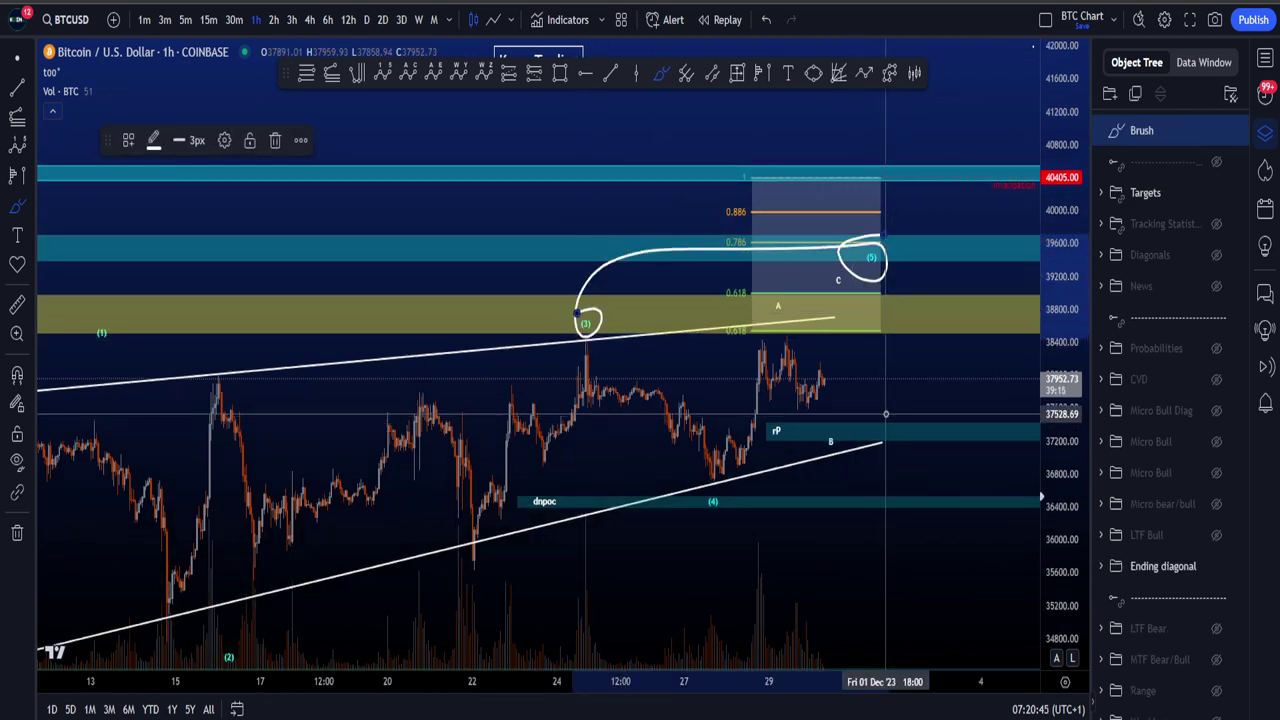
{"action": "key", "text": "ctrl+z"}
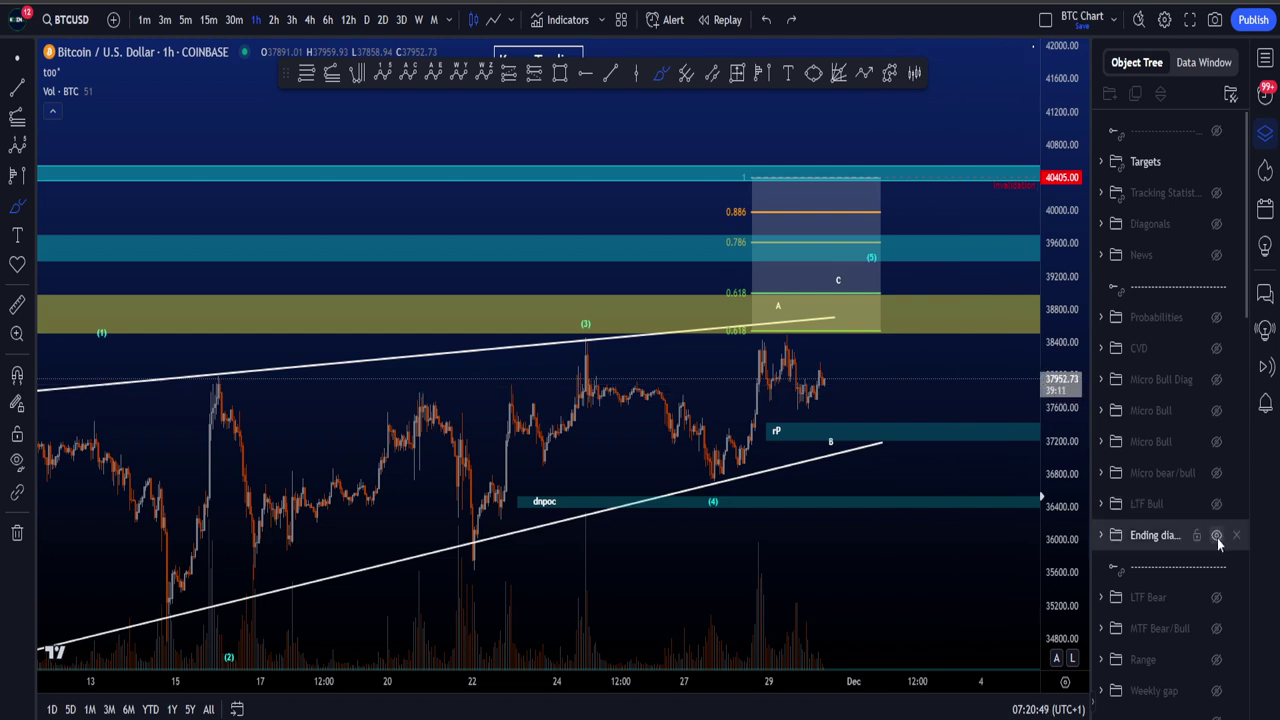
Step: Hide the Ending diagonal and Targets groups and show the LTF Bull wave count instead
{"action": "left_click", "coordinate": [1217, 536]}
{"action": "left_click", "coordinate": [1217, 162]}
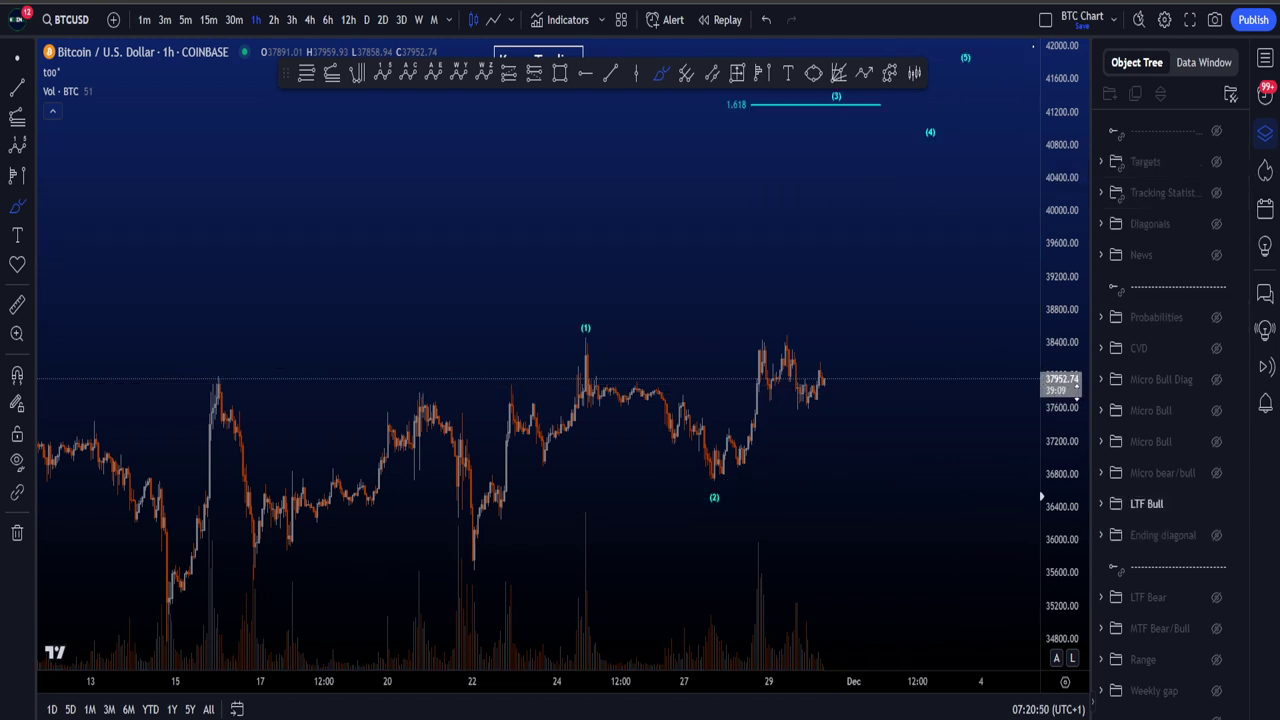
{"action": "left_click_drag", "start_coordinate": [1065, 335], "coordinate": [1060, 472]}
{"action": "scroll", "coordinate": [997, 466], "scroll_direction": "down", "scroll_amount": 1}
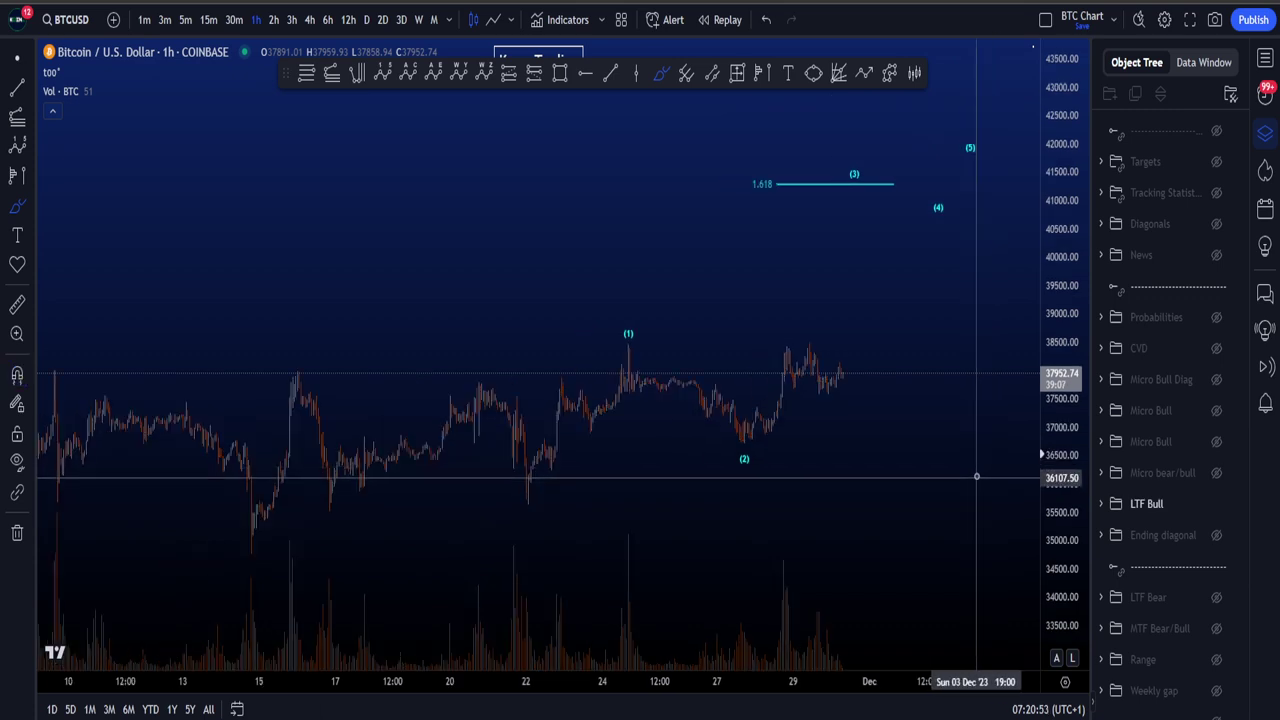
Step: Brush converging lines above and below the mid-November price range plus a squiggle beneath the 22 November low, then undo them
{"action": "scroll", "coordinate": [556, 479], "scroll_direction": "down", "scroll_amount": 3}
{"action": "left_click_drag", "start_coordinate": [395, 394], "coordinate": [620, 420]}
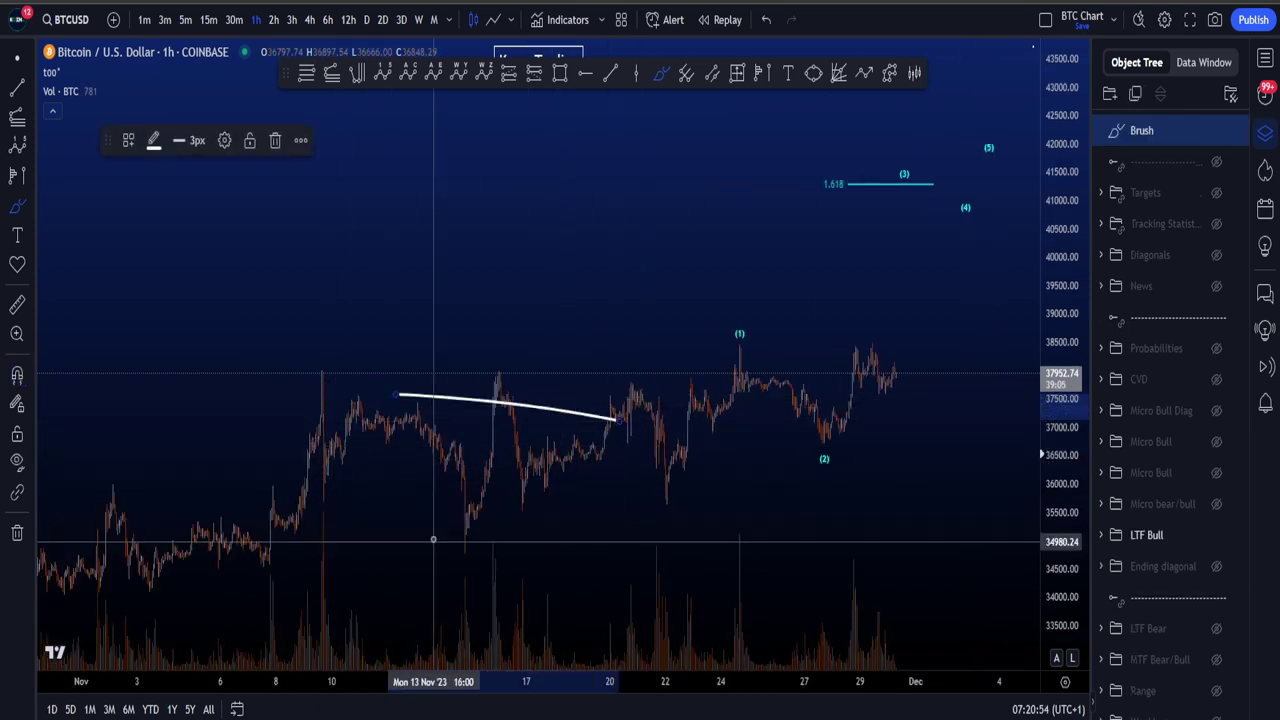
{"action": "mouse_move", "coordinate": [440, 533]}
{"action": "left_mouse_down"}
{"action": "mouse_move", "coordinate": [617, 482]}
{"action": "mouse_move", "coordinate": [680, 548]}
{"action": "left_mouse_up"}
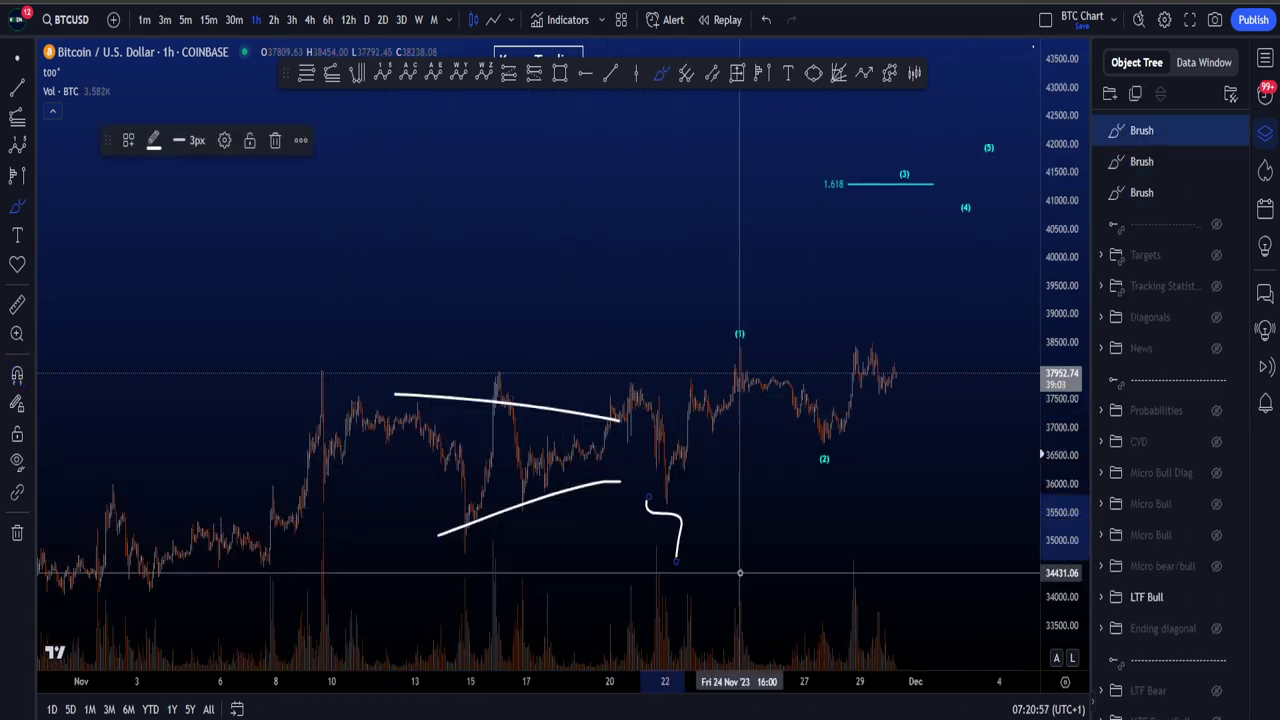
{"action": "key", "text": "ctrl+z"}
{"action": "key", "text": "ctrl+z"}
{"action": "key", "text": "ctrl+z"}
Step: Trace the rise from the 22 November low through waves (1) and (2) up to wave (5) with the brush and delete it
{"action": "scroll", "coordinate": [703, 460], "scroll_direction": "up", "scroll_amount": 2}
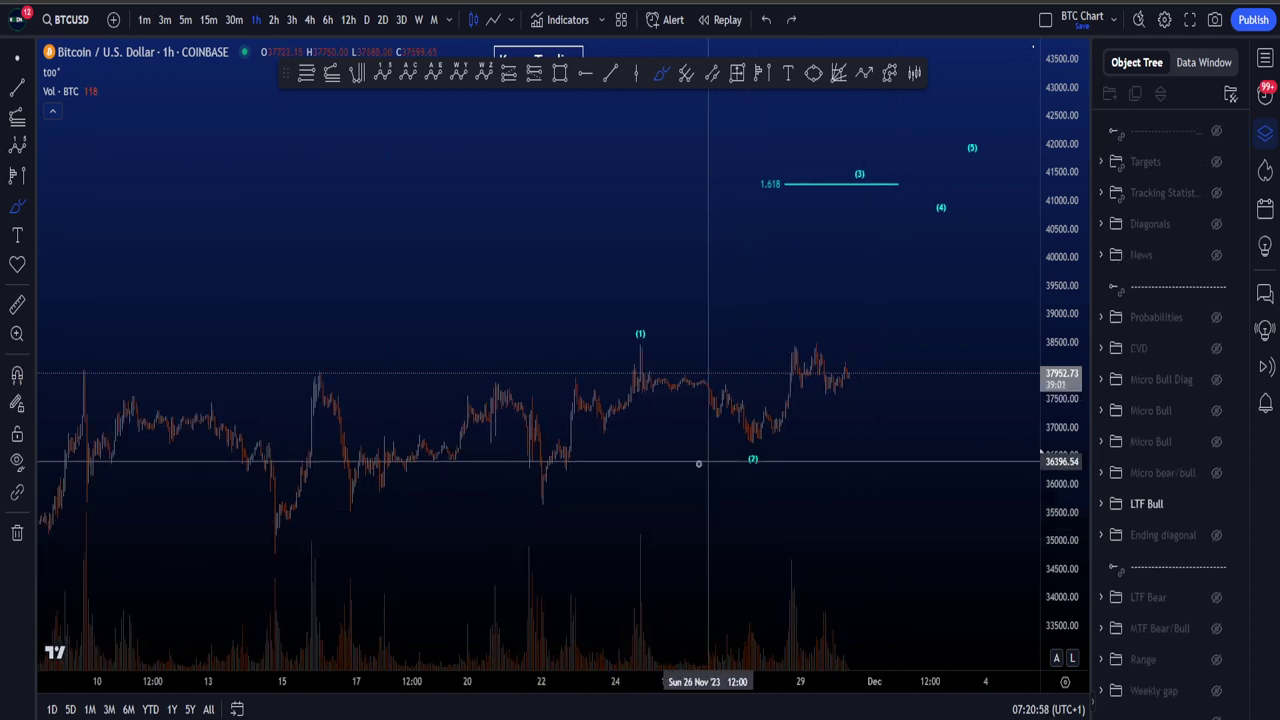
{"action": "mouse_move", "coordinate": [539, 492]}
{"action": "left_mouse_down"}
{"action": "mouse_move", "coordinate": [620, 366]}
{"action": "mouse_move", "coordinate": [665, 347]}
{"action": "left_mouse_up"}
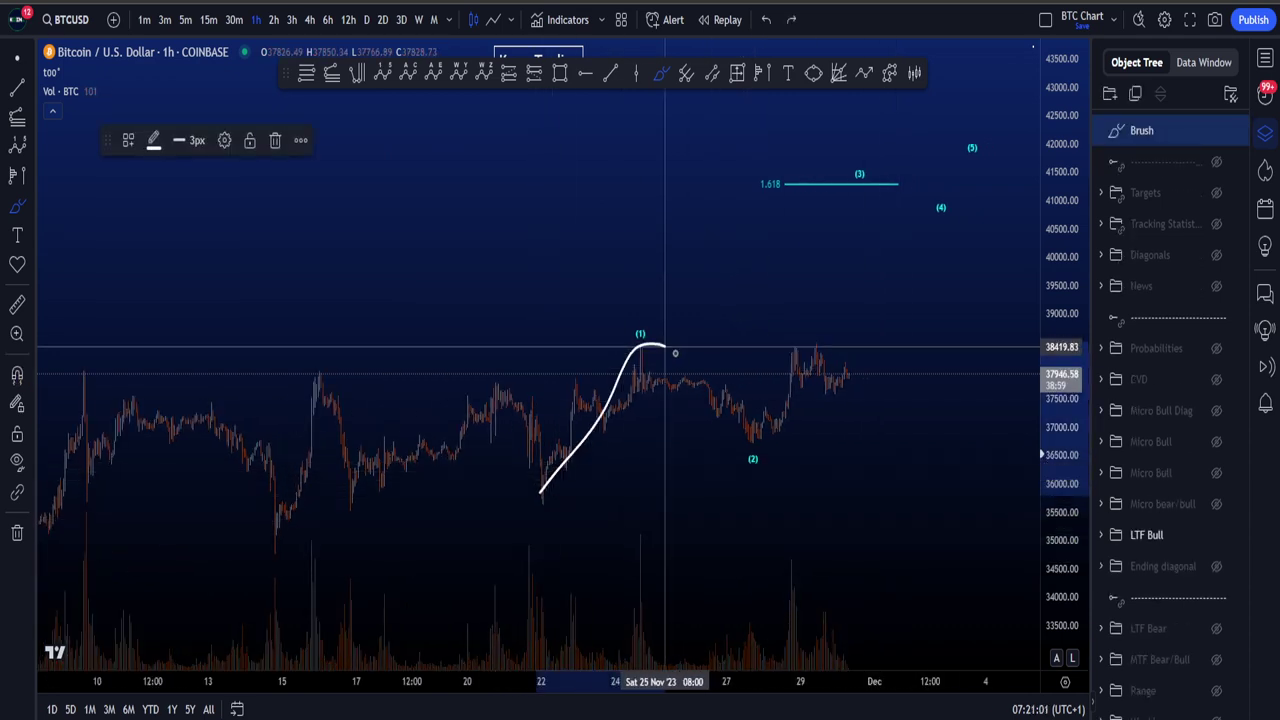
{"action": "mouse_move", "coordinate": [722, 417]}
{"action": "left_mouse_down"}
{"action": "mouse_move", "coordinate": [806, 405]}
{"action": "mouse_move", "coordinate": [880, 184]}
{"action": "mouse_move", "coordinate": [935, 207]}
{"action": "mouse_move", "coordinate": [968, 148]}
{"action": "left_mouse_up"}
{"action": "key", "text": "Delete"}
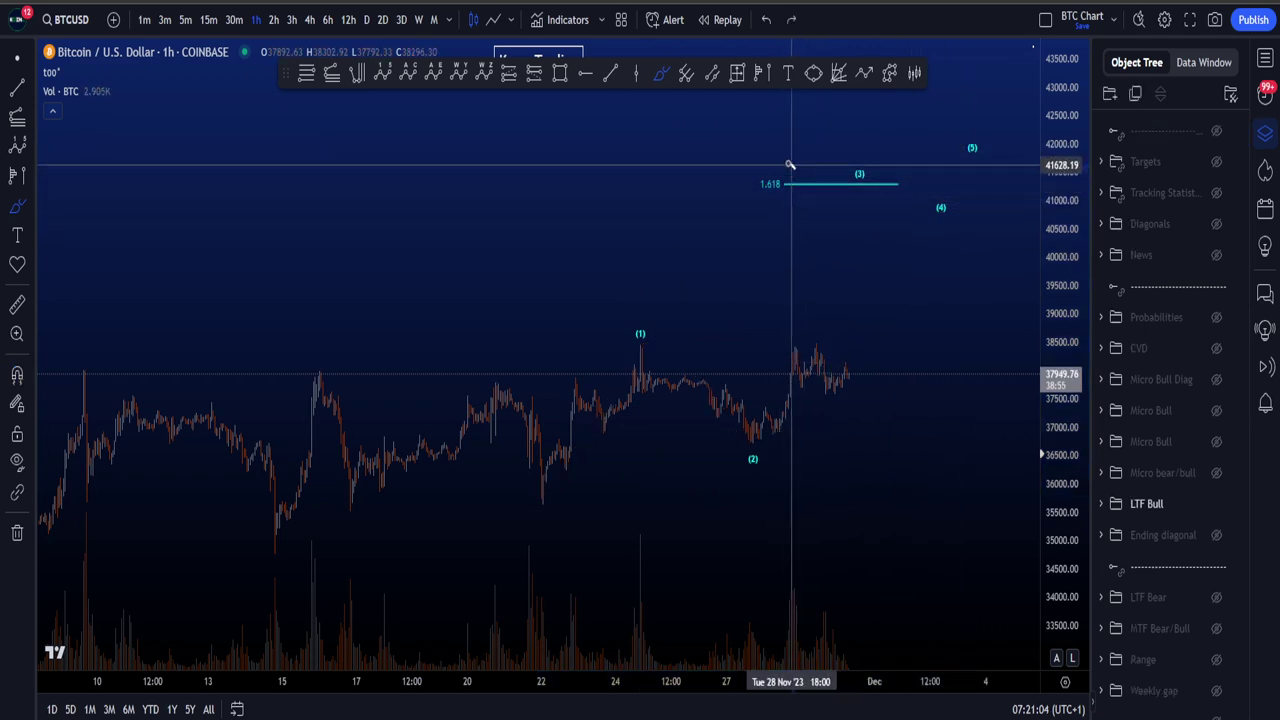
Step: Mark the 1.618 level and brush a line leading to the wave (2) low, undoing each mark
{"action": "mouse_move", "coordinate": [795, 168]}
{"action": "left_mouse_down"}
{"action": "mouse_move", "coordinate": [751, 173]}
{"action": "mouse_move", "coordinate": [796, 178]}
{"action": "mouse_move", "coordinate": [749, 180]}
{"action": "mouse_move", "coordinate": [770, 208]}
{"action": "left_mouse_up"}
{"action": "key", "text": "ctrl+z"}
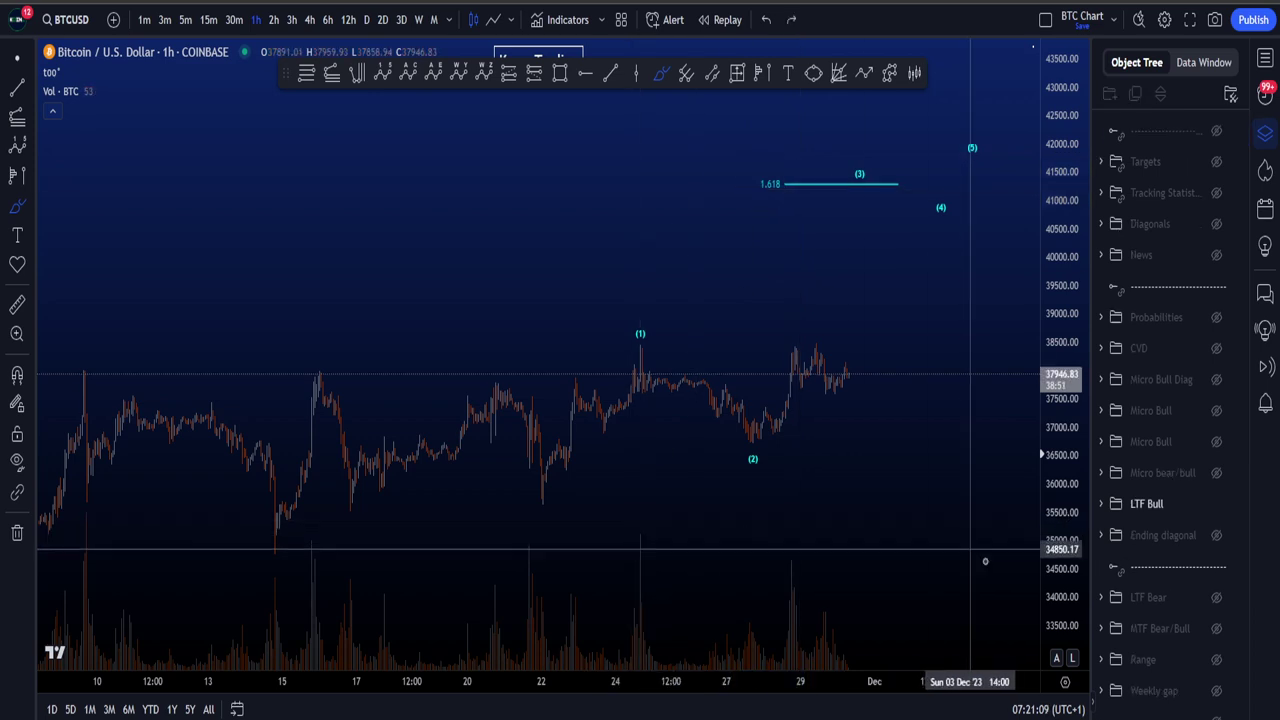
{"action": "scroll", "coordinate": [1064, 563], "scroll_direction": "up", "scroll_amount": 2}
{"action": "mouse_move", "coordinate": [490, 512]}
{"action": "left_mouse_down"}
{"action": "mouse_move", "coordinate": [412, 522]}
{"action": "mouse_move", "coordinate": [510, 467]}
{"action": "mouse_move", "coordinate": [551, 342]}
{"action": "mouse_move", "coordinate": [694, 449]}
{"action": "left_mouse_up"}
{"action": "key", "text": "ctrl+z"}
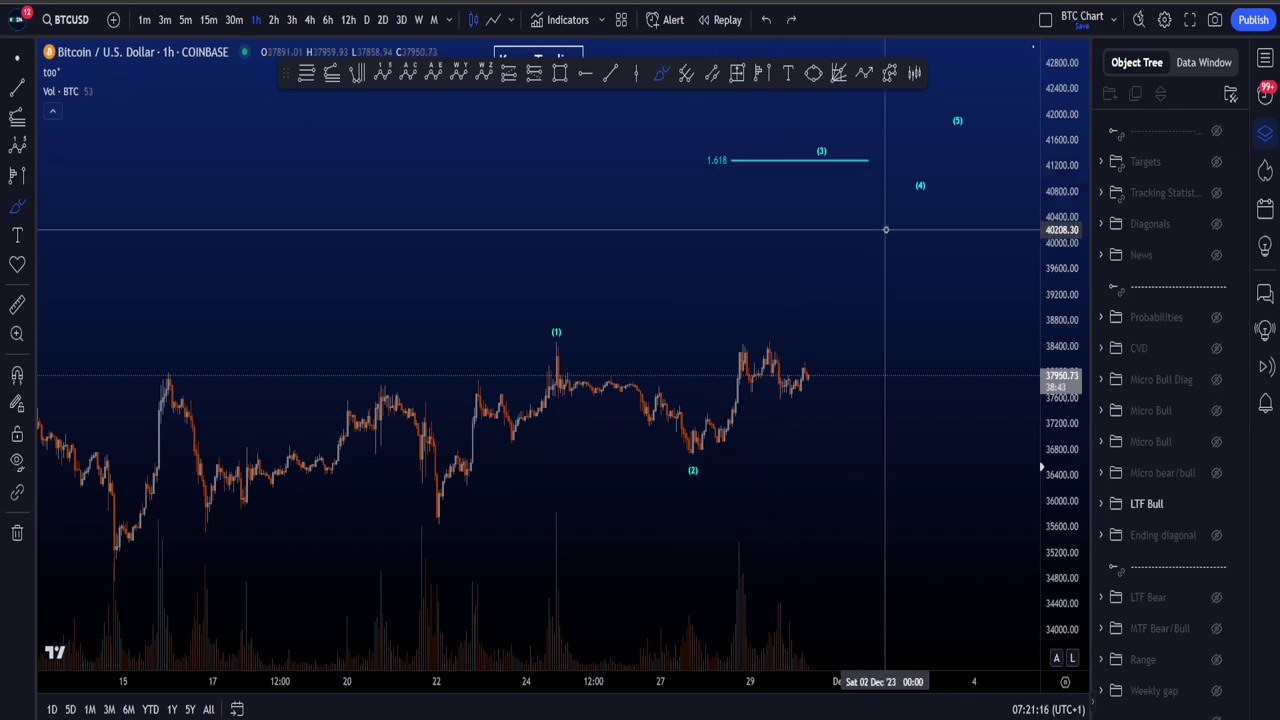
Step: Brush from wave (3) to above wave (5), mark the wave (5) label, and undo both strokes
{"action": "mouse_move", "coordinate": [822, 152]}
{"action": "left_mouse_down"}
{"action": "mouse_move", "coordinate": [808, 158]}
{"action": "mouse_move", "coordinate": [895, 228]}
{"action": "mouse_move", "coordinate": [950, 97]}
{"action": "left_mouse_up"}
{"action": "key", "text": "ctrl+z"}
{"action": "left_click_drag", "start_coordinate": [1062, 149], "coordinate": [1057, 356]}
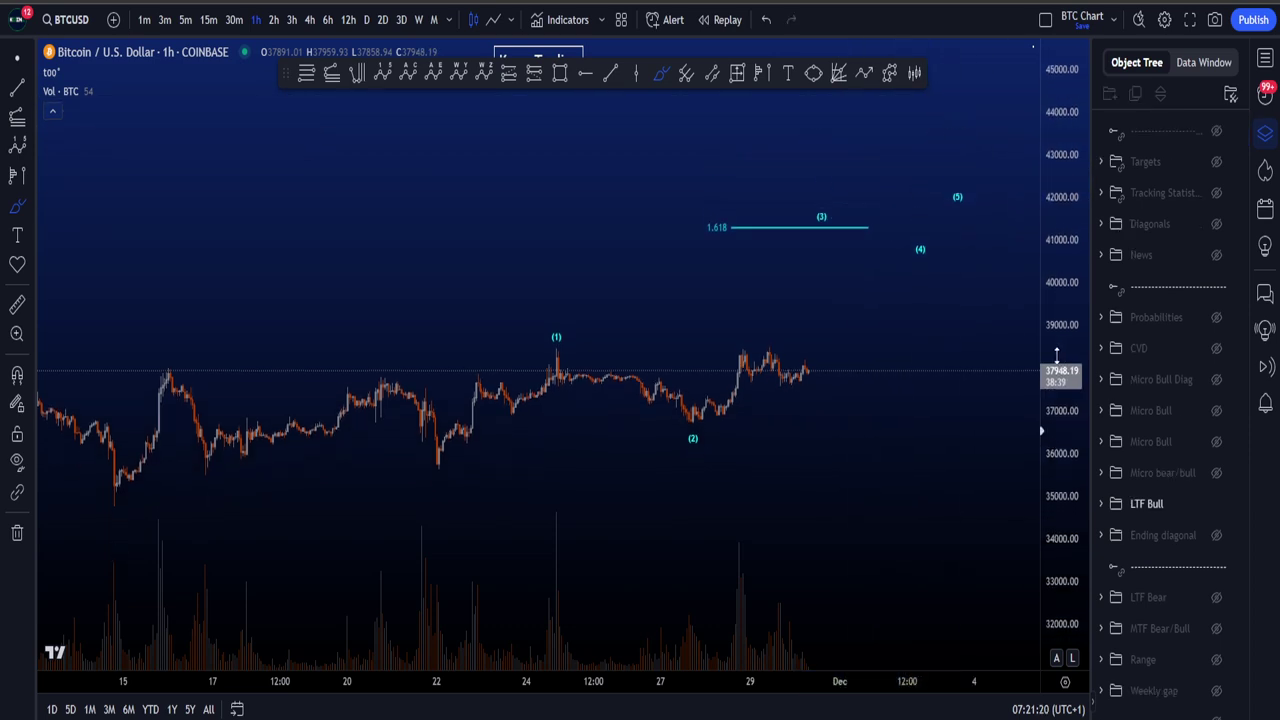
{"action": "mouse_move", "coordinate": [957, 180]}
{"action": "left_mouse_down"}
{"action": "mouse_move", "coordinate": [854, 181]}
{"action": "mouse_move", "coordinate": [975, 192]}
{"action": "left_mouse_up"}
{"action": "key", "text": "ctrl+z"}
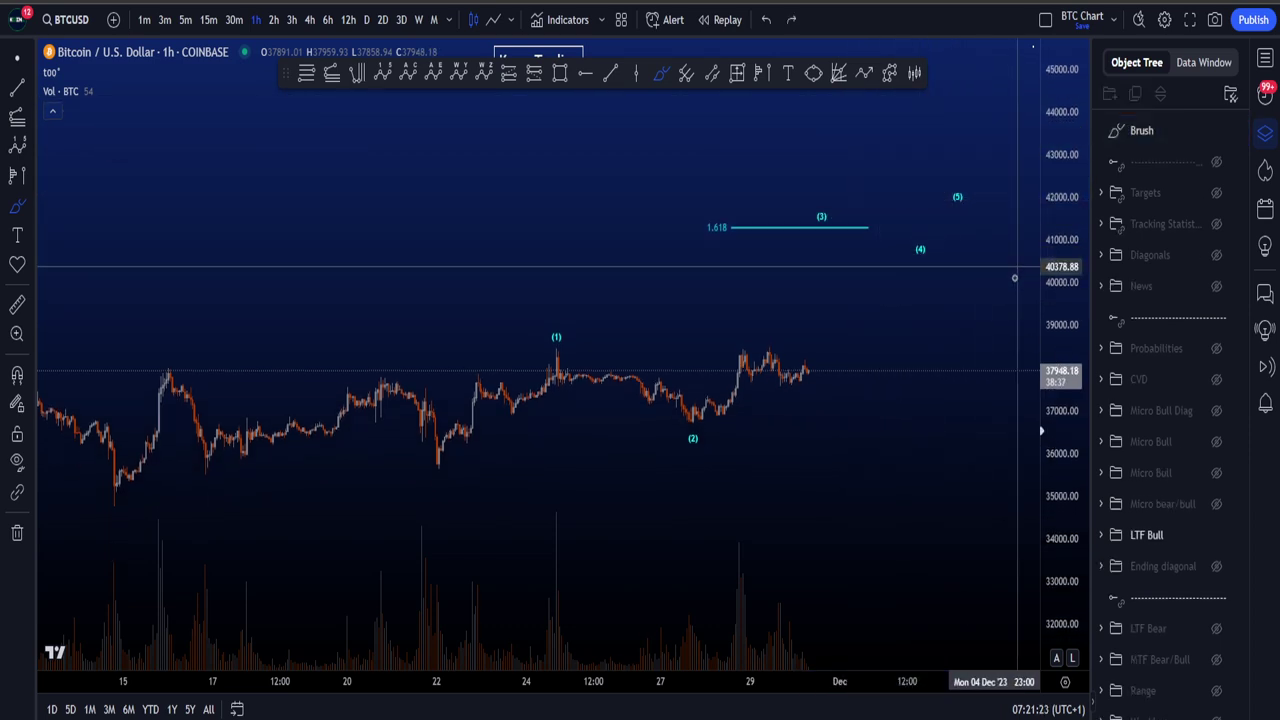
Step: Show the MTF Bear/Bull group alongside LTF Bull and bring its full Fibonacci target box into view
{"action": "left_click", "coordinate": [1215, 630]}
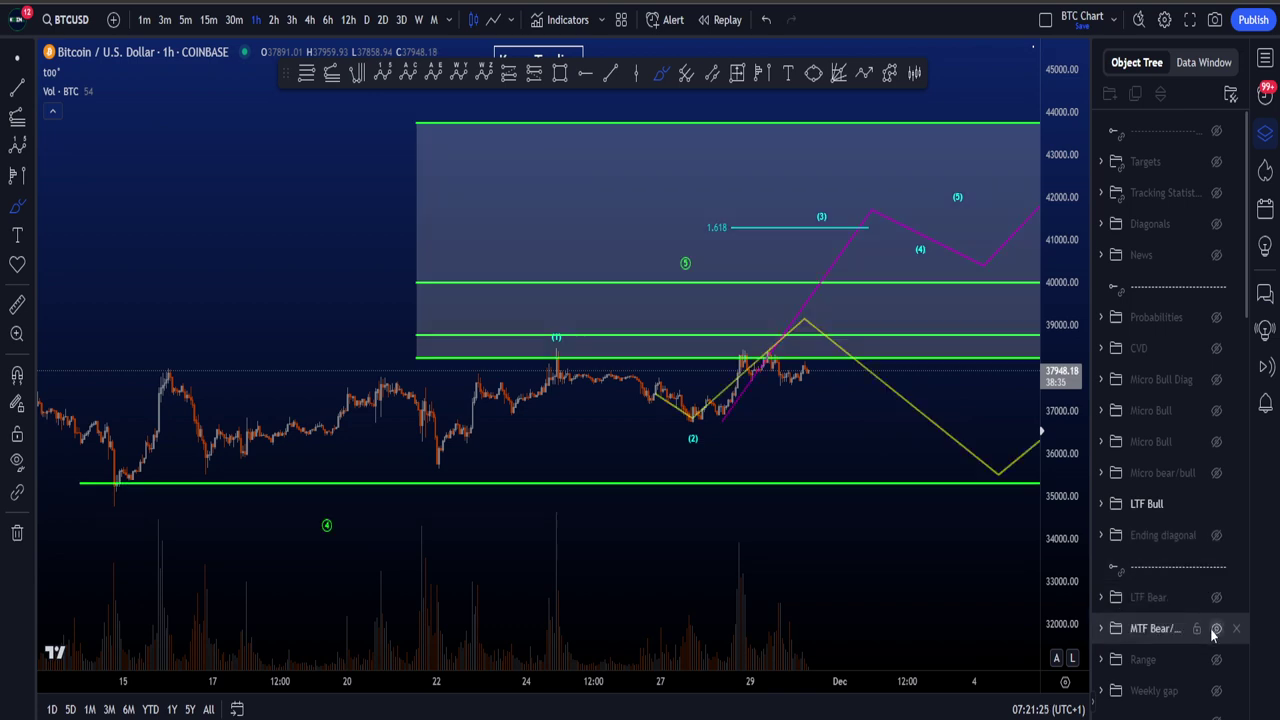
{"action": "scroll", "coordinate": [714, 414], "scroll_direction": "down", "scroll_amount": 3}
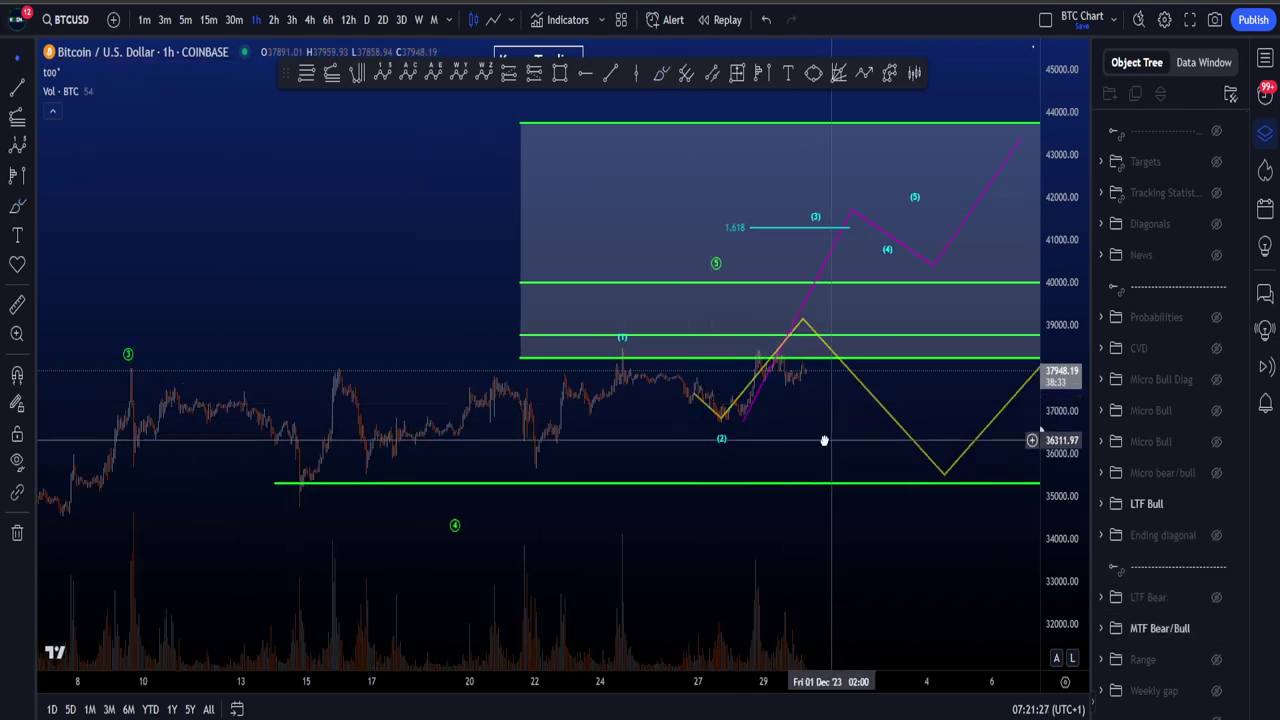
{"action": "left_click_drag", "start_coordinate": [823, 437], "coordinate": [617, 471]}
{"action": "scroll", "coordinate": [849, 424], "scroll_direction": "down", "scroll_amount": 2}
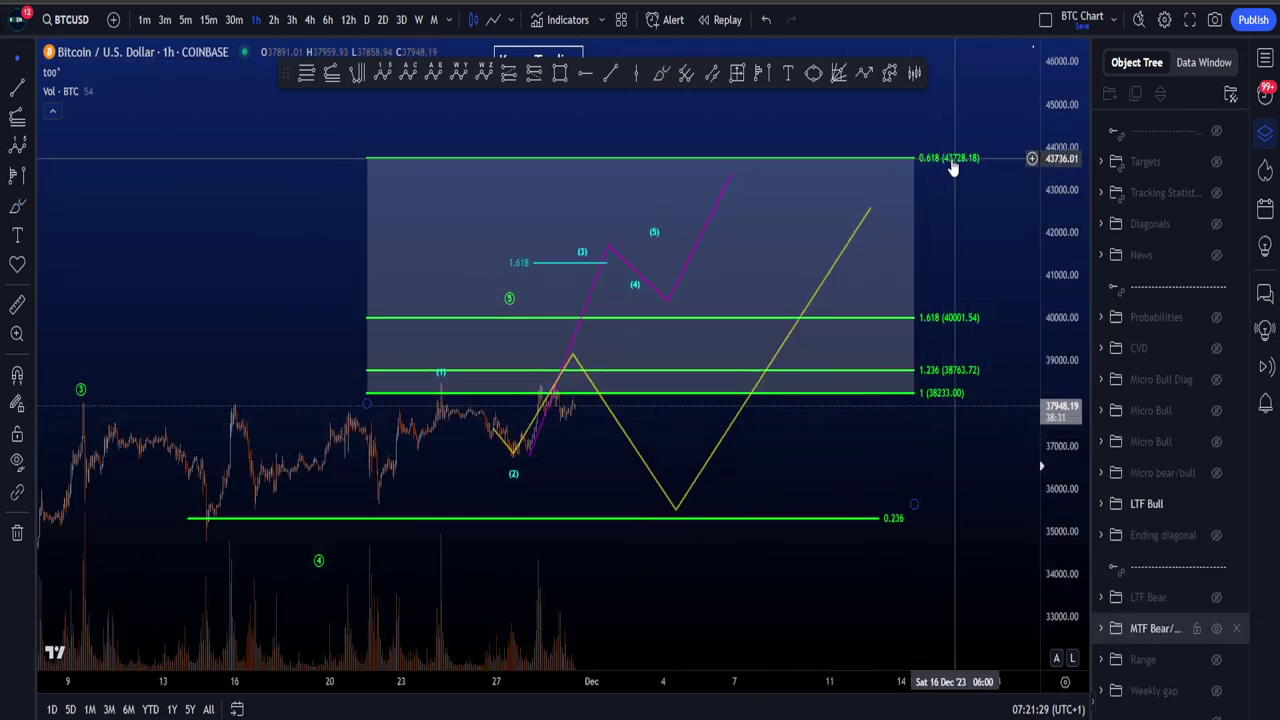
Step: Hand-write a 5 with the brush beside the purple projection's end at the 0.618 level and undo it
{"action": "left_click_drag", "start_coordinate": [752, 118], "coordinate": [745, 180]}
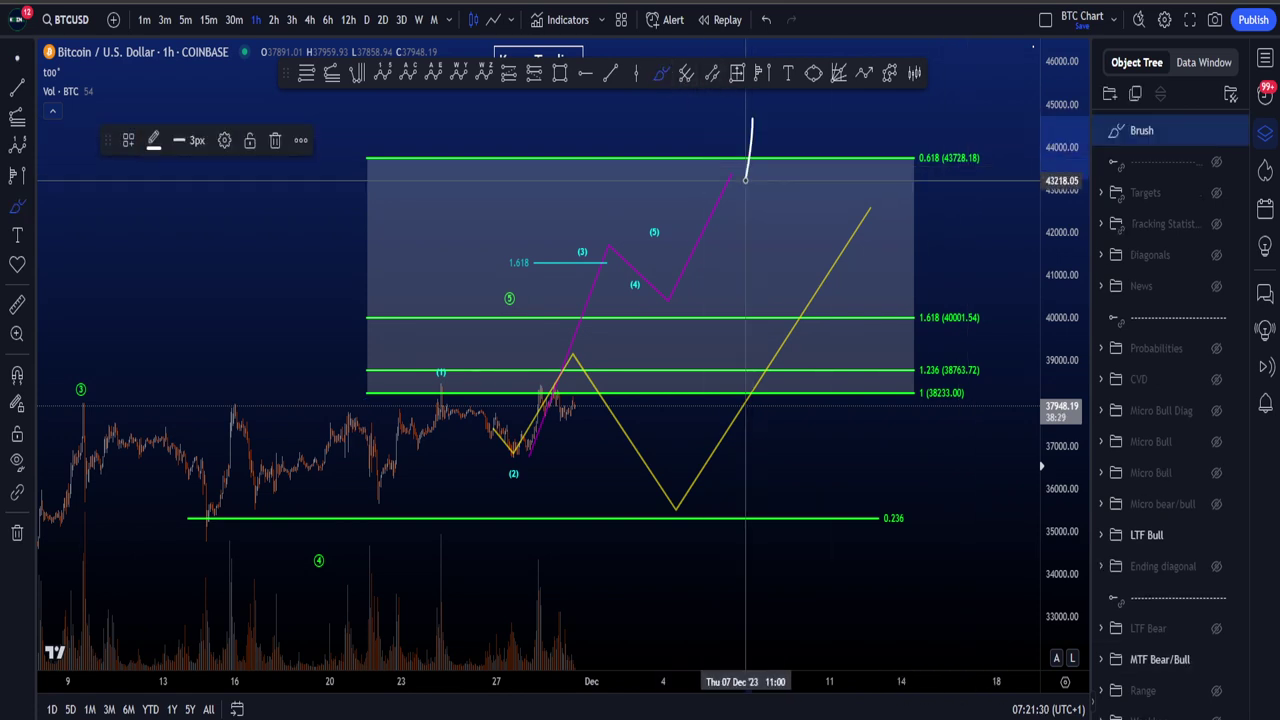
{"action": "left_click_drag", "start_coordinate": [752, 120], "coordinate": [798, 118]}
{"action": "key", "text": "ctrl+z"}
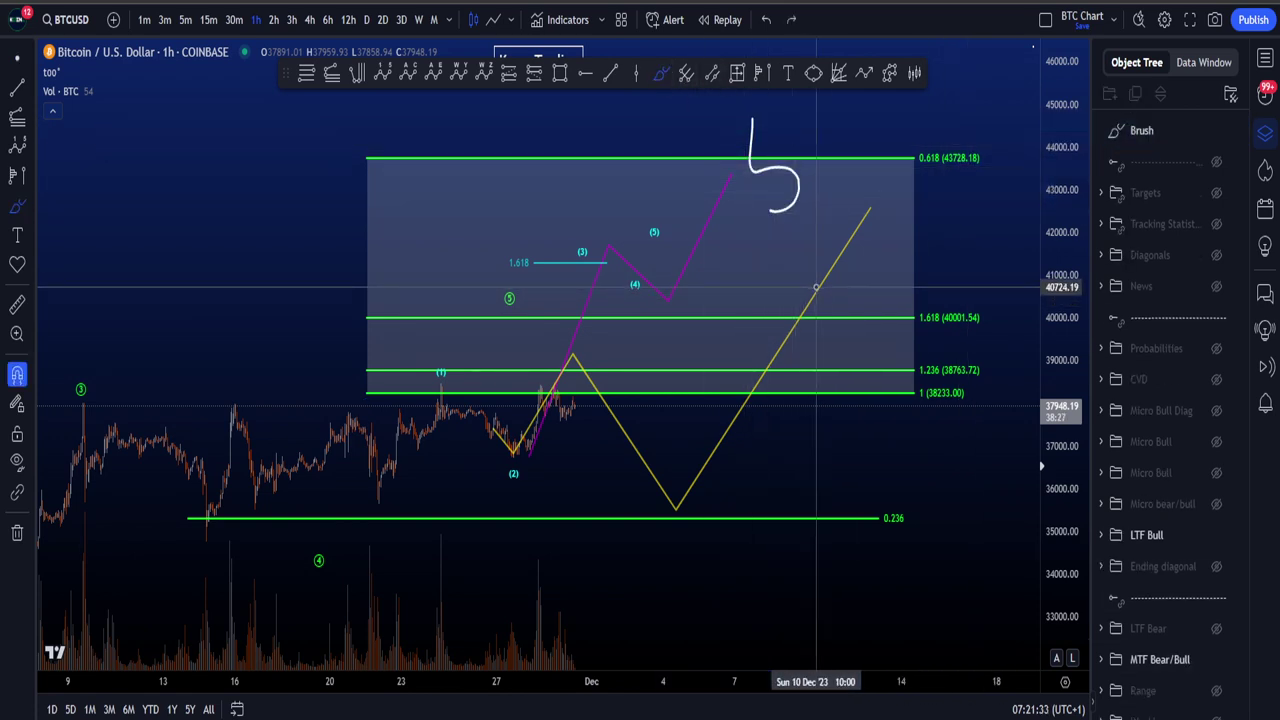
Step: Brush a line across the November highs, a rising line from below circled wave 4, and a stroke near wave (2), undoing each
{"action": "scroll", "coordinate": [828, 302], "scroll_direction": "down", "scroll_amount": 3}
{"action": "left_click_drag", "start_coordinate": [428, 391], "coordinate": [708, 377]}
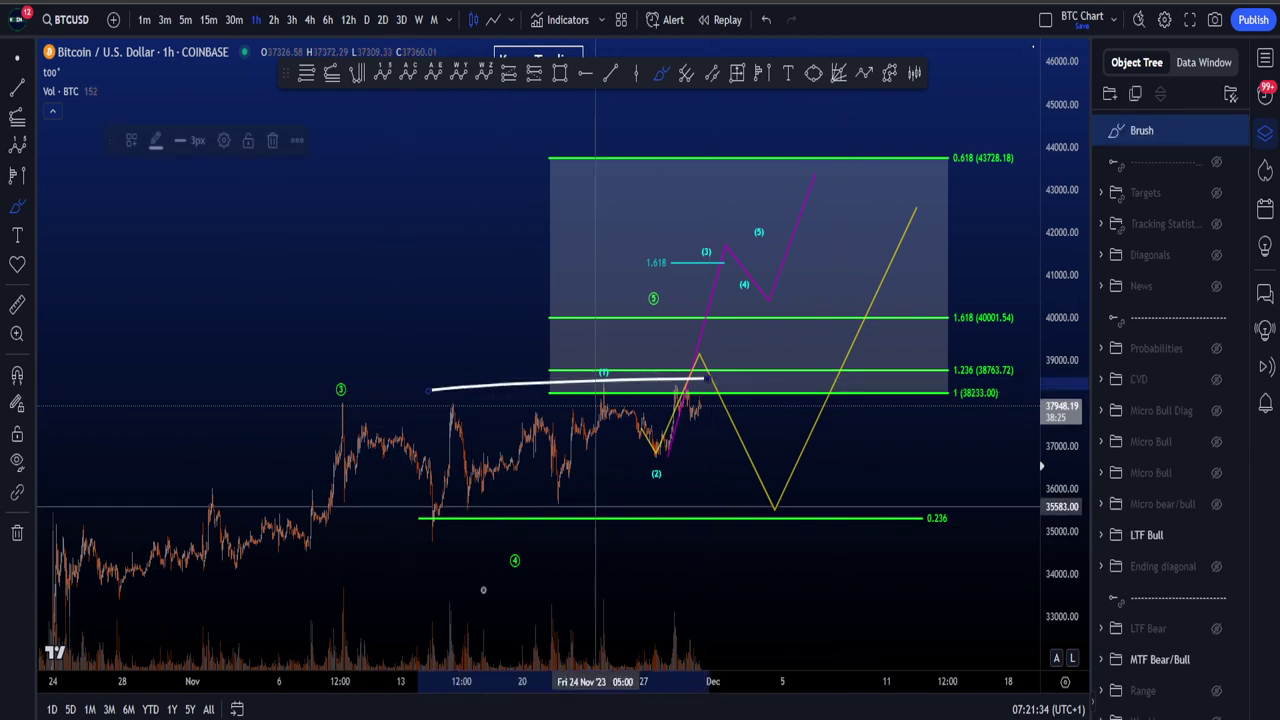
{"action": "left_click_drag", "start_coordinate": [475, 582], "coordinate": [703, 465]}
{"action": "key", "text": "ctrl+z"}
{"action": "key", "text": "ctrl+z"}
{"action": "left_click_drag", "start_coordinate": [560, 465], "coordinate": [656, 450]}
{"action": "key", "text": "ctrl+z"}
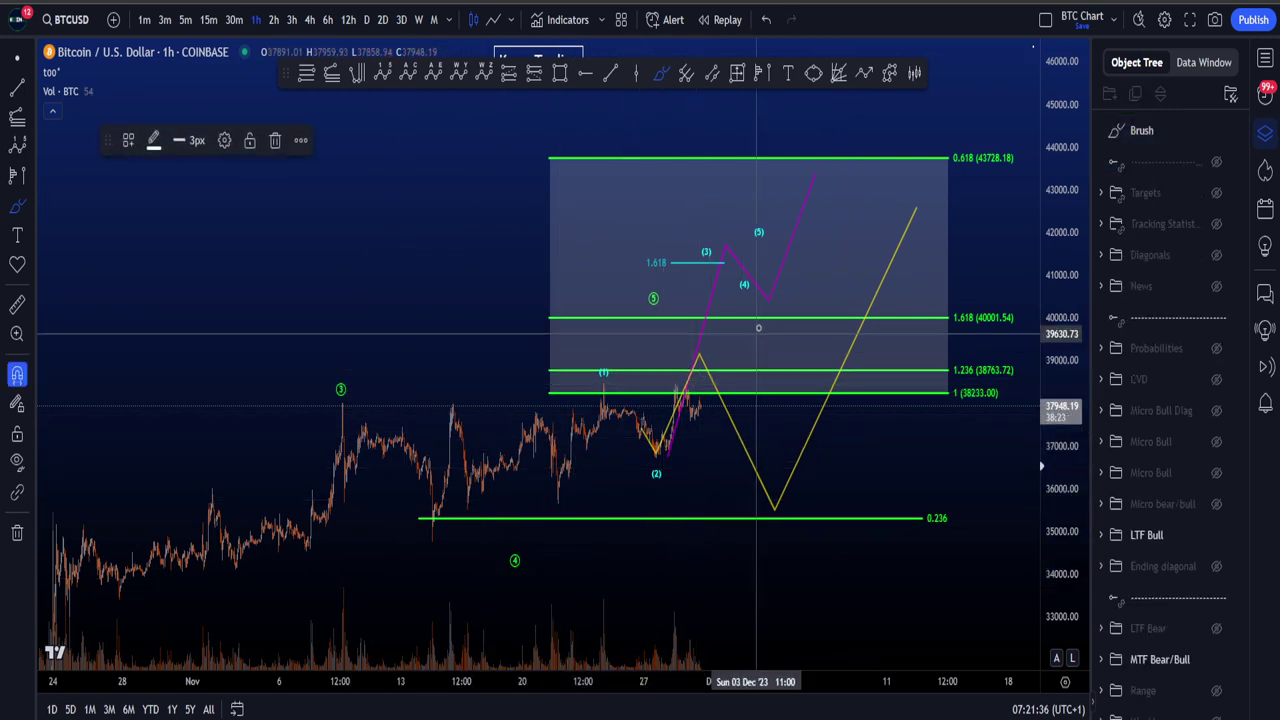
Step: Brush two strokes inside the target box between wave (4) and the yellow path and undo both
{"action": "mouse_move", "coordinate": [755, 277]}
{"action": "left_mouse_down"}
{"action": "mouse_move", "coordinate": [732, 295]}
{"action": "mouse_move", "coordinate": [716, 282]}
{"action": "mouse_move", "coordinate": [808, 373]}
{"action": "left_mouse_up"}
{"action": "left_click_drag", "start_coordinate": [815, 292], "coordinate": [830, 420]}
{"action": "key", "text": "ctrl+z"}
{"action": "key", "text": "ctrl+z"}
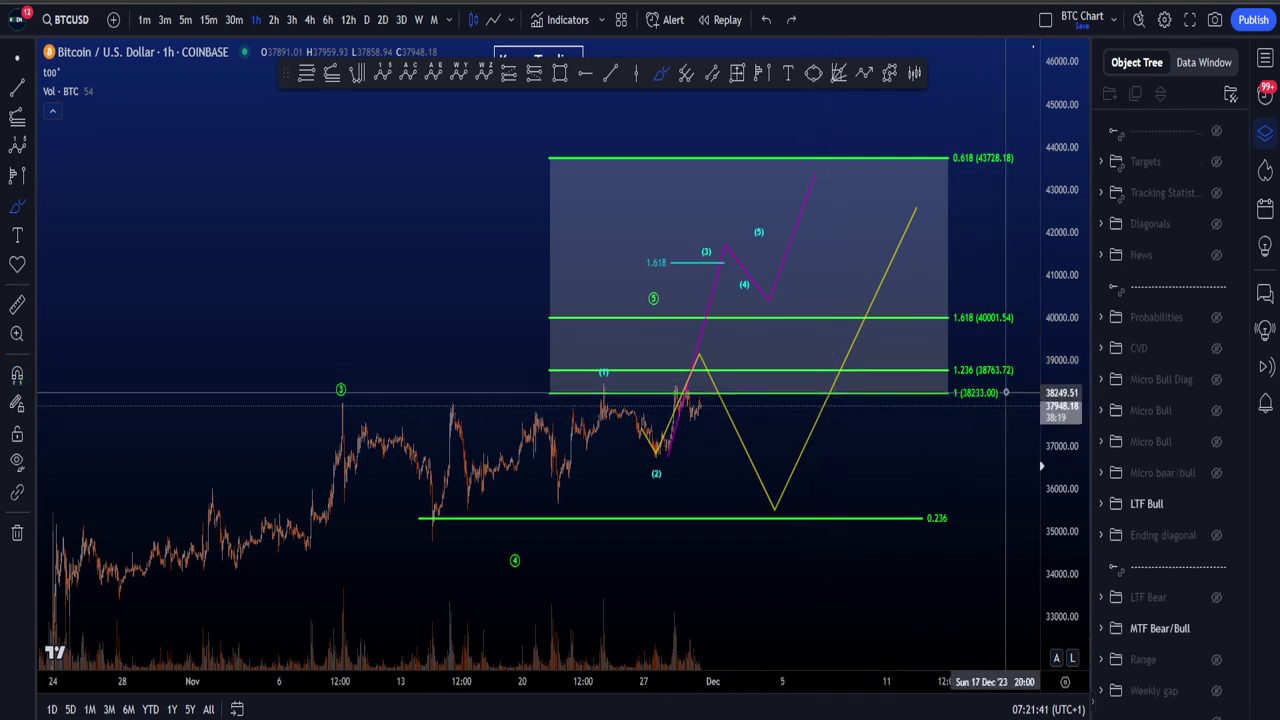
Step: Mark the 1.236 to 1.618 zone with a brushed loop and a 3, circle the 0.618 level, and undo each mark
{"action": "mouse_move", "coordinate": [1061, 481]}
{"action": "left_mouse_down"}
{"action": "mouse_move", "coordinate": [1058, 392]}
{"action": "mouse_move", "coordinate": [664, 391]}
{"action": "mouse_move", "coordinate": [553, 288]}
{"action": "mouse_move", "coordinate": [975, 274]}
{"action": "left_mouse_up"}
{"action": "left_click_drag", "start_coordinate": [1040, 365], "coordinate": [935, 392]}
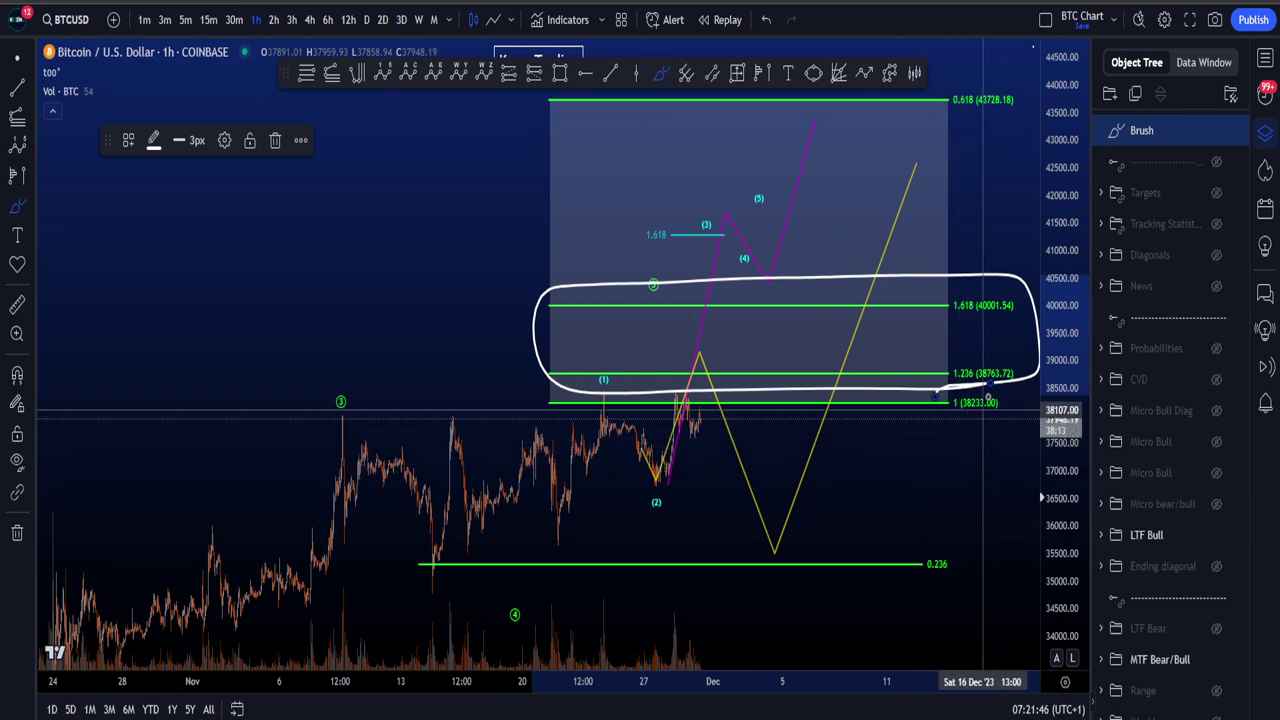
{"action": "key", "text": "ctrl+z"}
{"action": "mouse_move", "coordinate": [1000, 352]}
{"action": "left_mouse_down"}
{"action": "mouse_move", "coordinate": [990, 372]}
{"action": "mouse_move", "coordinate": [1017, 290]}
{"action": "left_mouse_up"}
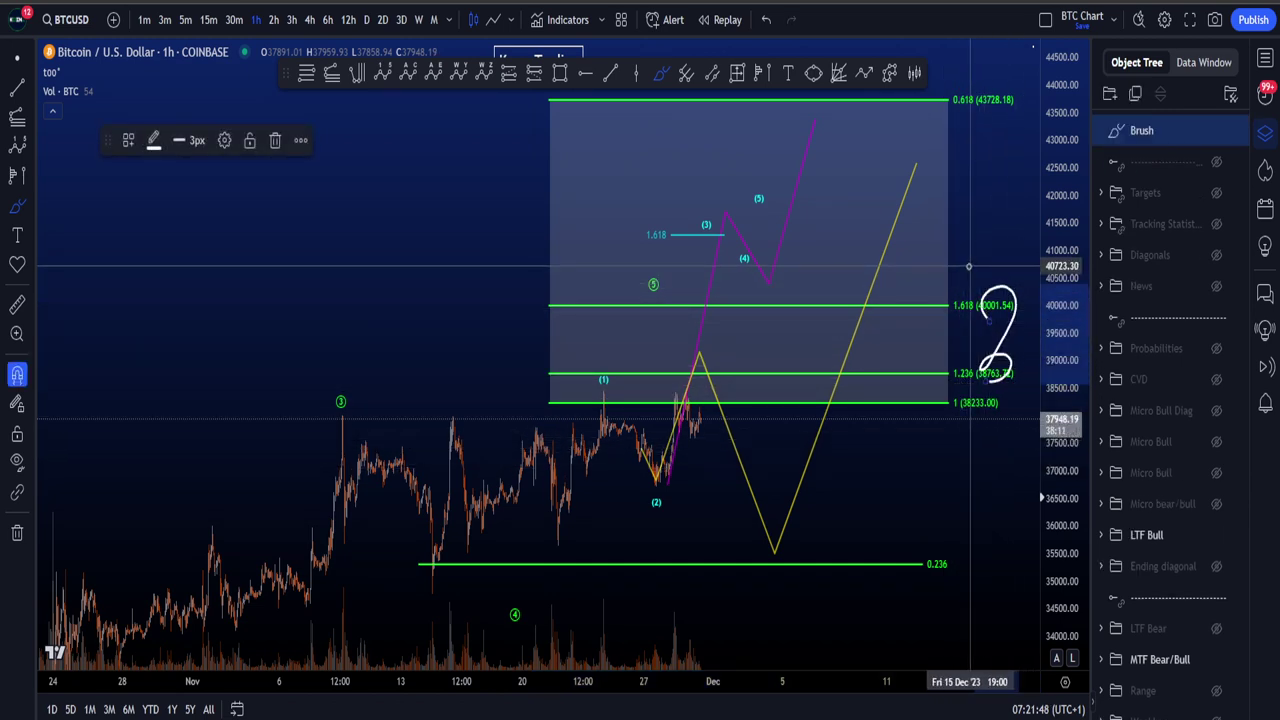
{"action": "key", "text": "ctrl+z"}
{"action": "left_click_drag", "start_coordinate": [992, 117], "coordinate": [593, 126]}
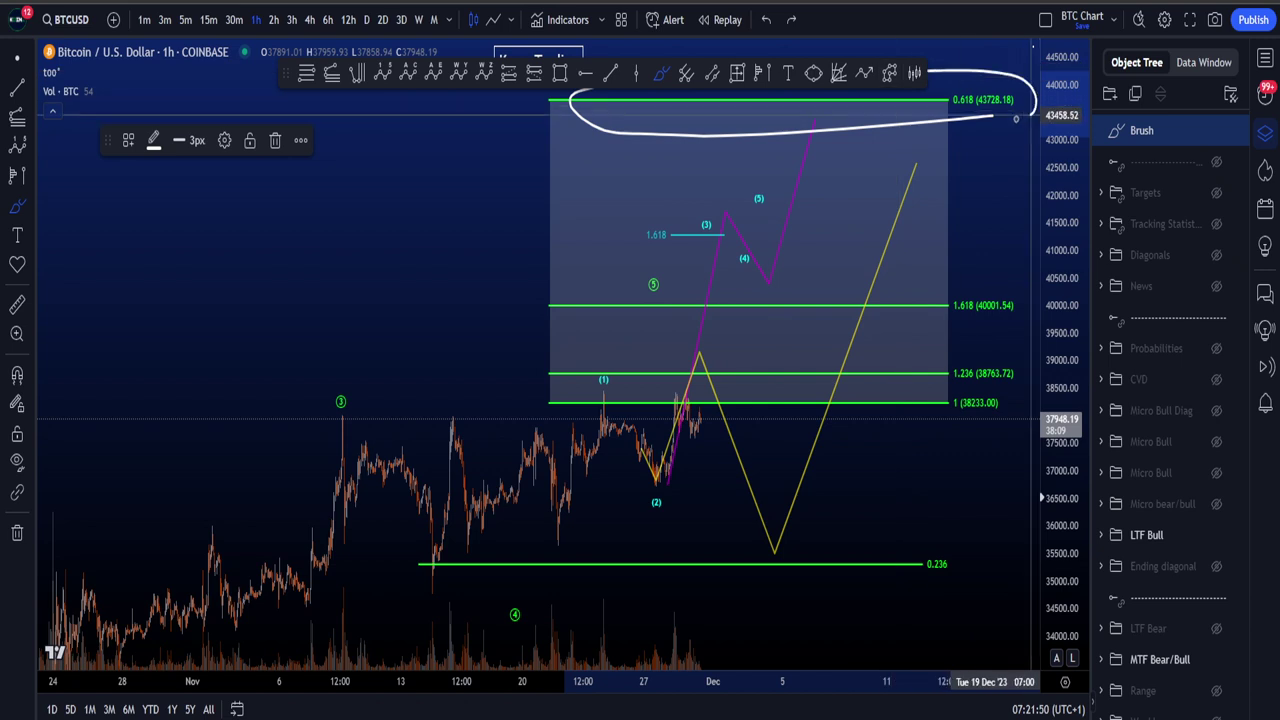
{"action": "key", "text": "ctrl+z"}
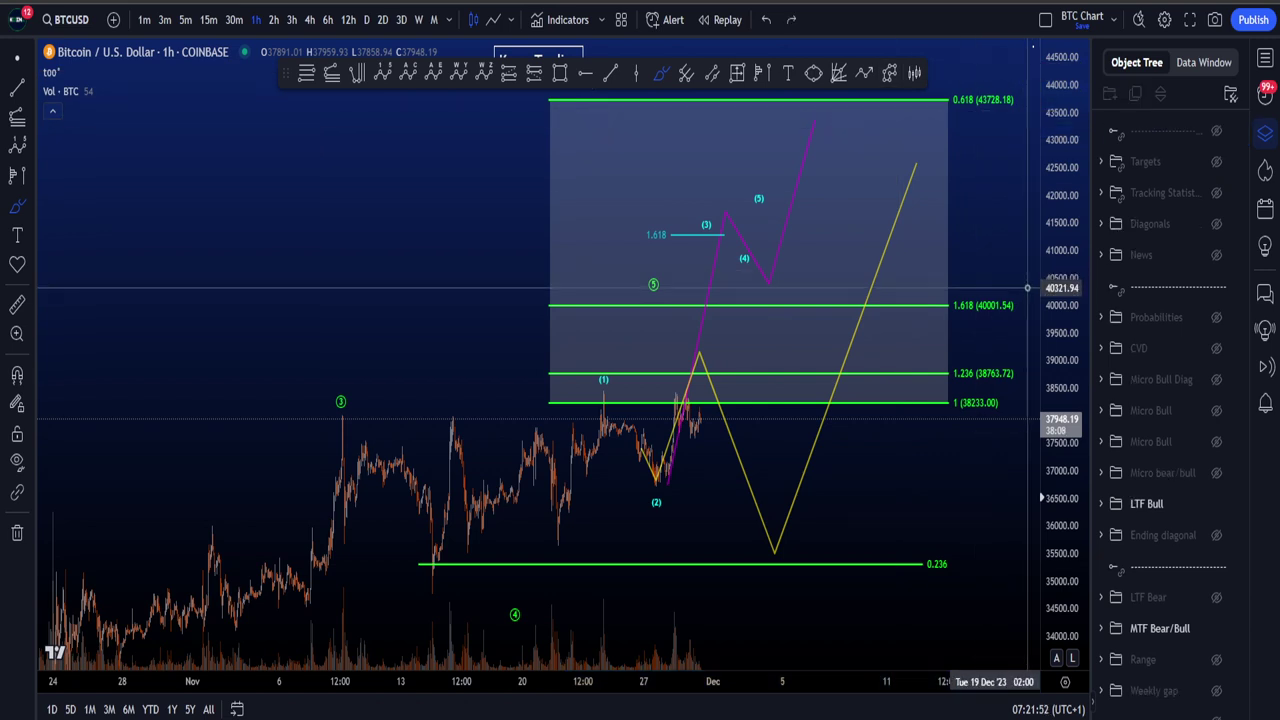
Step: Hide the MTF Bear/Bull and LTF Bull groups, brushing and undoing a rise toward wave (5) in between
{"action": "left_click", "coordinate": [1217, 626]}
{"action": "scroll", "coordinate": [771, 397], "scroll_direction": "up", "scroll_amount": 3}
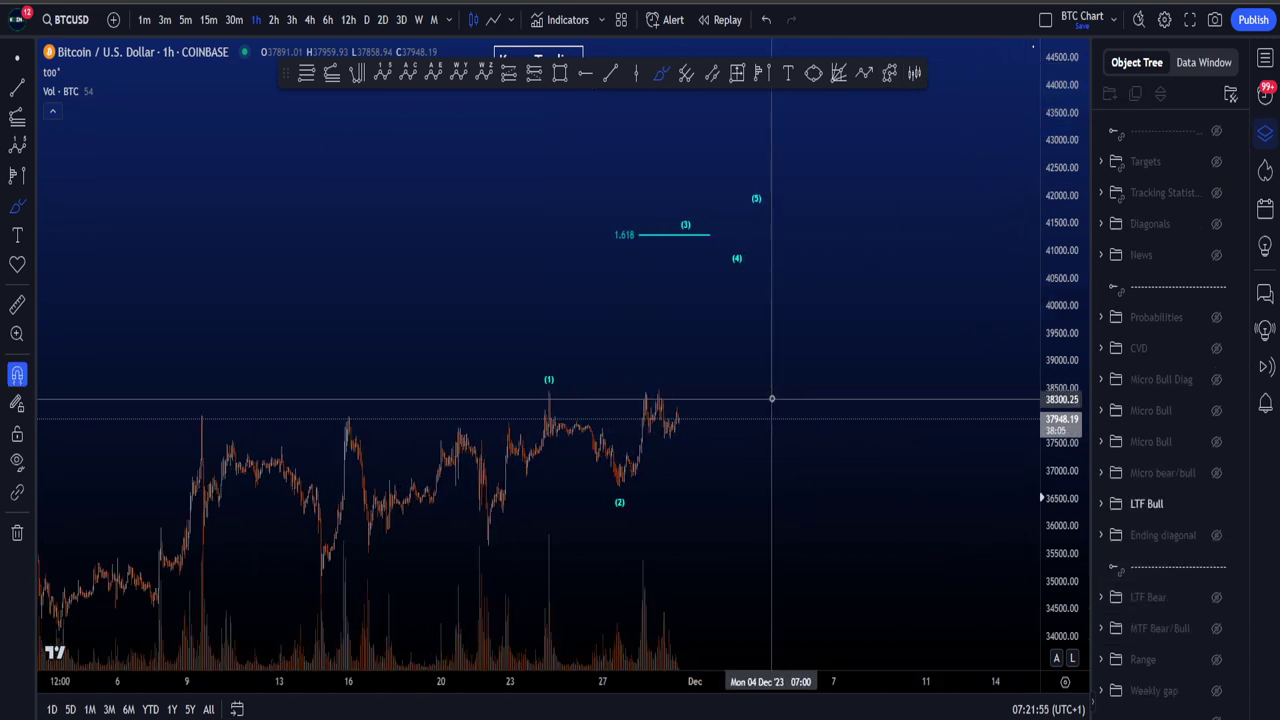
{"action": "left_click_drag", "start_coordinate": [1057, 514], "coordinate": [1057, 424]}
{"action": "scroll", "coordinate": [640, 425], "scroll_direction": "up", "scroll_amount": 3}
{"action": "mouse_move", "coordinate": [473, 523]}
{"action": "left_mouse_down"}
{"action": "mouse_move", "coordinate": [614, 443]}
{"action": "mouse_move", "coordinate": [729, 214]}
{"action": "left_mouse_up"}
{"action": "key", "text": "ctrl+z"}
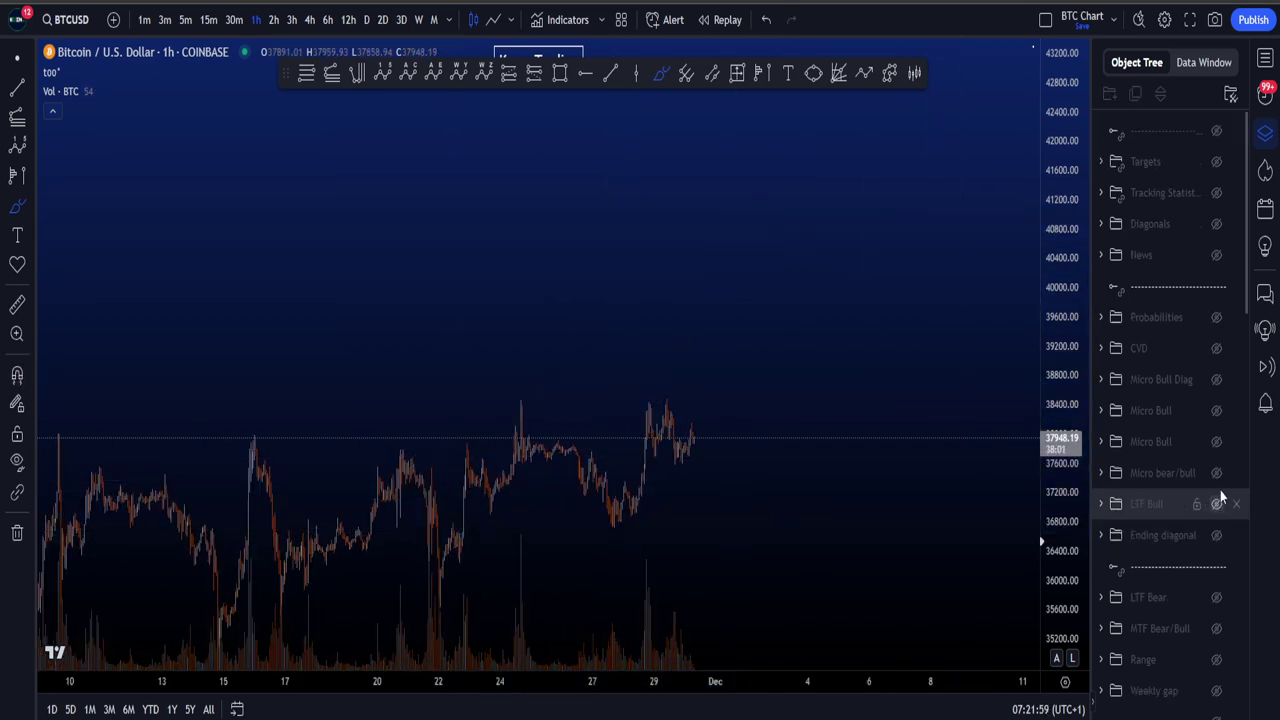
Step: Show the Micro bear/bull group and switch the chart to the 15-minute timeframe, framing the W-X-Y count
{"action": "left_click", "coordinate": [216, 27]}
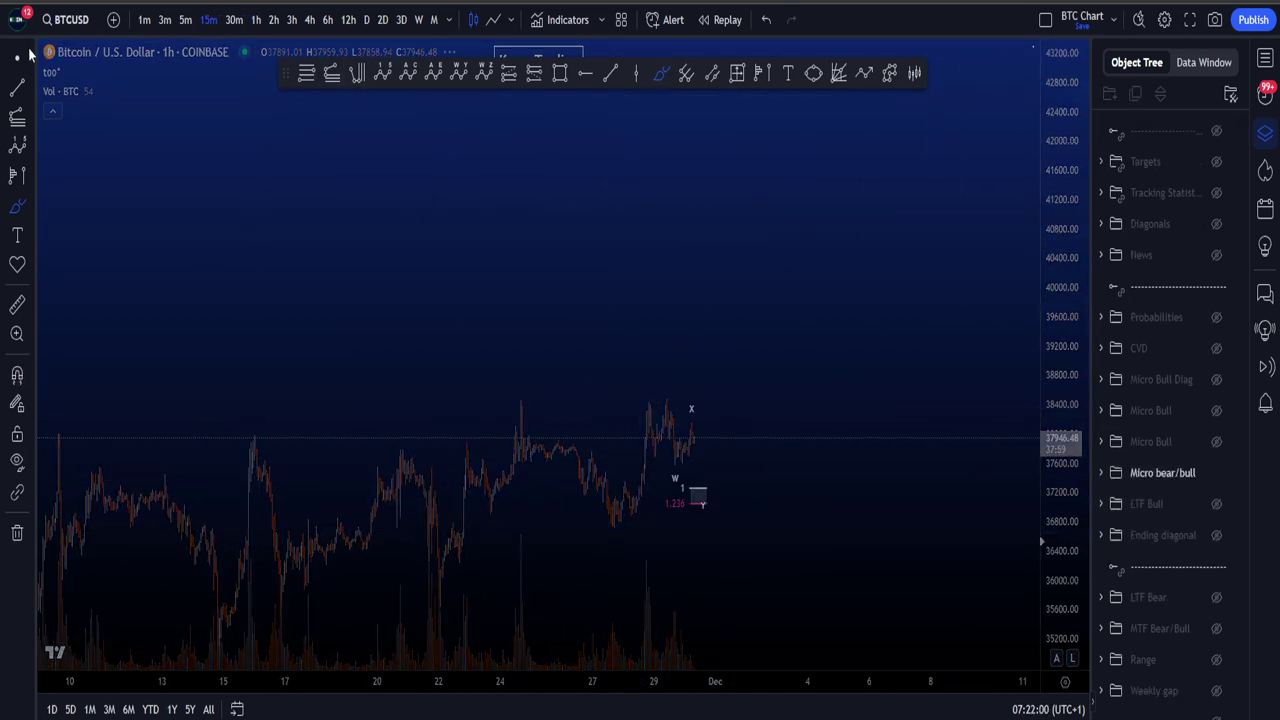
{"action": "left_click_drag", "start_coordinate": [1080, 583], "coordinate": [1076, 368]}
{"action": "left_click_drag", "start_coordinate": [797, 394], "coordinate": [870, 164]}
{"action": "scroll", "coordinate": [784, 346], "scroll_direction": "up", "scroll_amount": 3}
{"action": "scroll", "coordinate": [846, 306], "scroll_direction": "up", "scroll_amount": 5}
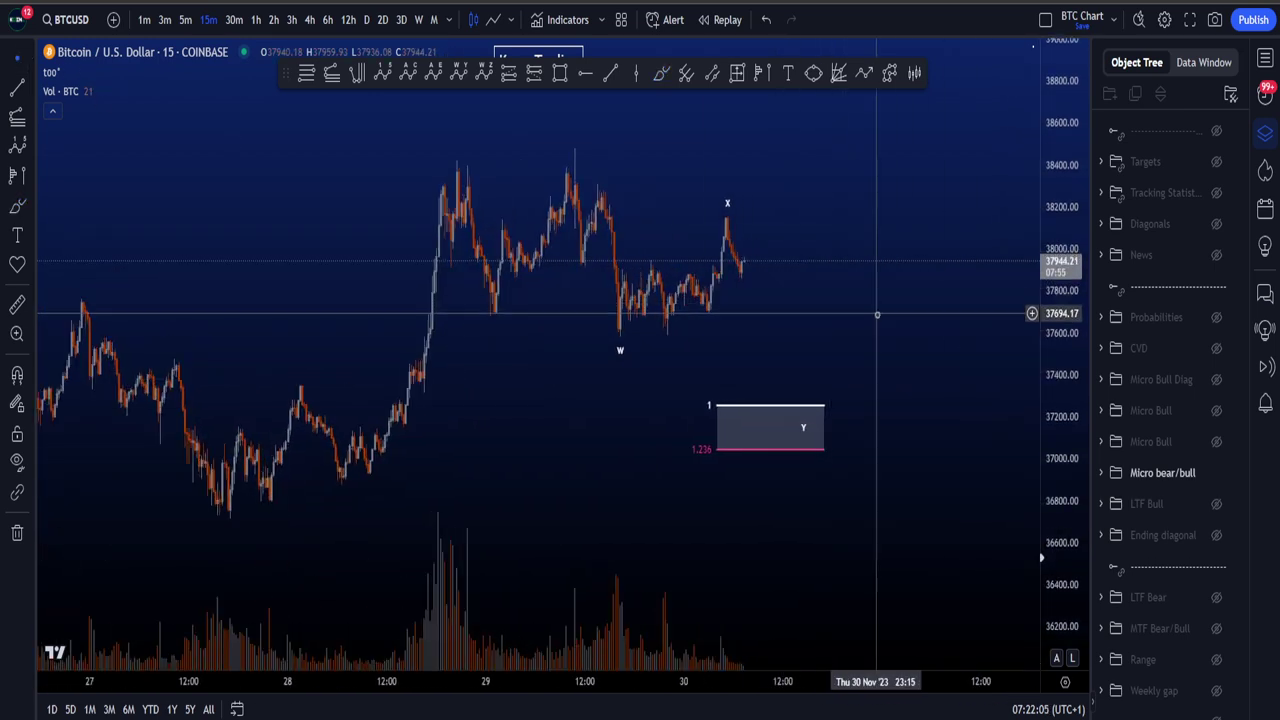
{"action": "scroll", "coordinate": [386, 423], "scroll_direction": "up", "scroll_amount": 2}
{"action": "scroll", "coordinate": [409, 491], "scroll_direction": "down", "scroll_amount": 3}
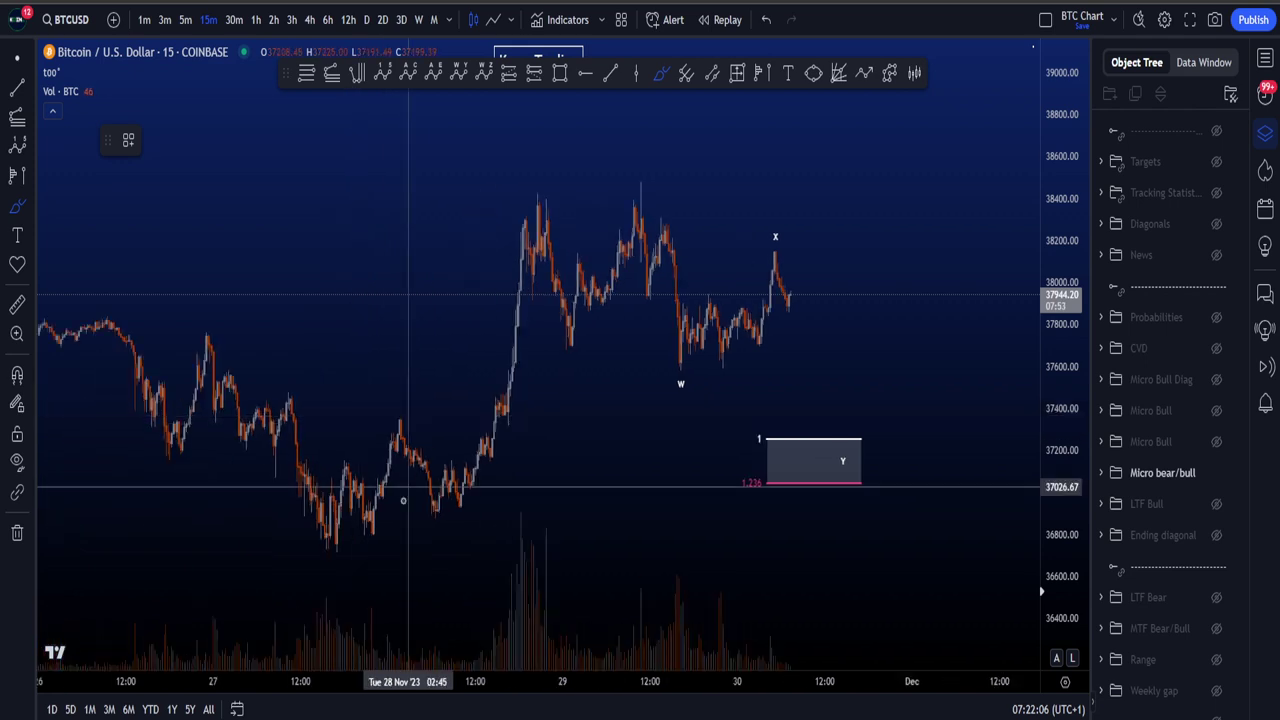
Step: Brush the rise from the 28 November low and the W-X-Y path down to the Y box, undoing both strokes
{"action": "left_click_drag", "start_coordinate": [350, 522], "coordinate": [612, 216]}
{"action": "key", "text": "ctrl+z"}
{"action": "scroll", "coordinate": [760, 280], "scroll_direction": "up", "scroll_amount": 3}
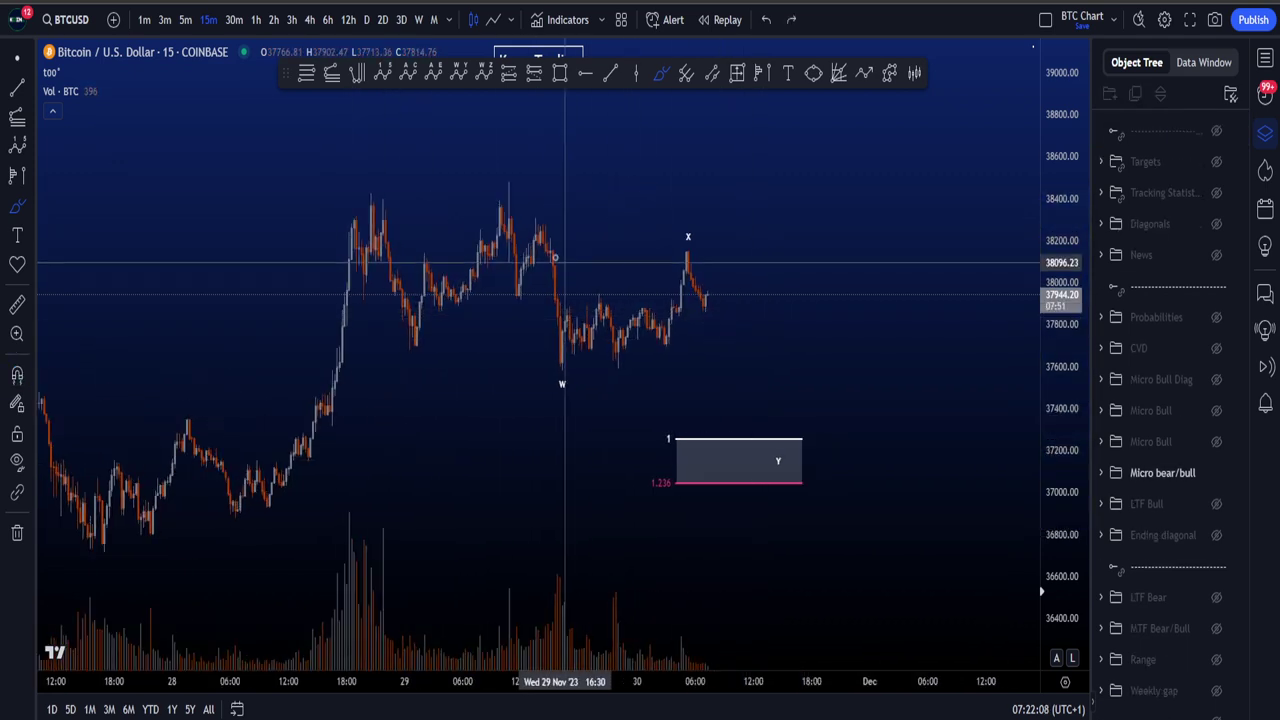
{"action": "mouse_move", "coordinate": [500, 195]}
{"action": "left_mouse_down"}
{"action": "mouse_move", "coordinate": [605, 352]}
{"action": "mouse_move", "coordinate": [700, 268]}
{"action": "mouse_move", "coordinate": [777, 455]}
{"action": "left_mouse_up"}
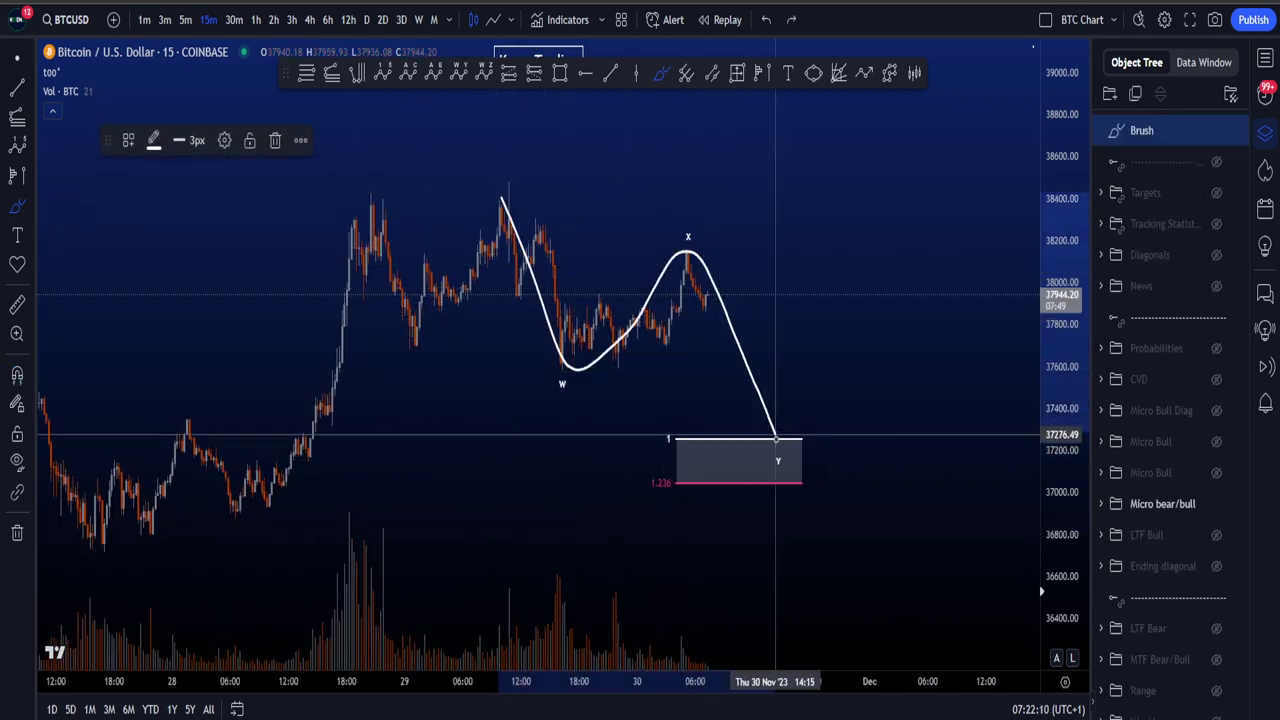
{"action": "key", "text": "ctrl+z"}
Step: Circle the Y box's 1 and 1.236 levels, trace from the 29 November high through W to X, and undo both marks
{"action": "left_click_drag", "start_coordinate": [1065, 495], "coordinate": [1064, 488]}
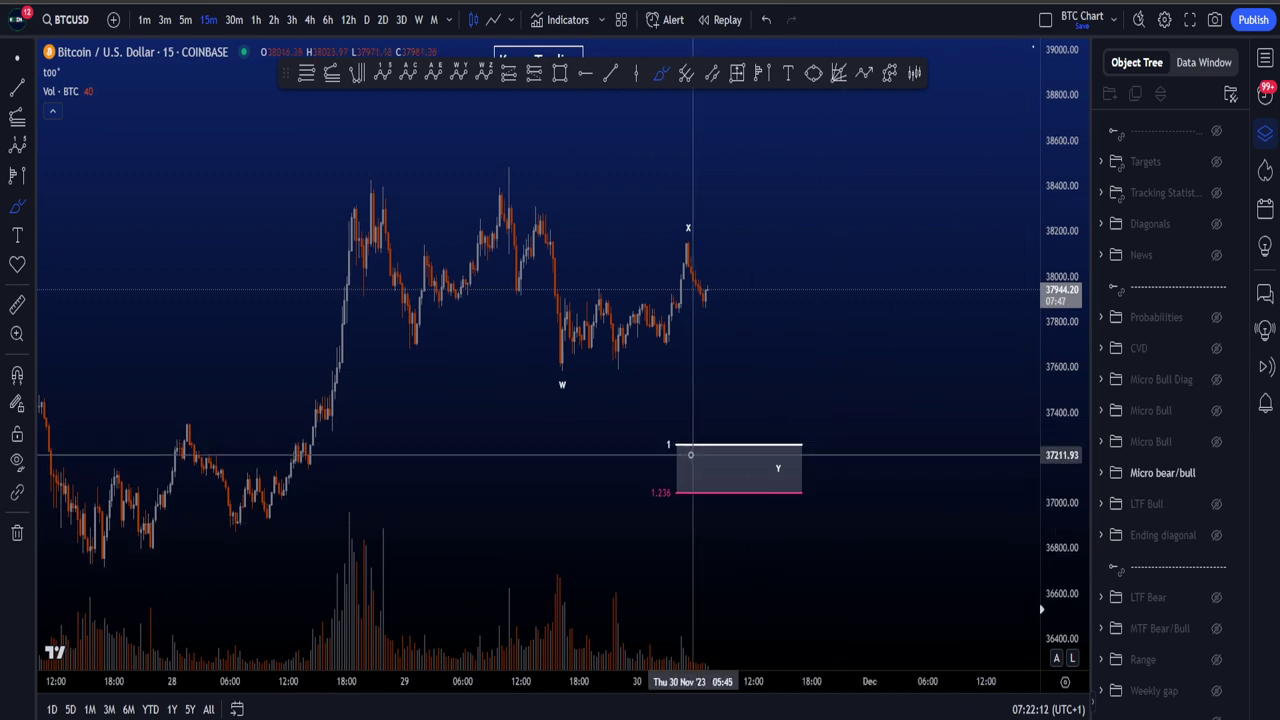
{"action": "mouse_move", "coordinate": [689, 435]}
{"action": "left_mouse_down"}
{"action": "mouse_move", "coordinate": [623, 457]}
{"action": "mouse_move", "coordinate": [712, 501]}
{"action": "left_mouse_up"}
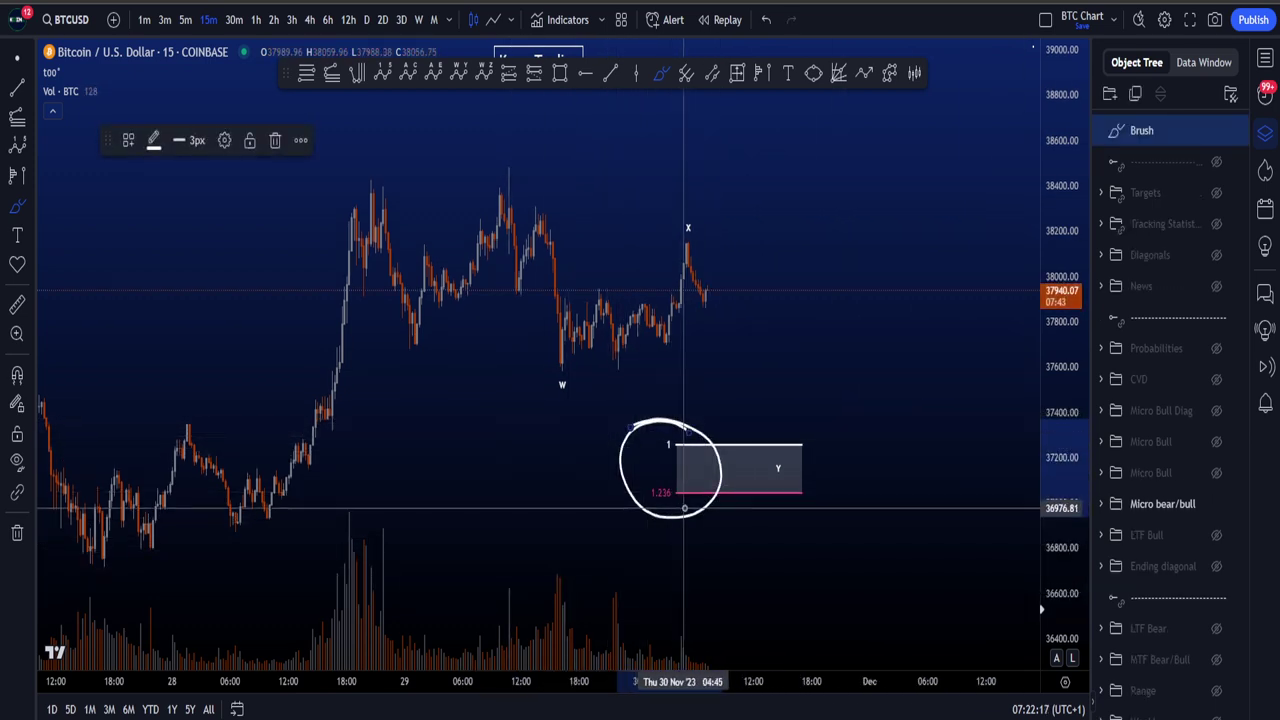
{"action": "key", "text": "ctrl+z"}
{"action": "mouse_move", "coordinate": [527, 163]}
{"action": "left_mouse_down"}
{"action": "mouse_move", "coordinate": [514, 178]}
{"action": "mouse_move", "coordinate": [528, 290]}
{"action": "mouse_move", "coordinate": [572, 350]}
{"action": "mouse_move", "coordinate": [700, 230]}
{"action": "left_mouse_up"}
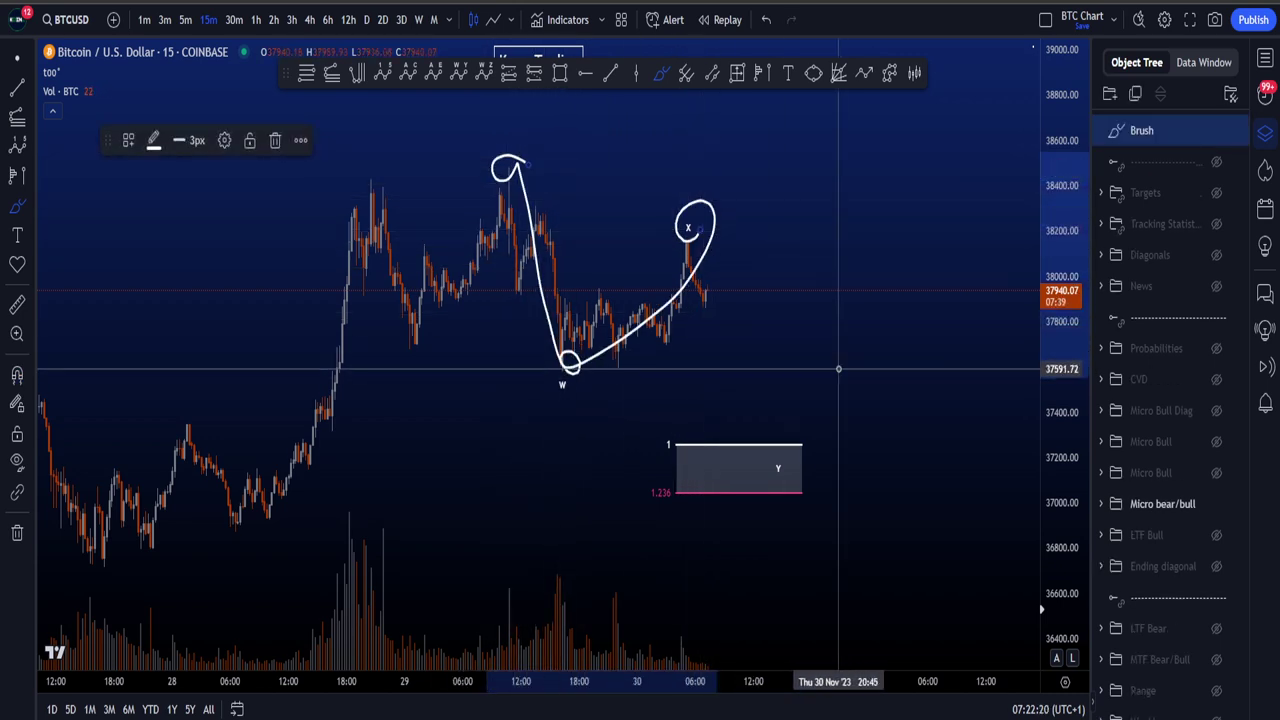
{"action": "key", "text": "ctrl+z"}
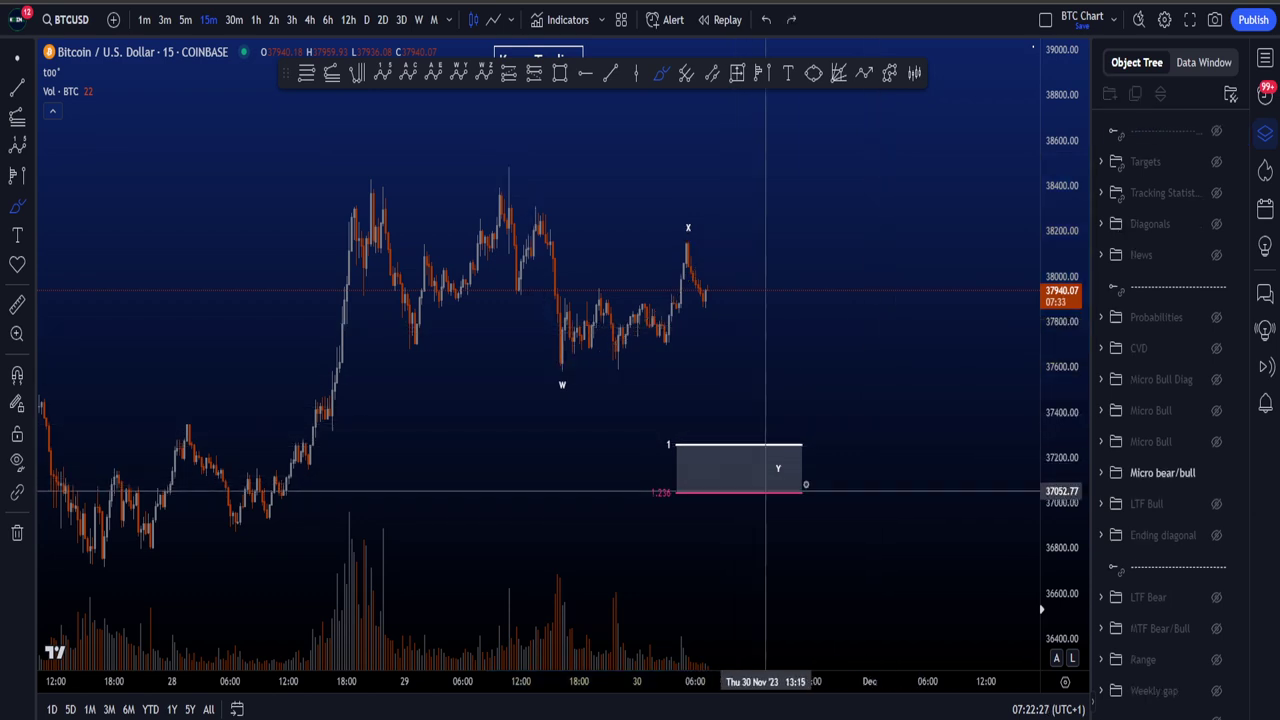
Step: Show the Targets, HTF Levels and HTF npocs drawing groups around the Y box
{"action": "left_click", "coordinate": [1216, 163]}
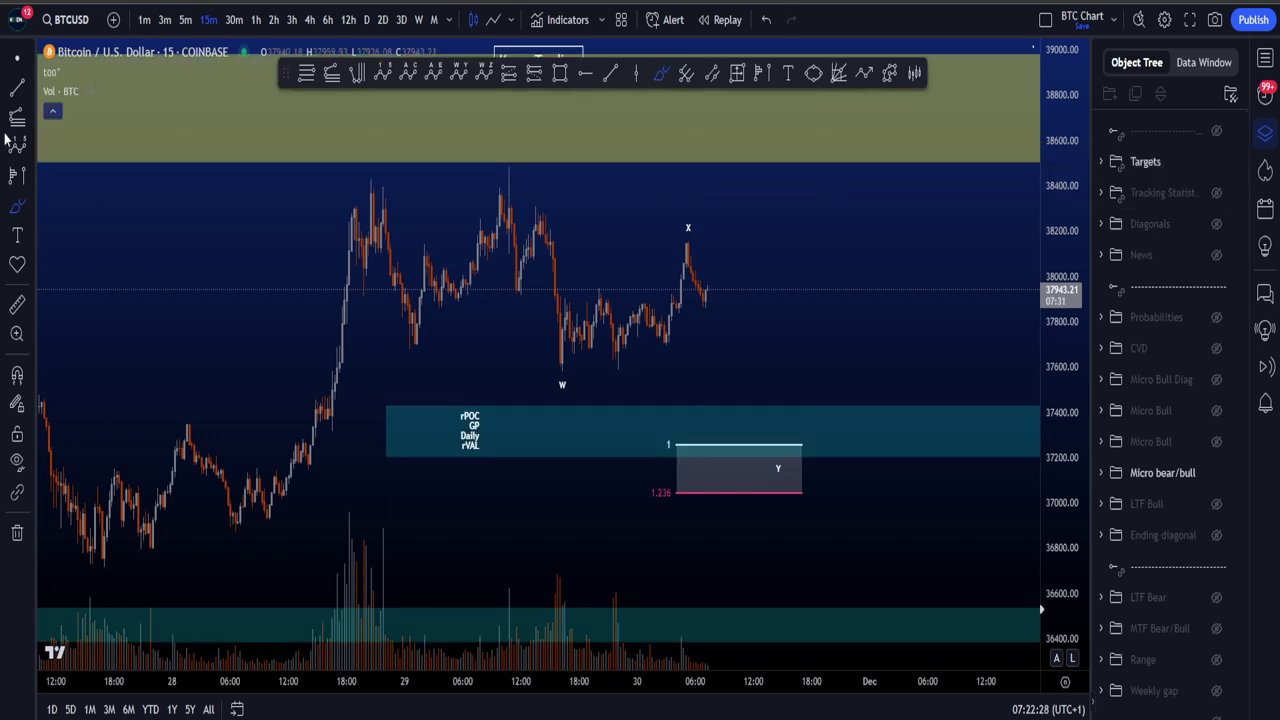
{"action": "left_click", "coordinate": [741, 406]}
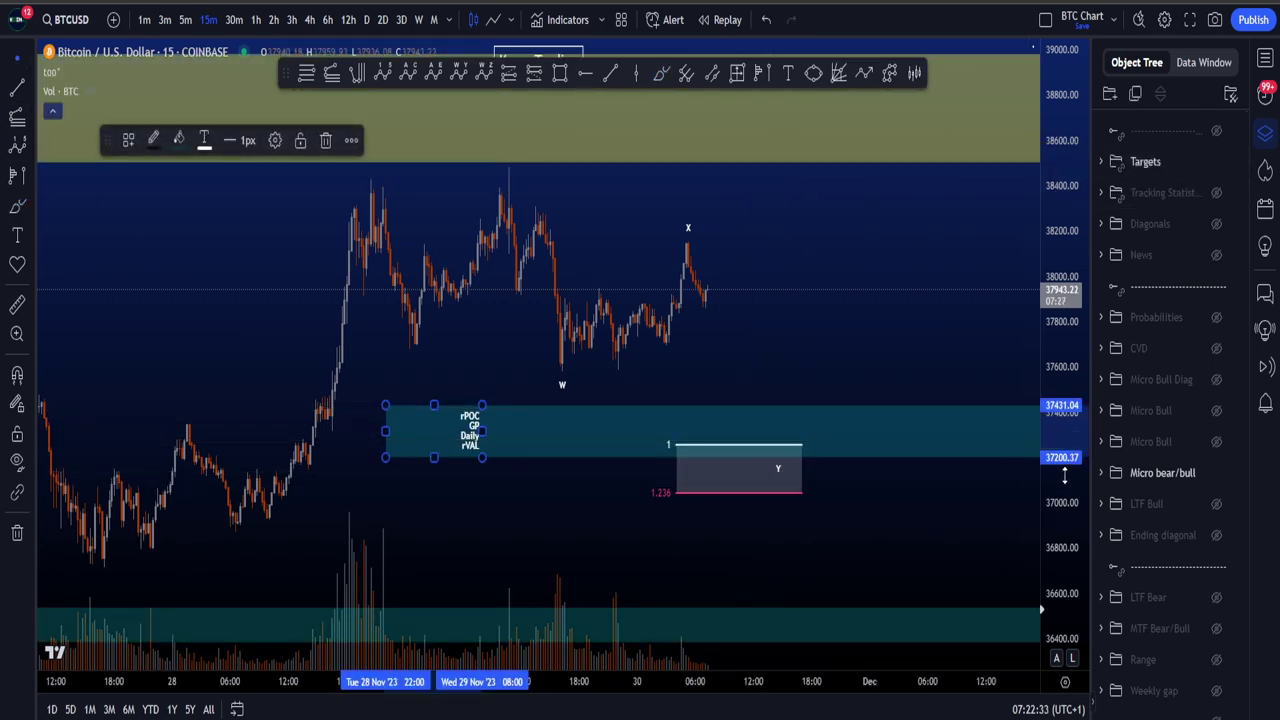
{"action": "scroll", "coordinate": [1156, 503], "scroll_direction": "down", "scroll_amount": 10}
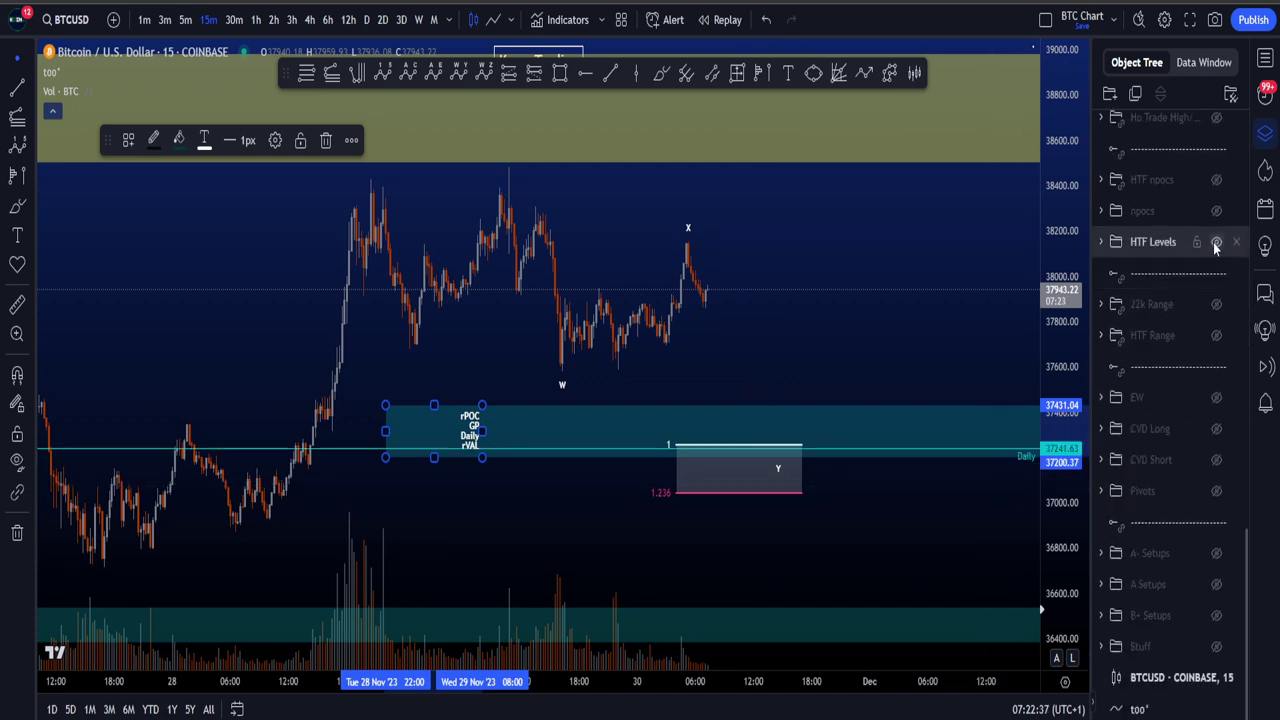
{"action": "left_click_drag", "start_coordinate": [967, 512], "coordinate": [987, 420]}
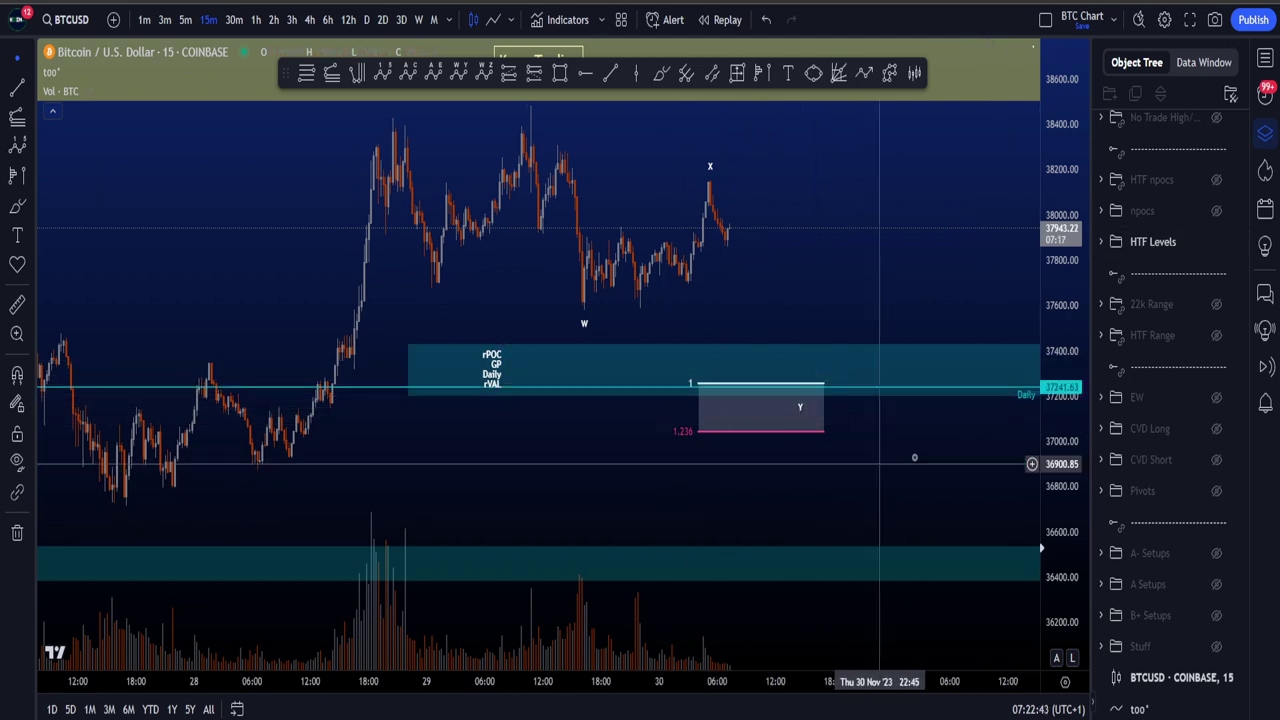
{"action": "scroll", "coordinate": [1201, 548], "scroll_direction": "up", "scroll_amount": 3}
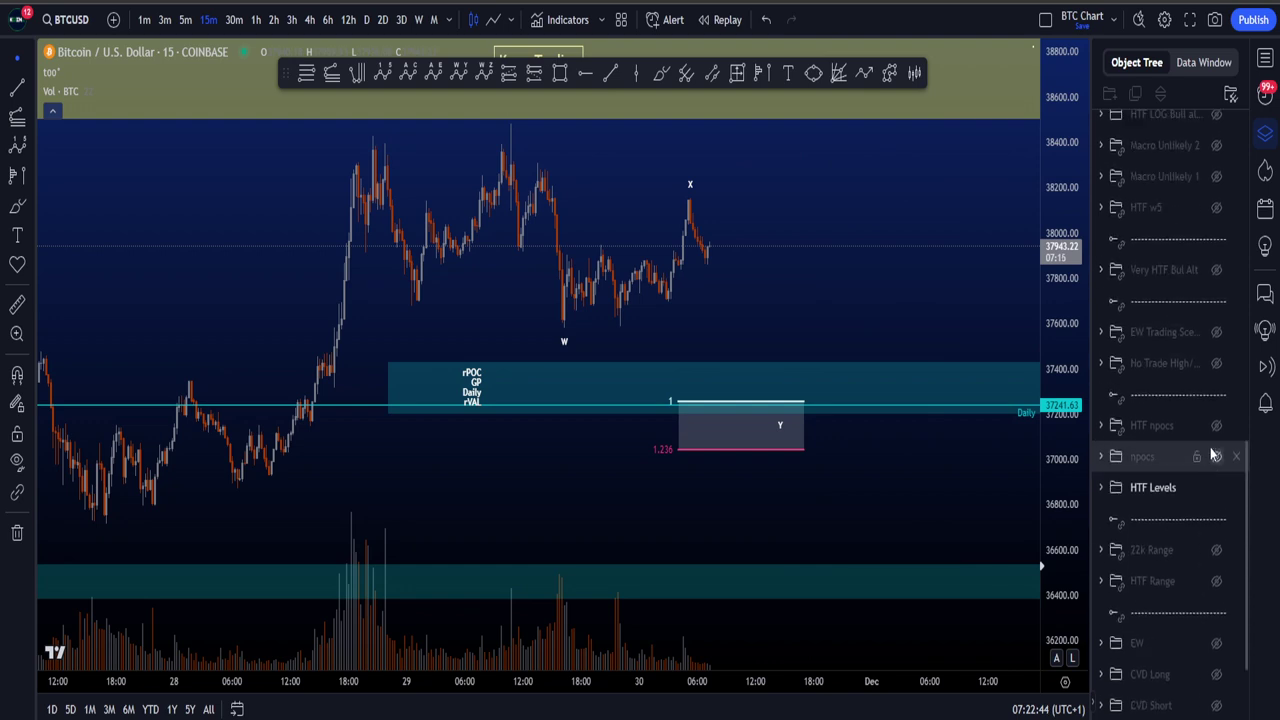
{"action": "left_click", "coordinate": [1216, 425]}
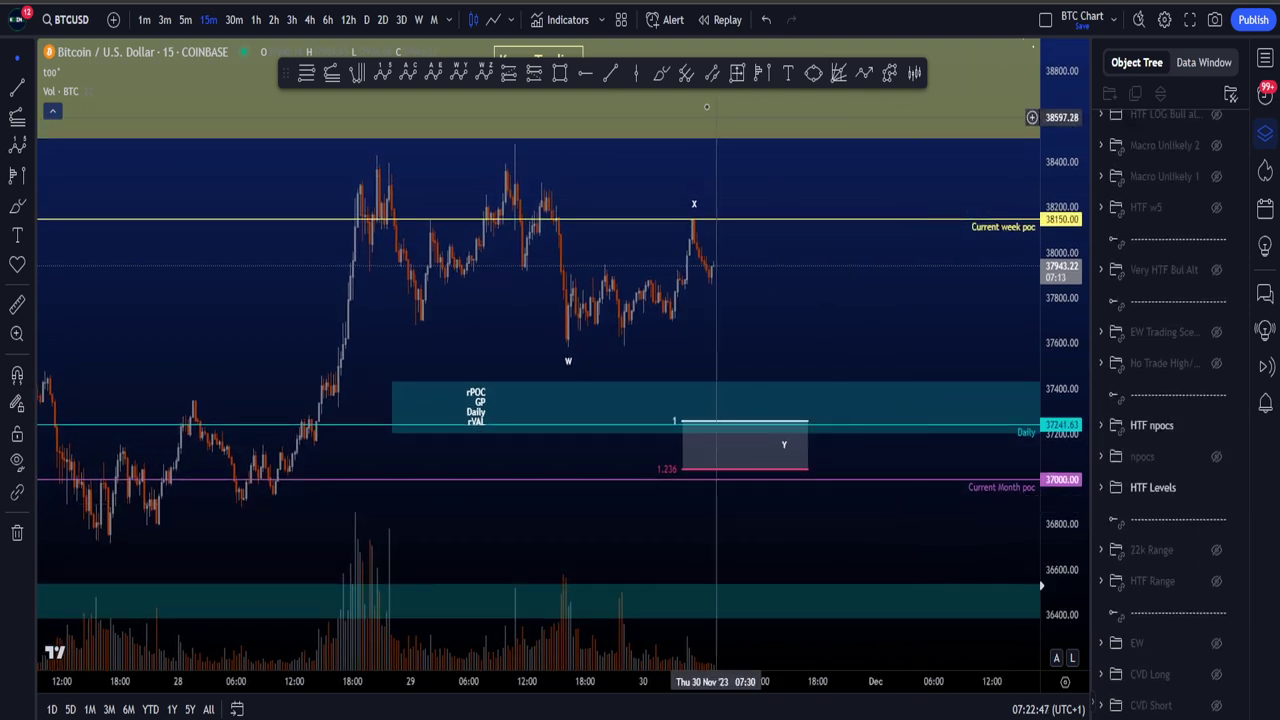
Step: Brush around the Y box's lower edge and the Current Month poc label and undo the marking
{"action": "mouse_move", "coordinate": [696, 473]}
{"action": "left_mouse_down"}
{"action": "mouse_move", "coordinate": [652, 458]}
{"action": "mouse_move", "coordinate": [1040, 520]}
{"action": "left_mouse_up"}
{"action": "mouse_move", "coordinate": [958, 449]}
{"action": "left_mouse_down"}
{"action": "mouse_move", "coordinate": [955, 500]}
{"action": "mouse_move", "coordinate": [1036, 510]}
{"action": "left_mouse_up"}
{"action": "key", "text": "ctrl+z"}
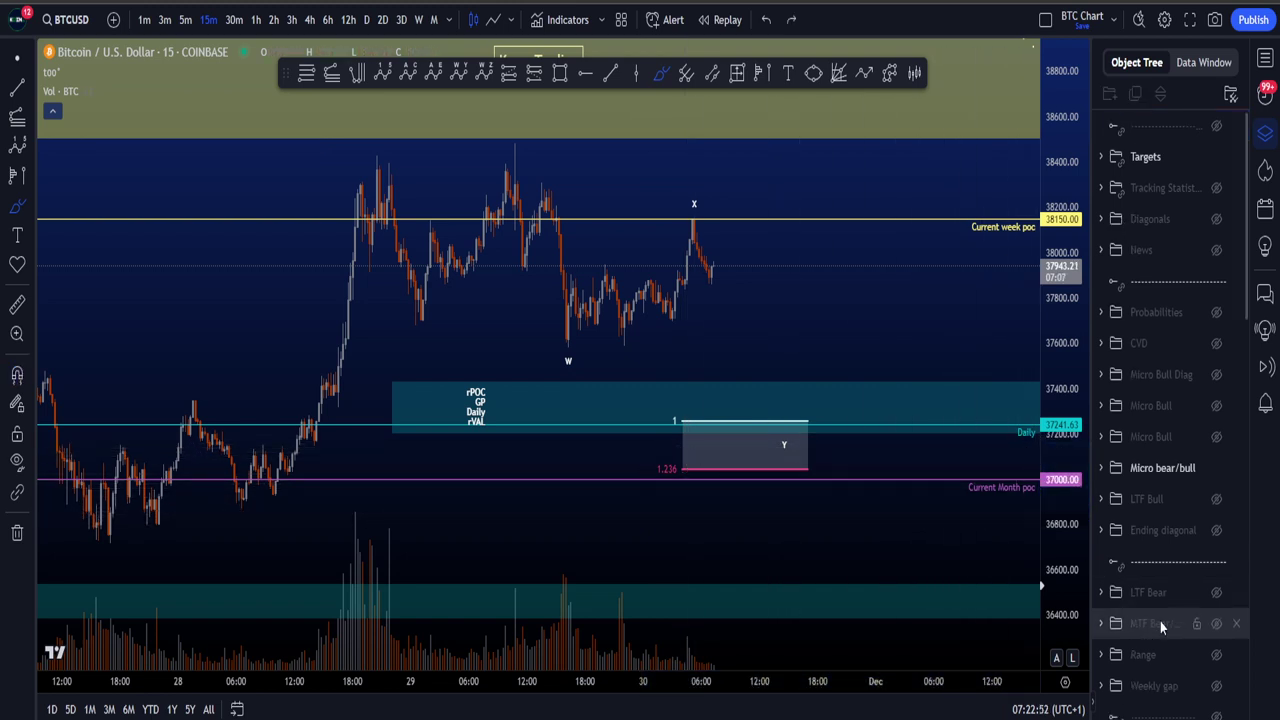
{"action": "key", "text": "super+n"}
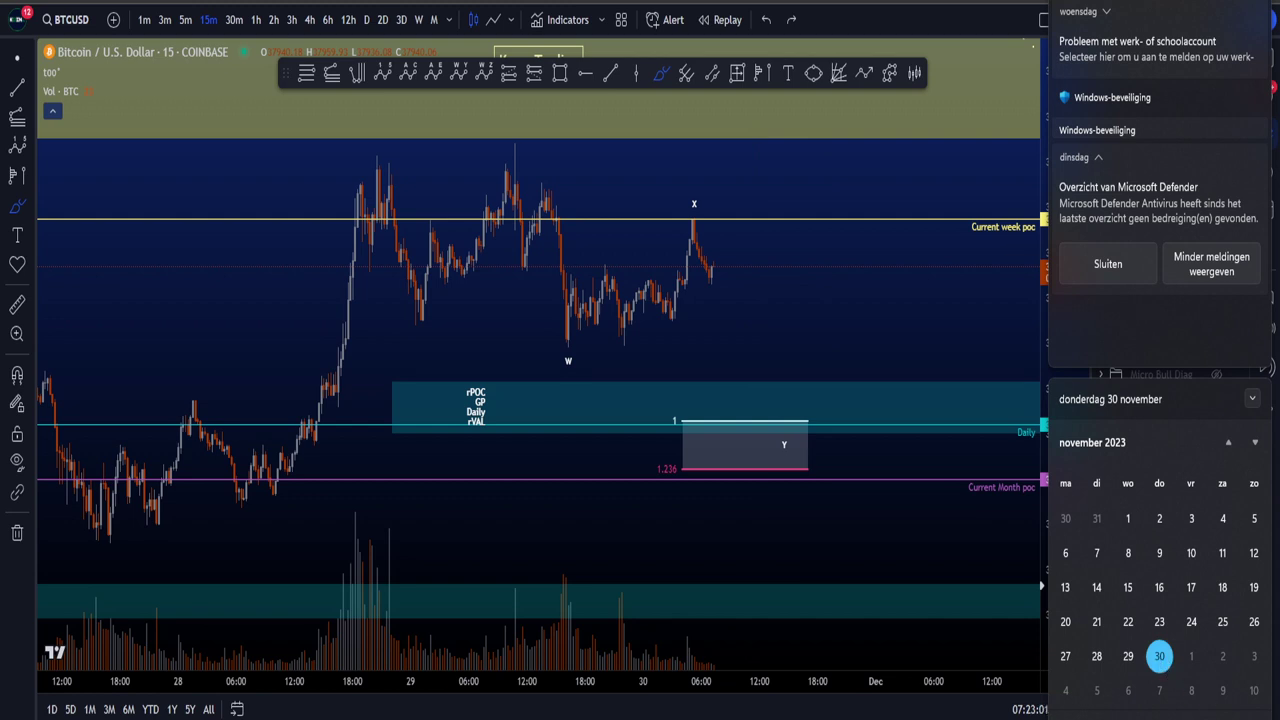
{"action": "key", "text": "super+n"}
Step: Brush around the monthly poc label, down from X to the Current Month poc line, and around the teal zone, undoing each mark
{"action": "mouse_move", "coordinate": [1029, 447]}
{"action": "left_mouse_down"}
{"action": "mouse_move", "coordinate": [980, 497]}
{"action": "mouse_move", "coordinate": [997, 521]}
{"action": "mouse_move", "coordinate": [1015, 495]}
{"action": "mouse_move", "coordinate": [995, 498]}
{"action": "left_mouse_up"}
{"action": "key", "text": "ctrl+z"}
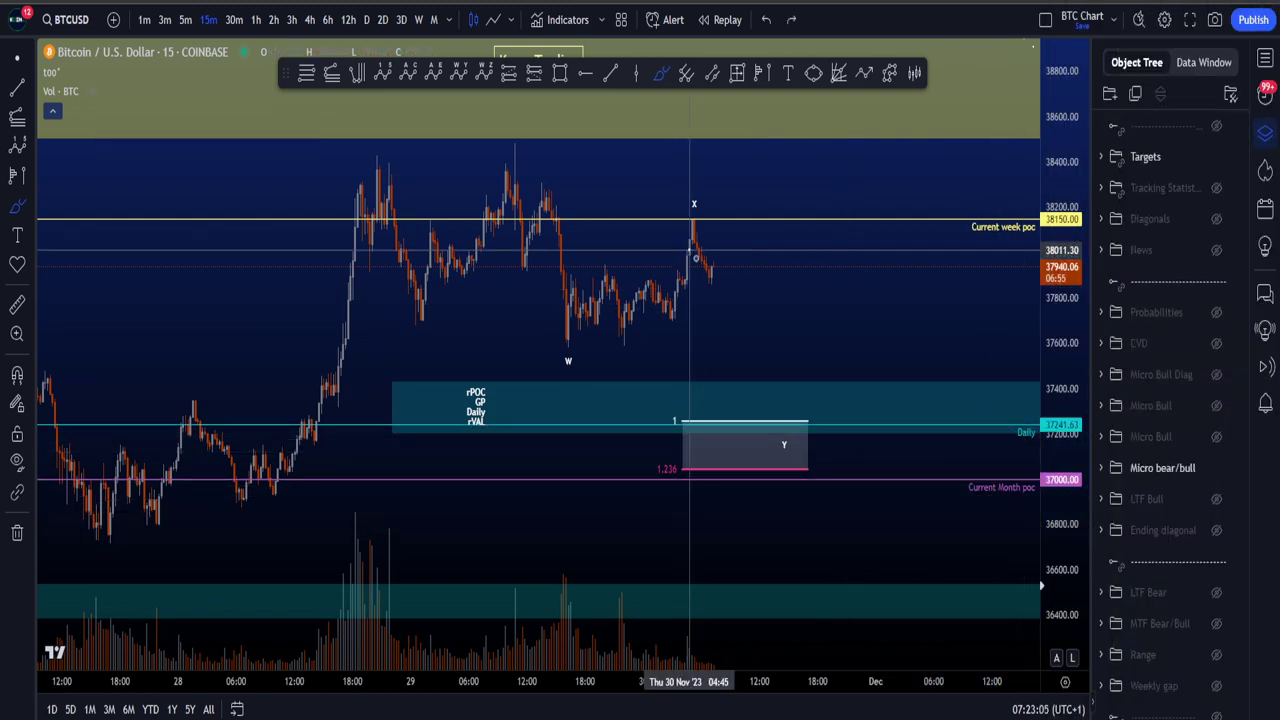
{"action": "mouse_move", "coordinate": [689, 250]}
{"action": "left_mouse_down"}
{"action": "mouse_move", "coordinate": [780, 434]}
{"action": "mouse_move", "coordinate": [751, 466]}
{"action": "mouse_move", "coordinate": [808, 482]}
{"action": "left_mouse_up"}
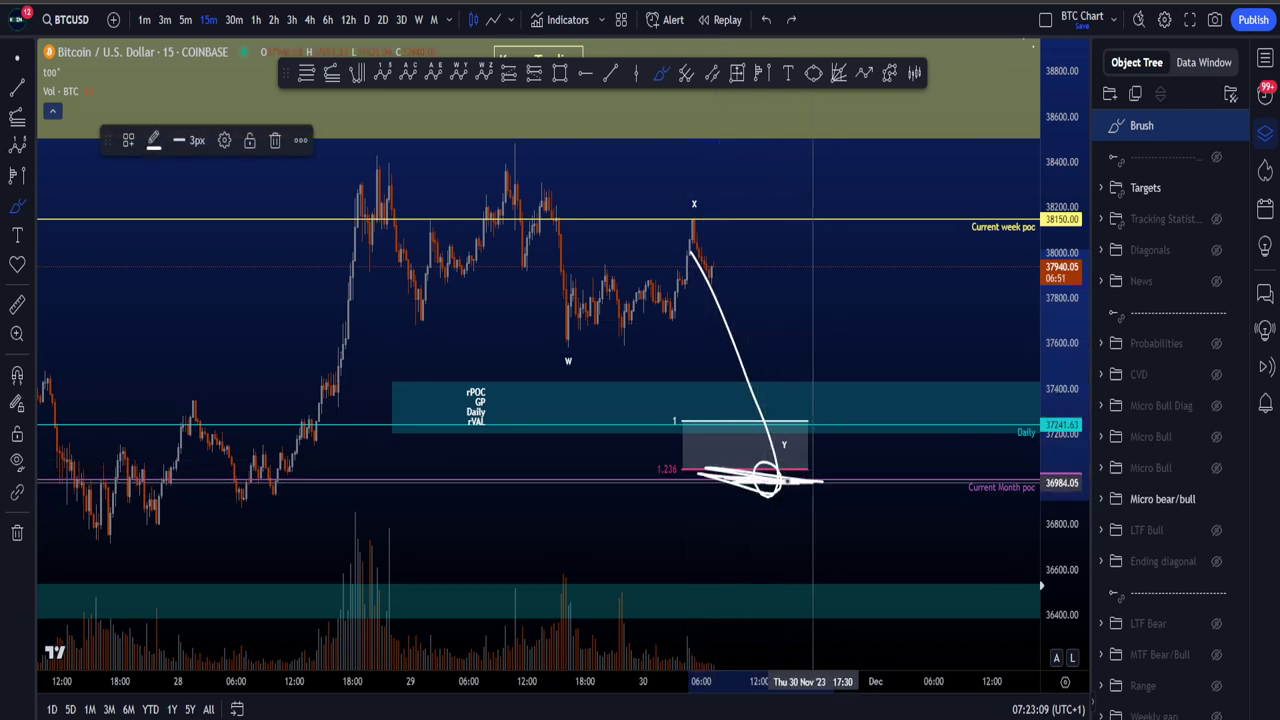
{"action": "key", "text": "ctrl+z"}
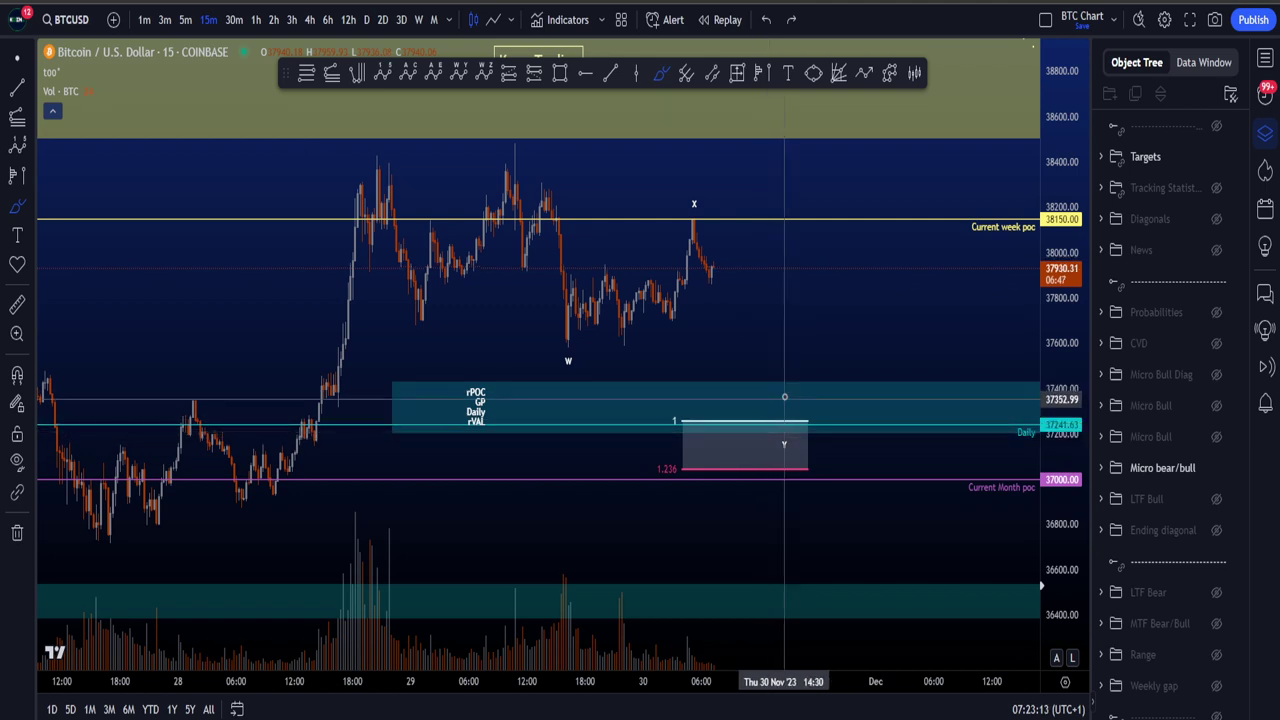
{"action": "mouse_move", "coordinate": [783, 392]}
{"action": "left_mouse_down"}
{"action": "mouse_move", "coordinate": [705, 390]}
{"action": "mouse_move", "coordinate": [722, 404]}
{"action": "left_mouse_up"}
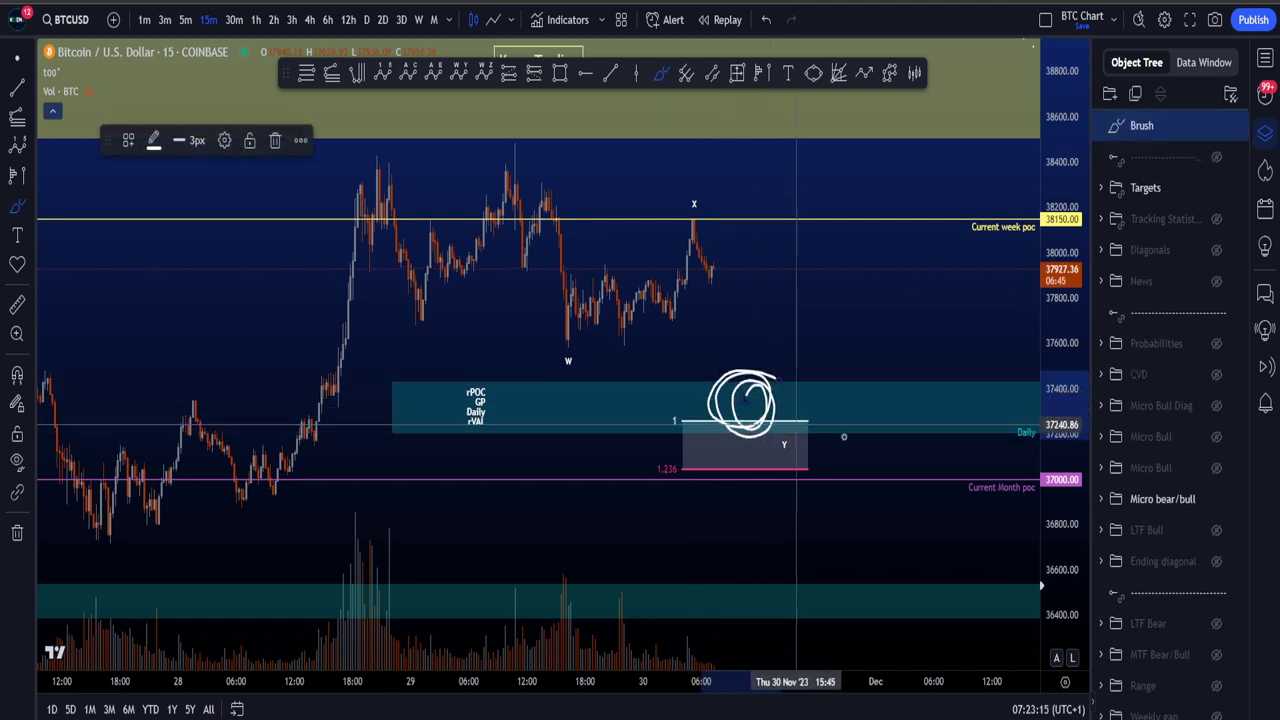
{"action": "key", "text": "ctrl+z"}
Step: Circle wave X at the Current week poc, mark the drop above W with the brush, and undo both marks
{"action": "left_click_drag", "start_coordinate": [1063, 463], "coordinate": [1063, 410]}
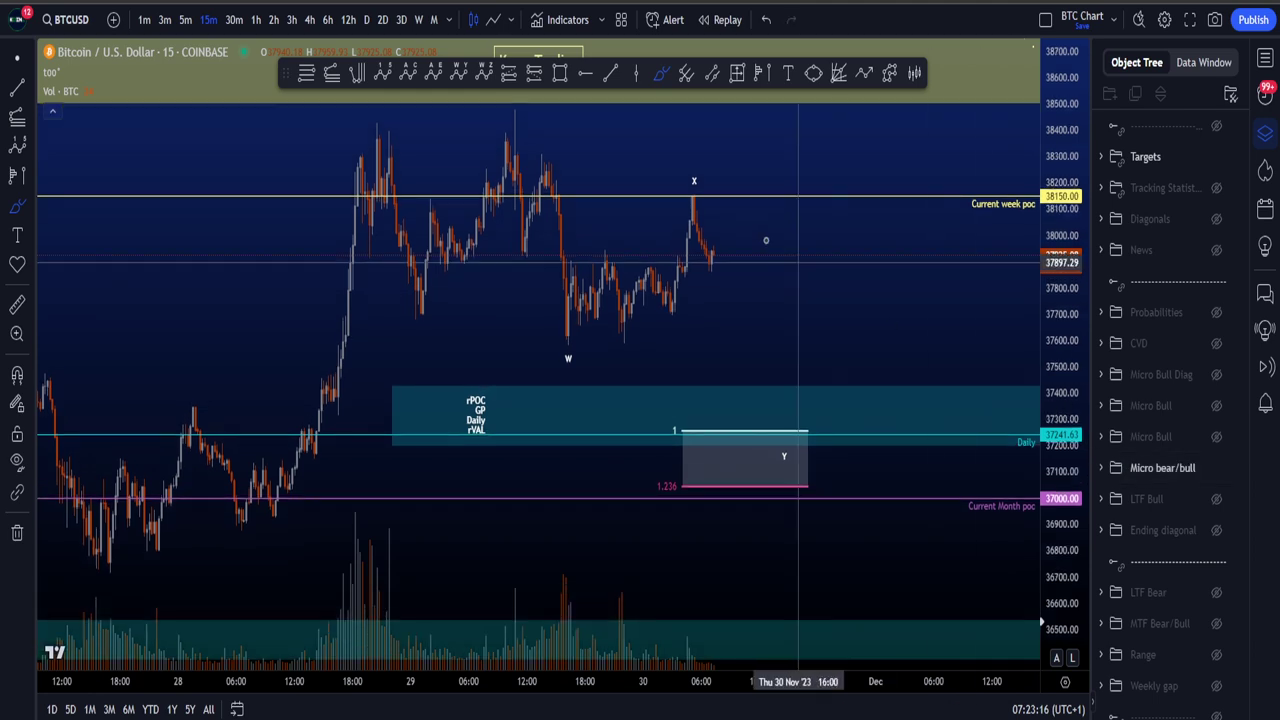
{"action": "scroll", "coordinate": [765, 240], "scroll_direction": "up", "scroll_amount": 1}
{"action": "left_click_drag", "start_coordinate": [669, 181], "coordinate": [707, 197]}
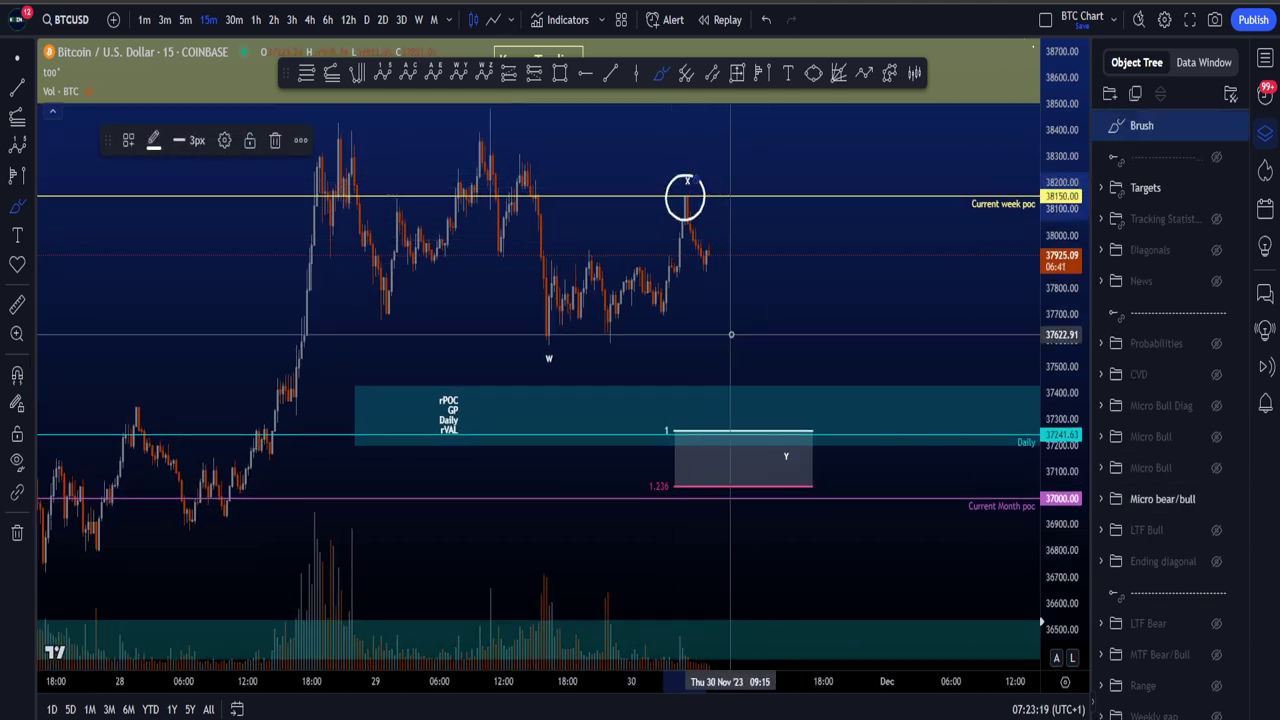
{"action": "key", "text": "ctrl+z"}
{"action": "mouse_move", "coordinate": [546, 224]}
{"action": "left_mouse_down"}
{"action": "mouse_move", "coordinate": [323, 246]}
{"action": "mouse_move", "coordinate": [440, 125]}
{"action": "mouse_move", "coordinate": [540, 225]}
{"action": "left_mouse_up"}
{"action": "key", "text": "ctrl+z"}
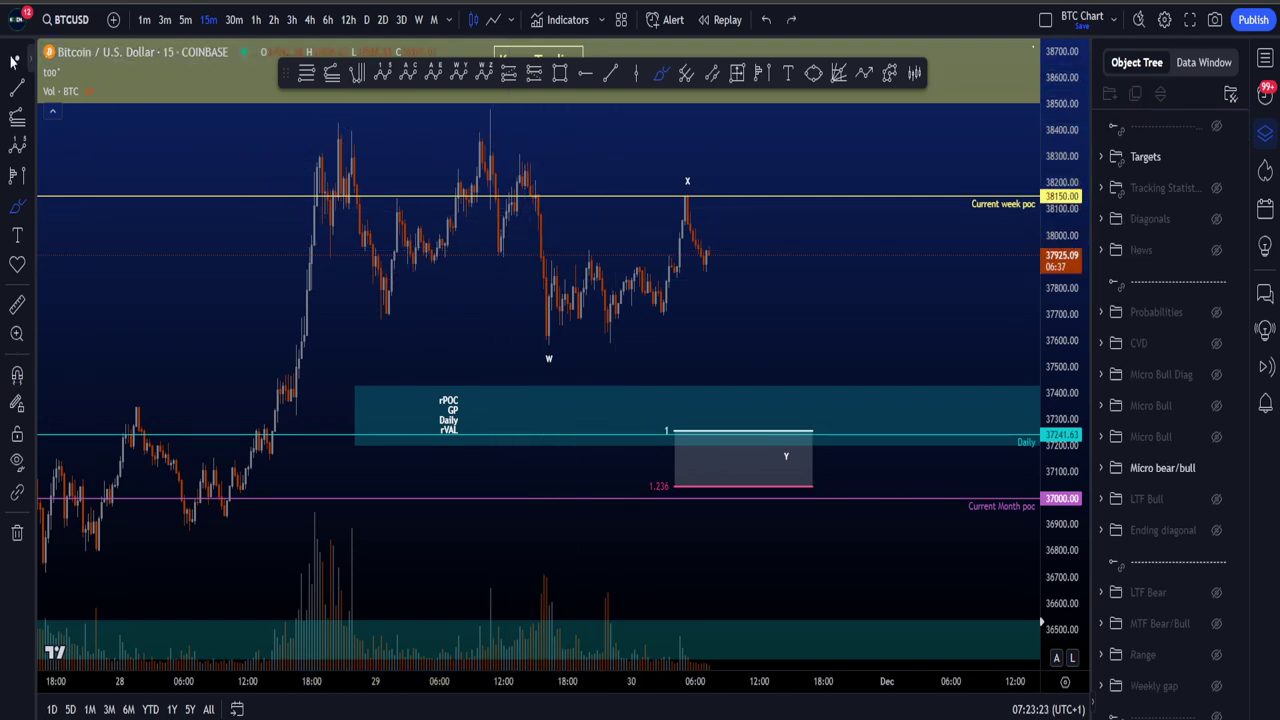
Step: Brush the rise from wave W to wave X on the 15m chart and undo the marking
{"action": "key", "text": "Escape"}
{"action": "left_click_drag", "start_coordinate": [906, 319], "coordinate": [954, 432]}
{"action": "left_click_drag", "start_coordinate": [1047, 416], "coordinate": [1047, 302]}
{"action": "scroll", "coordinate": [960, 275], "scroll_direction": "up", "scroll_amount": 4}
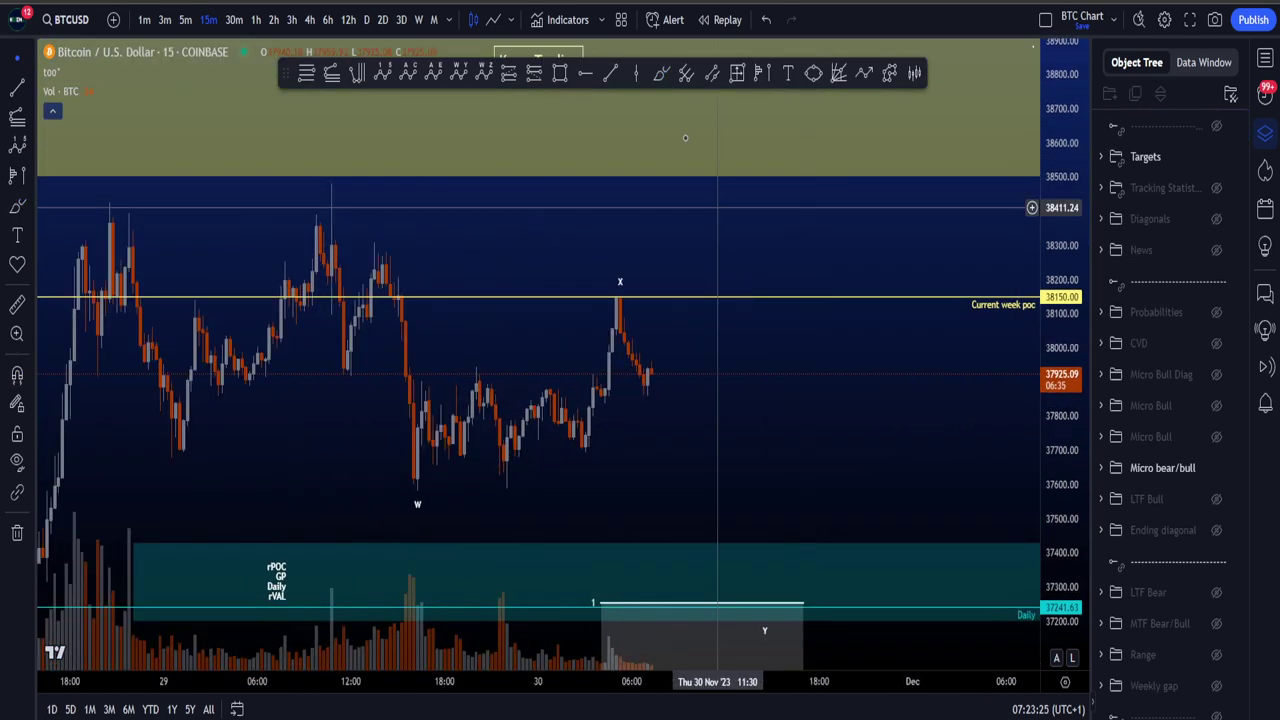
{"action": "mouse_move", "coordinate": [440, 467]}
{"action": "left_mouse_down"}
{"action": "mouse_move", "coordinate": [600, 429]}
{"action": "mouse_move", "coordinate": [632, 314]}
{"action": "left_mouse_up"}
{"action": "key", "text": "ctrl+z"}
{"action": "key", "text": "ctrl+z"}
Step: Mark the wave X peak at the Current week poc with the brush and remove the mark
{"action": "left_click_drag", "start_coordinate": [1046, 533], "coordinate": [1046, 287]}
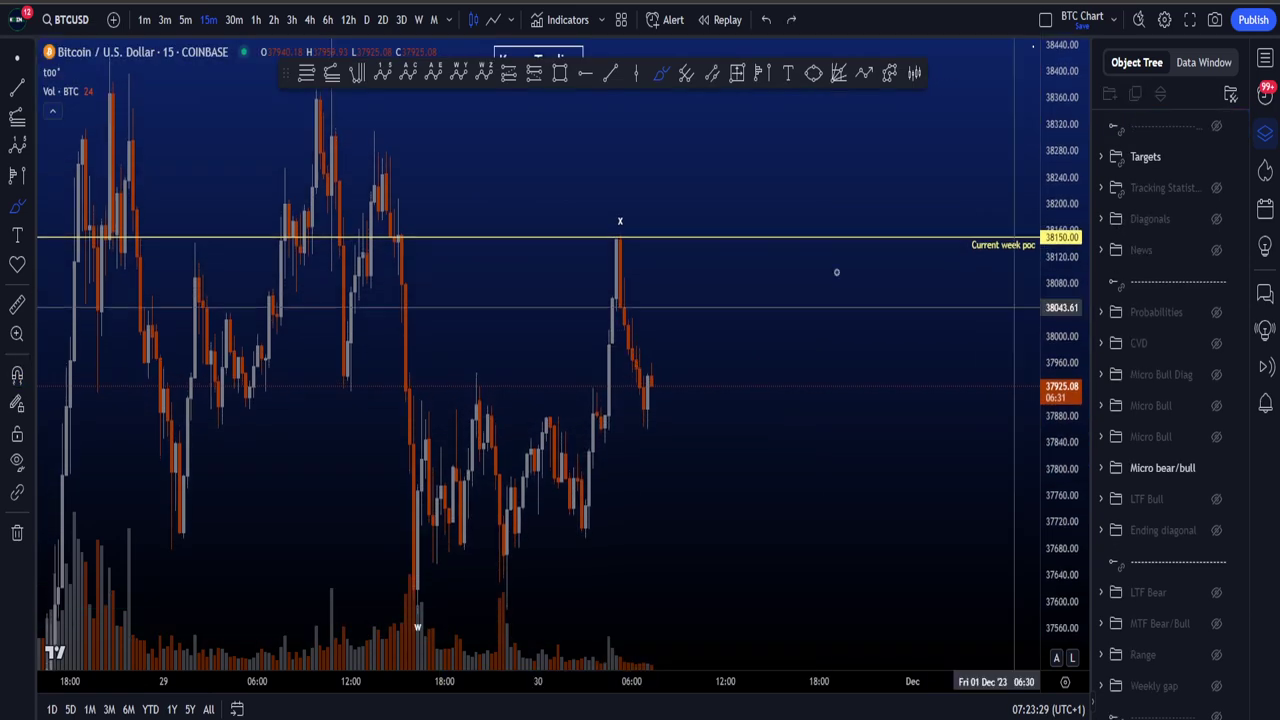
{"action": "left_click_drag", "start_coordinate": [634, 214], "coordinate": [632, 211]}
{"action": "key", "text": "Delete"}
{"action": "left_click_drag", "start_coordinate": [1062, 264], "coordinate": [1076, 540]}
{"action": "scroll", "coordinate": [886, 440], "scroll_direction": "down", "scroll_amount": 2}
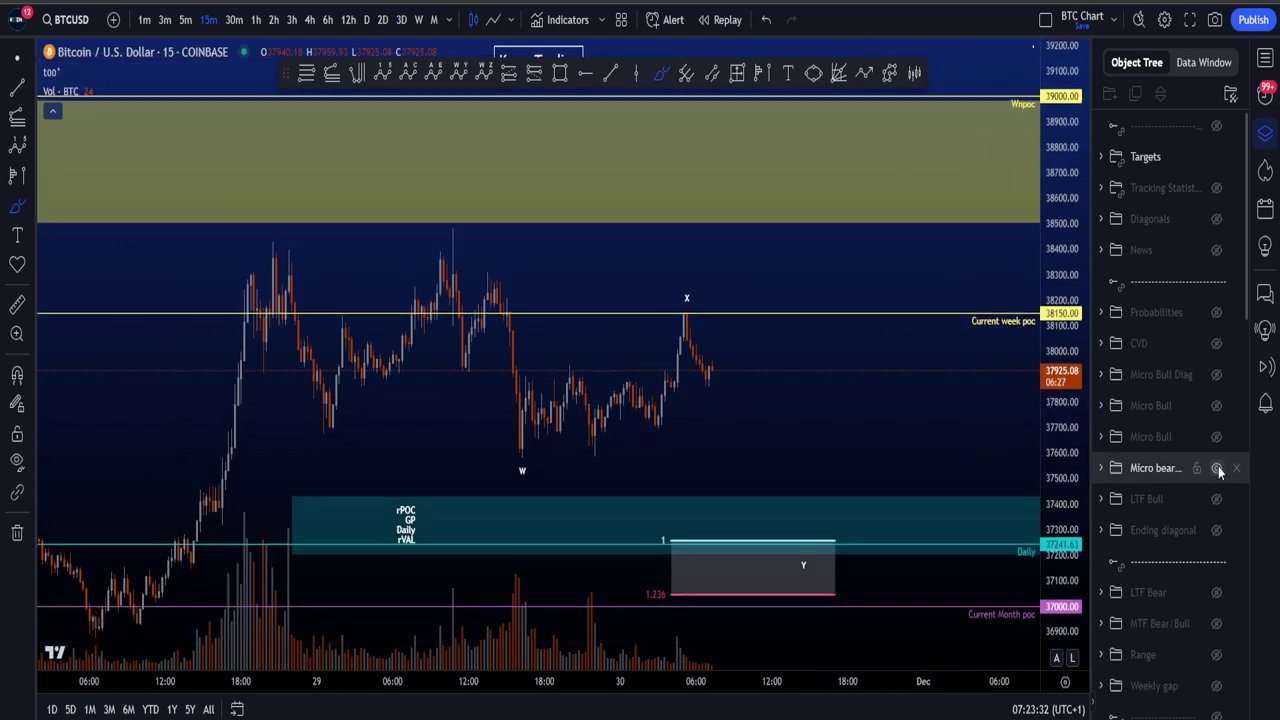
Step: Brush the space between price and the Y box, loop around the swings from the high to X, and undo the marks
{"action": "mouse_move", "coordinate": [746, 455]}
{"action": "left_mouse_down"}
{"action": "mouse_move", "coordinate": [771, 546]}
{"action": "mouse_move", "coordinate": [829, 460]}
{"action": "mouse_move", "coordinate": [848, 495]}
{"action": "left_mouse_up"}
{"action": "key", "text": "ctrl+z"}
{"action": "key", "text": "ctrl+z"}
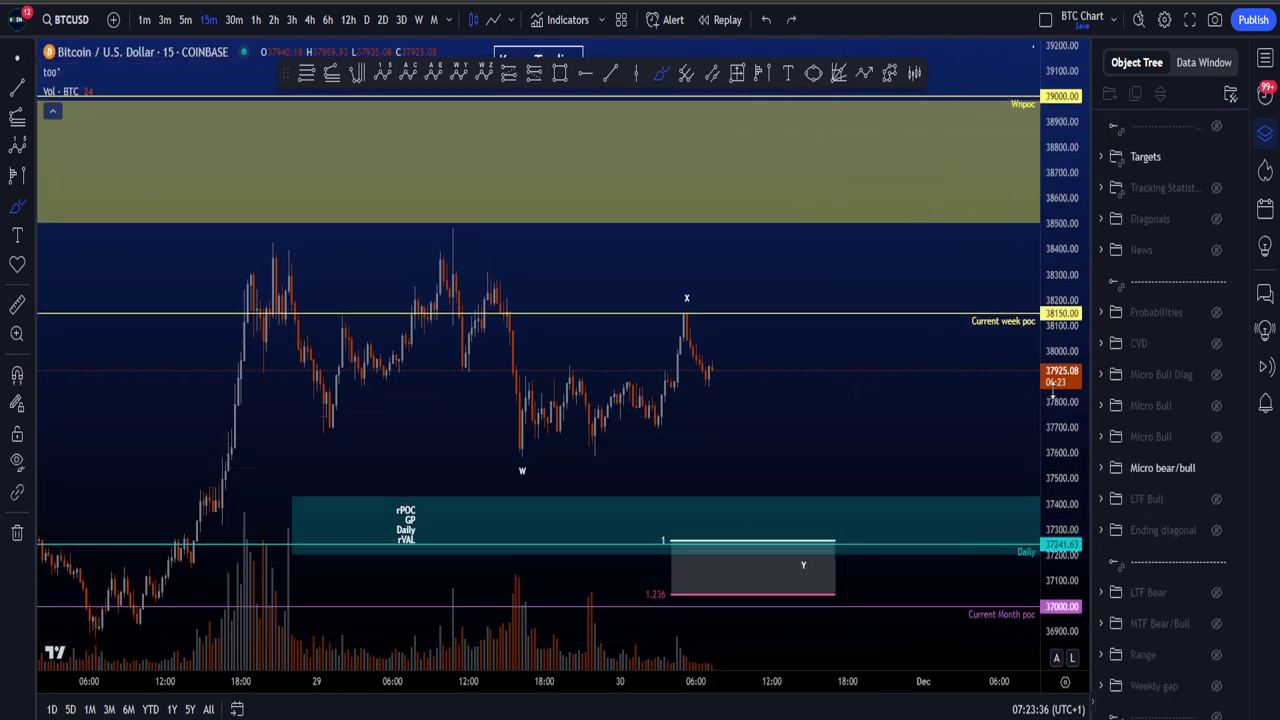
{"action": "left_click_drag", "start_coordinate": [1052, 390], "coordinate": [1052, 463]}
{"action": "scroll", "coordinate": [880, 434], "scroll_direction": "down", "scroll_amount": 2}
{"action": "mouse_move", "coordinate": [550, 255]}
{"action": "left_mouse_down"}
{"action": "mouse_move", "coordinate": [760, 349]}
{"action": "mouse_move", "coordinate": [479, 383]}
{"action": "left_mouse_up"}
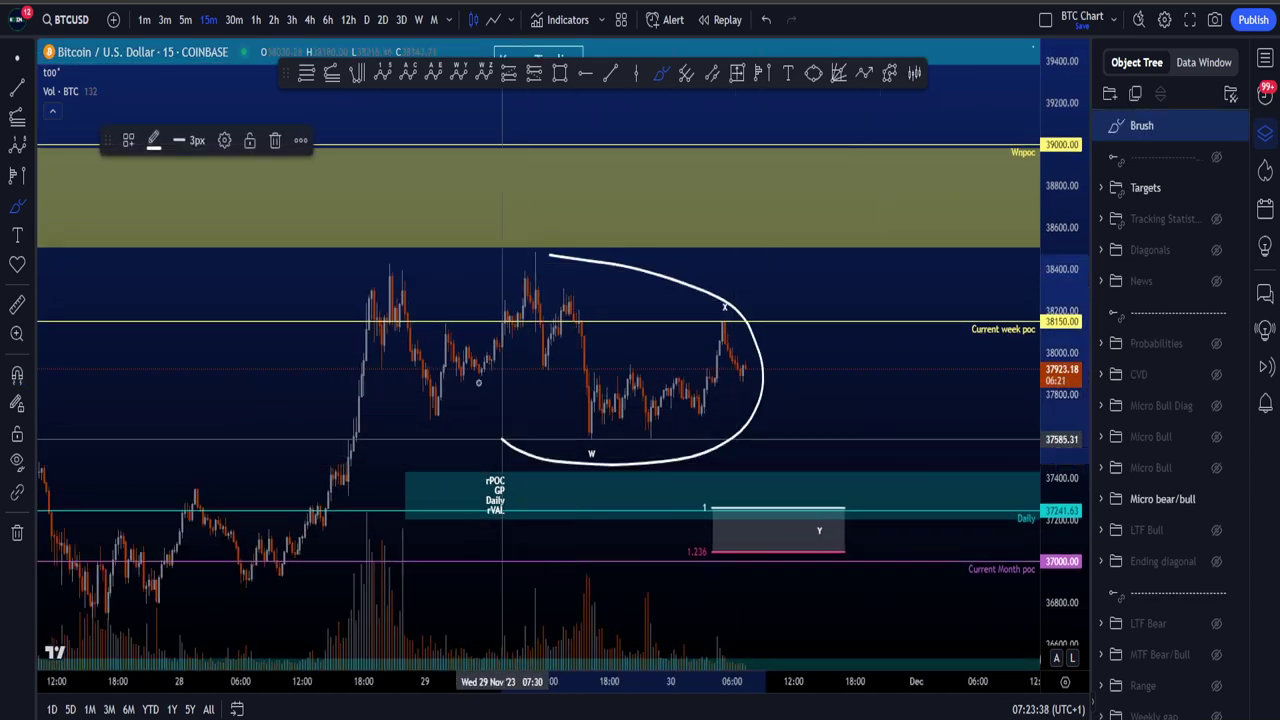
{"action": "key", "text": "ctrl+z"}
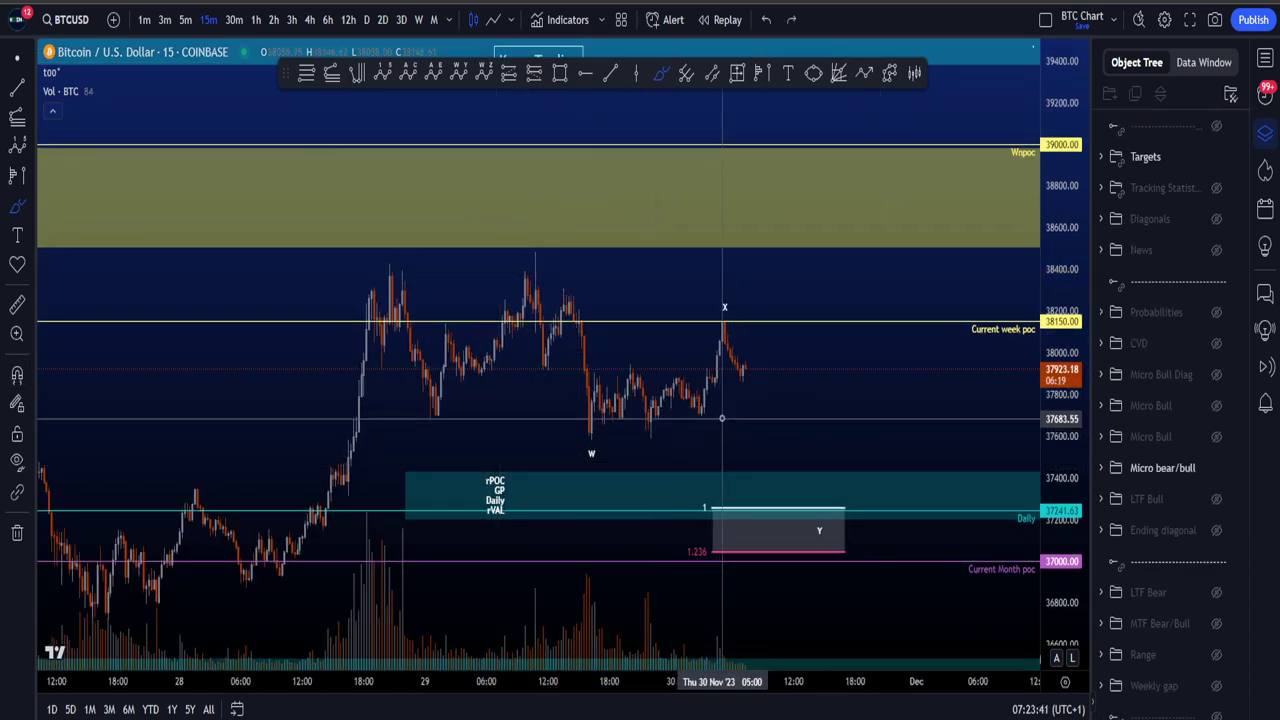
Step: Brush the drop from the high into W and the rise from W to X, undoing each stroke
{"action": "mouse_move", "coordinate": [527, 256]}
{"action": "left_mouse_down"}
{"action": "mouse_move", "coordinate": [555, 305]}
{"action": "mouse_move", "coordinate": [586, 432]}
{"action": "mouse_move", "coordinate": [640, 477]}
{"action": "left_mouse_up"}
{"action": "key", "text": "ctrl+z"}
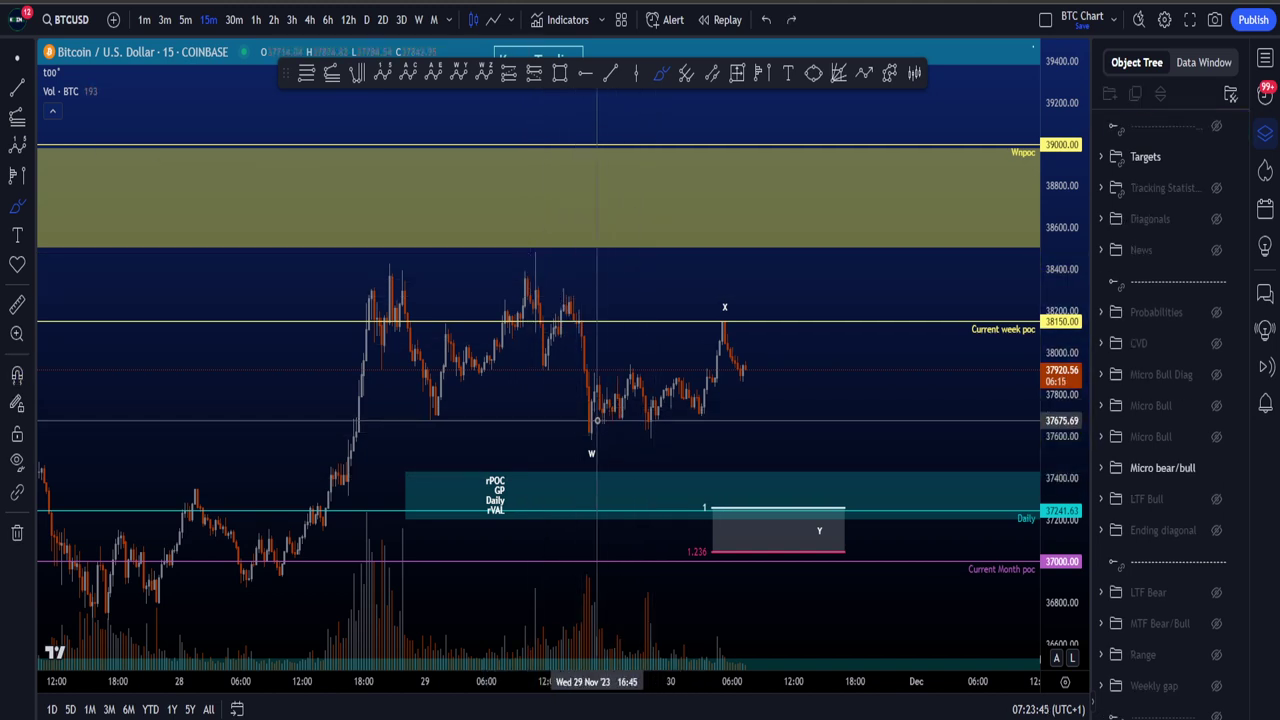
{"action": "left_click_drag", "start_coordinate": [627, 398], "coordinate": [716, 338]}
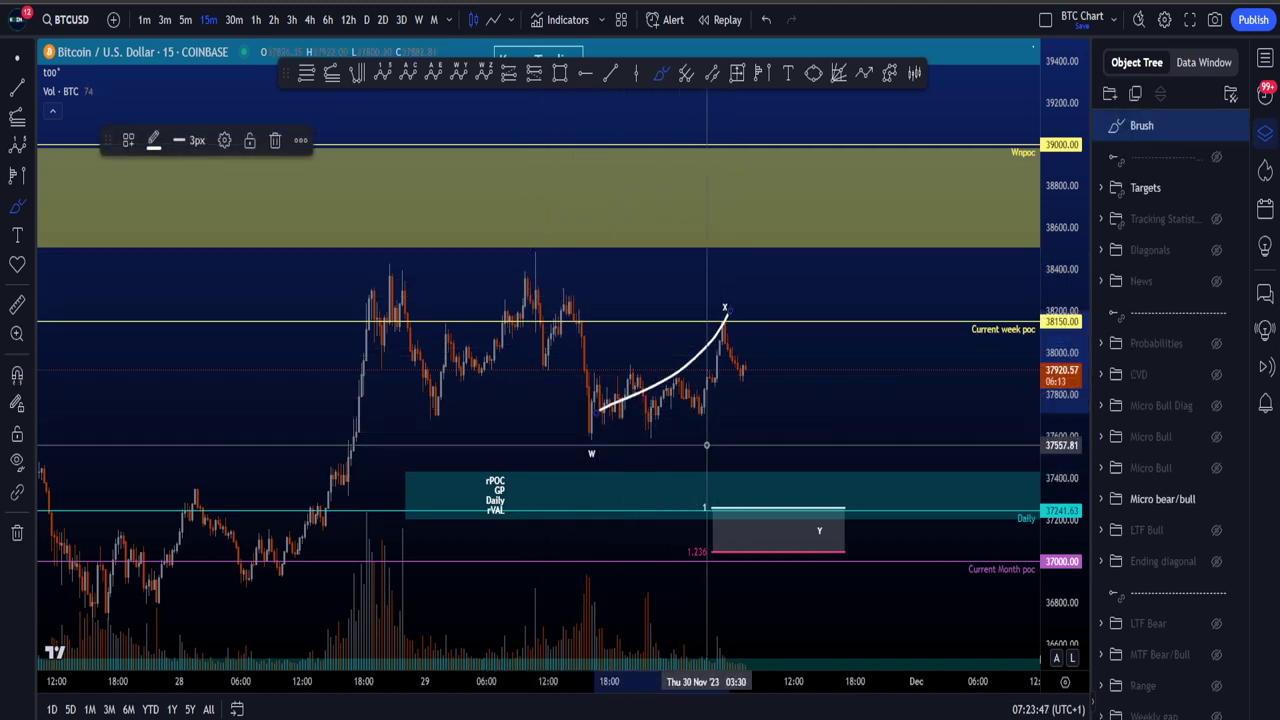
{"action": "key", "text": "ctrl+z"}
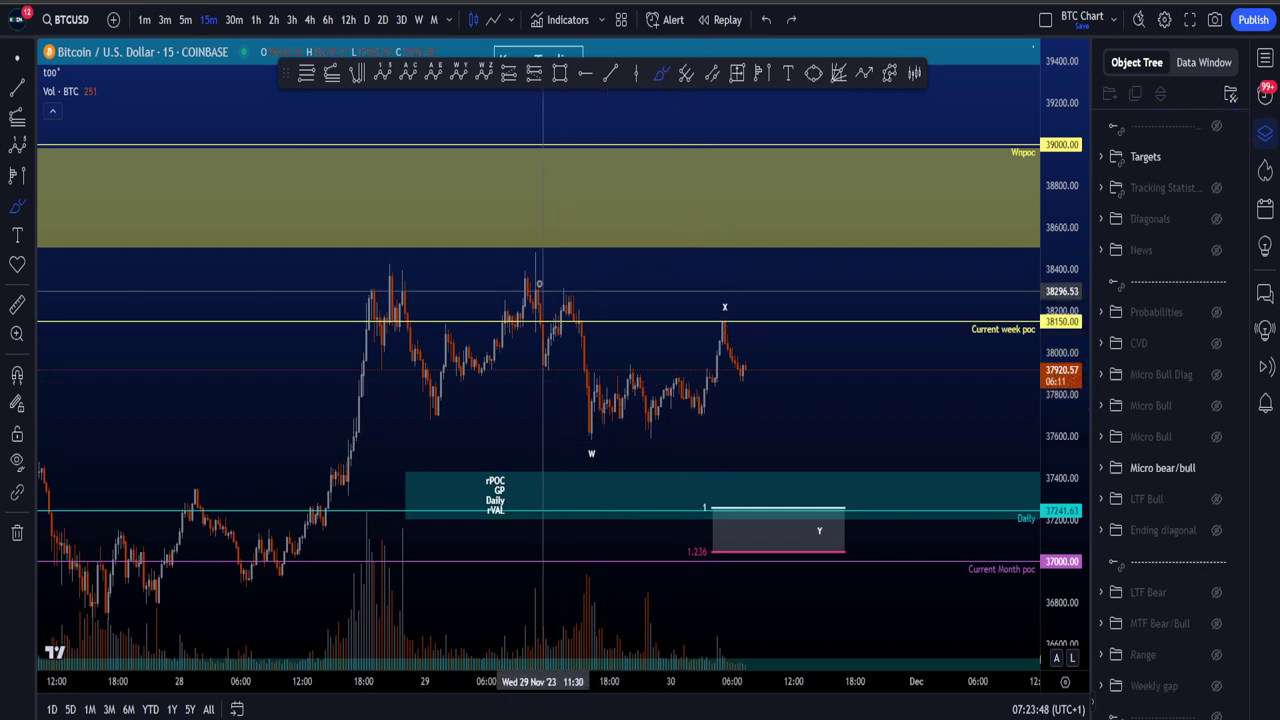
Step: Brush from the high down to the Y box and from X back across the range, and undo both strokes
{"action": "mouse_move", "coordinate": [530, 256]}
{"action": "left_mouse_down"}
{"action": "mouse_move", "coordinate": [527, 290]}
{"action": "mouse_move", "coordinate": [743, 386]}
{"action": "mouse_move", "coordinate": [770, 512]}
{"action": "left_mouse_up"}
{"action": "mouse_move", "coordinate": [725, 322]}
{"action": "left_mouse_down"}
{"action": "mouse_move", "coordinate": [528, 350]}
{"action": "mouse_move", "coordinate": [525, 332]}
{"action": "left_mouse_up"}
{"action": "key", "text": "ctrl+z"}
{"action": "key", "text": "ctrl+z"}
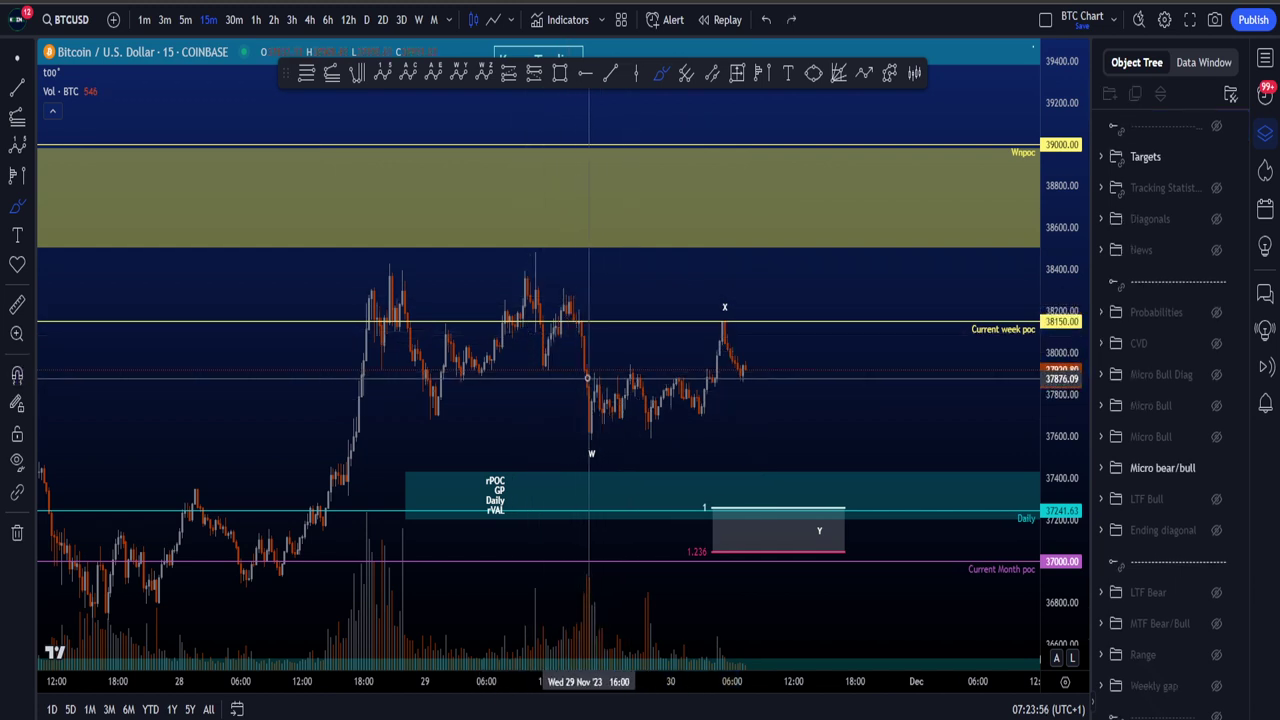
Step: Sketch a zigzag from the high through W, X and Y toward 37000 with two falling channel lines, and undo all three strokes
{"action": "mouse_move", "coordinate": [536, 255]}
{"action": "left_mouse_down"}
{"action": "mouse_move", "coordinate": [592, 428]}
{"action": "mouse_move", "coordinate": [725, 322]}
{"action": "mouse_move", "coordinate": [800, 515]}
{"action": "mouse_move", "coordinate": [897, 403]}
{"action": "mouse_move", "coordinate": [955, 551]}
{"action": "left_mouse_up"}
{"action": "left_click_drag", "start_coordinate": [663, 291], "coordinate": [1003, 450]}
{"action": "left_click_drag", "start_coordinate": [567, 437], "coordinate": [982, 573]}
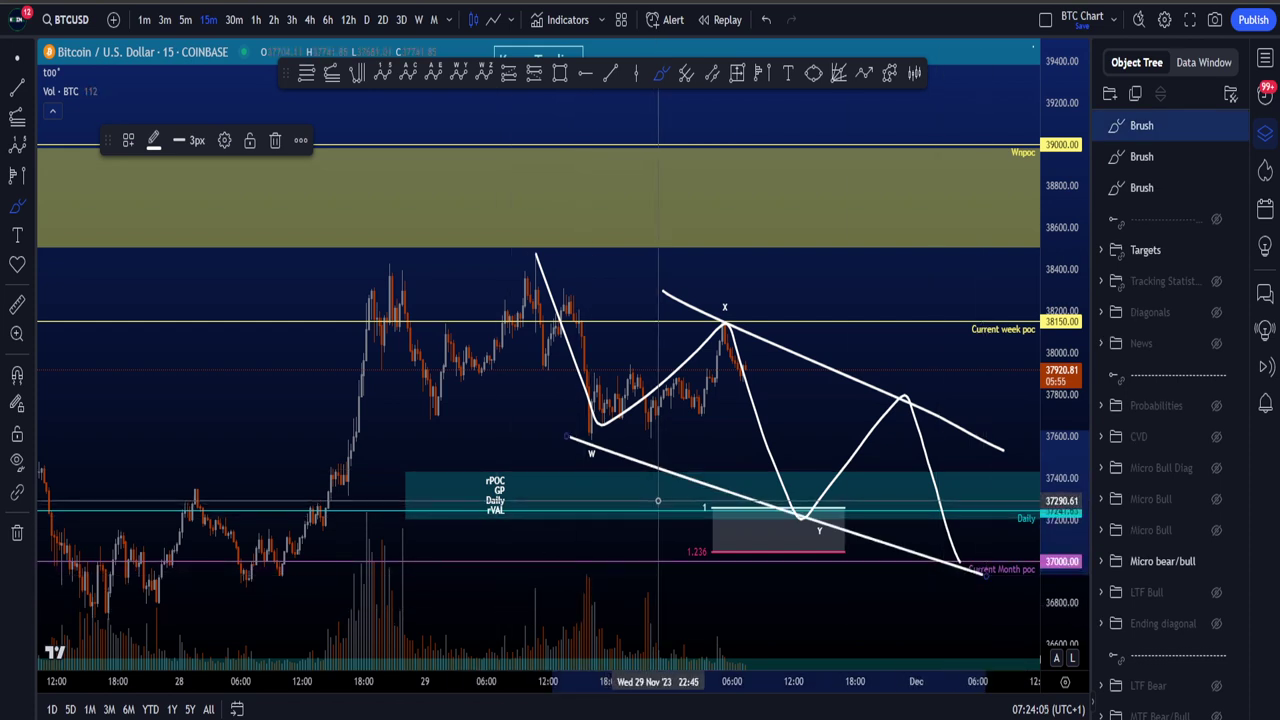
{"action": "key", "text": "ctrl+z"}
{"action": "key", "text": "ctrl+z"}
{"action": "key", "text": "ctrl+z"}
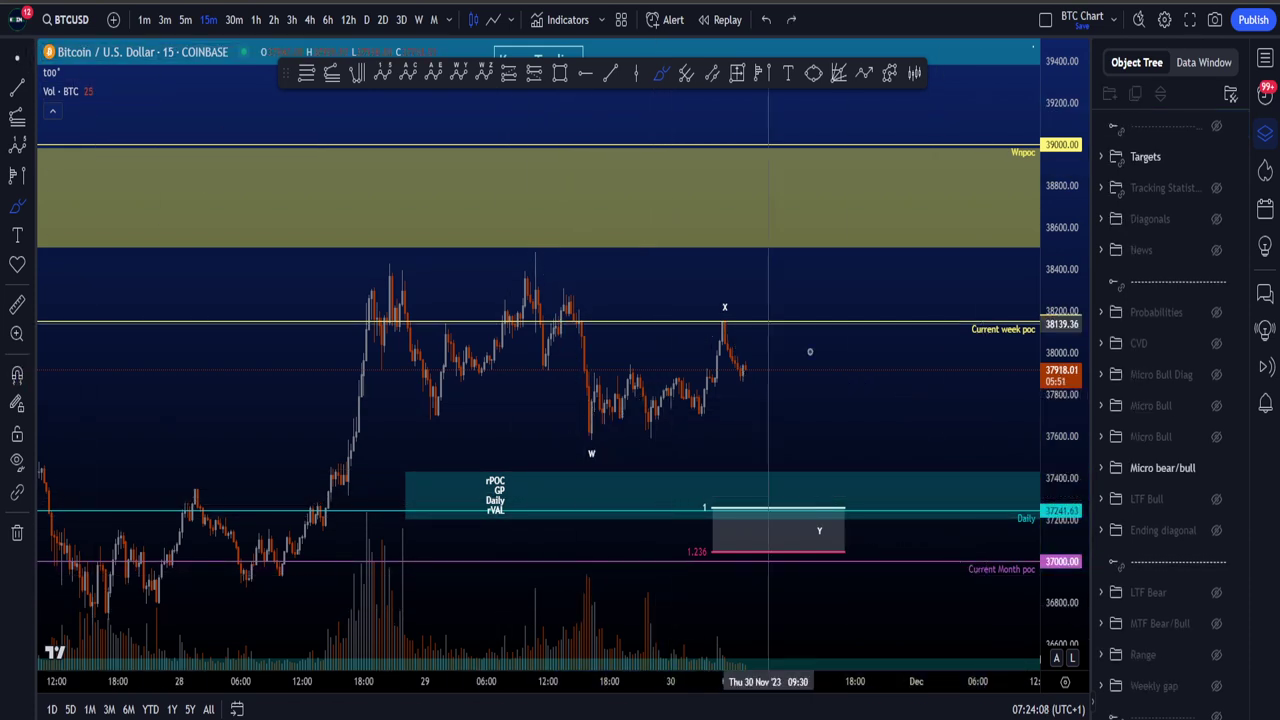
Step: Hide the Micro bear/bull and HTF npocs drawing groups
{"action": "scroll", "coordinate": [810, 351], "scroll_direction": "down", "scroll_amount": 4}
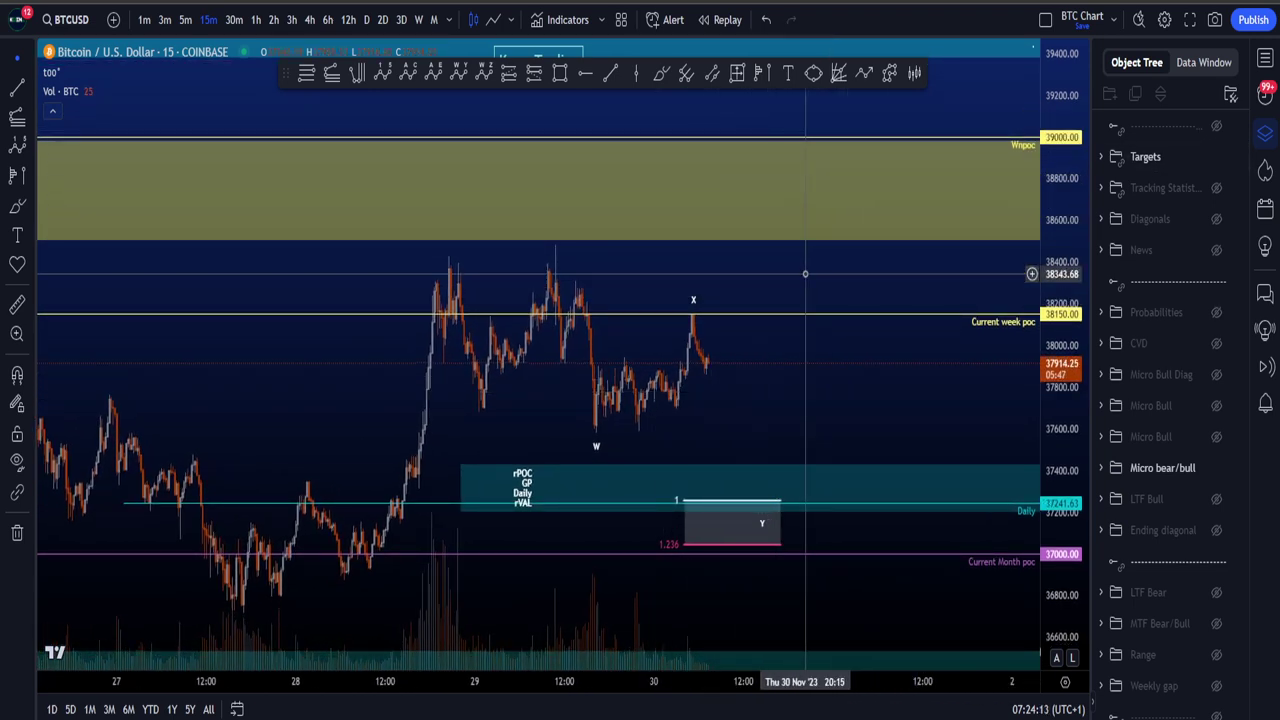
{"action": "left_click_drag", "start_coordinate": [803, 271], "coordinate": [786, 252]}
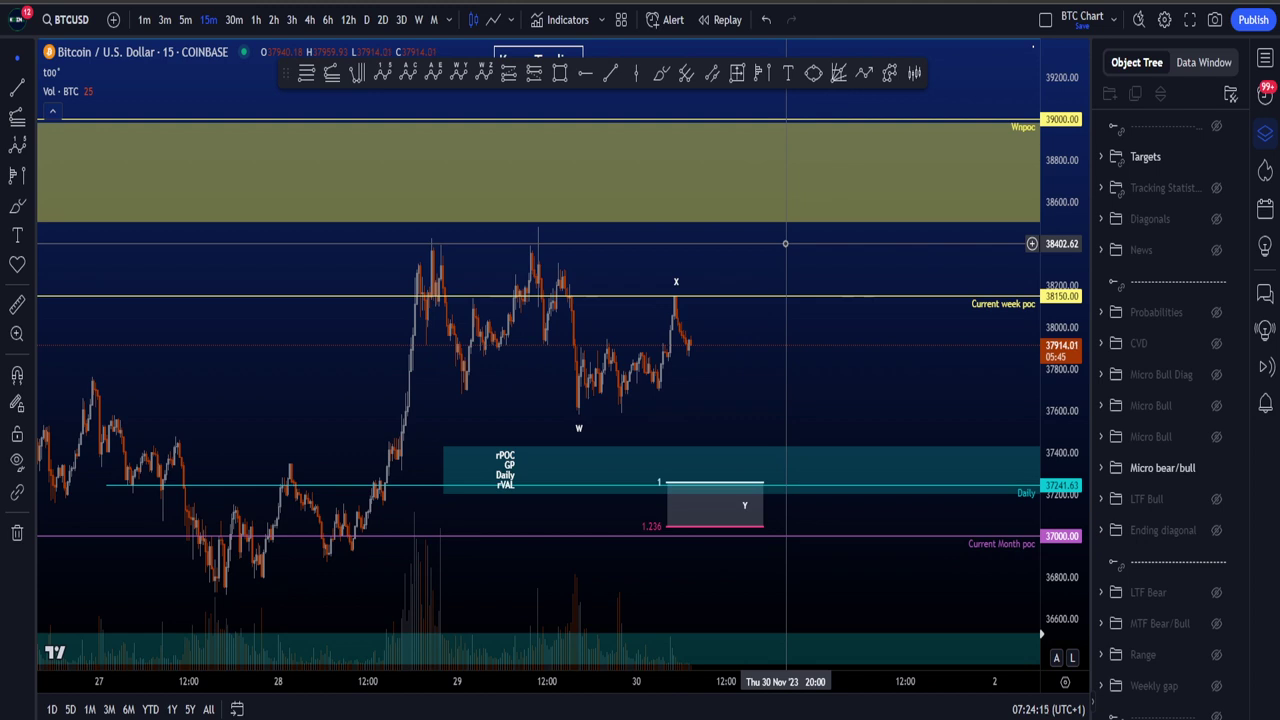
{"action": "left_click", "coordinate": [1217, 469]}
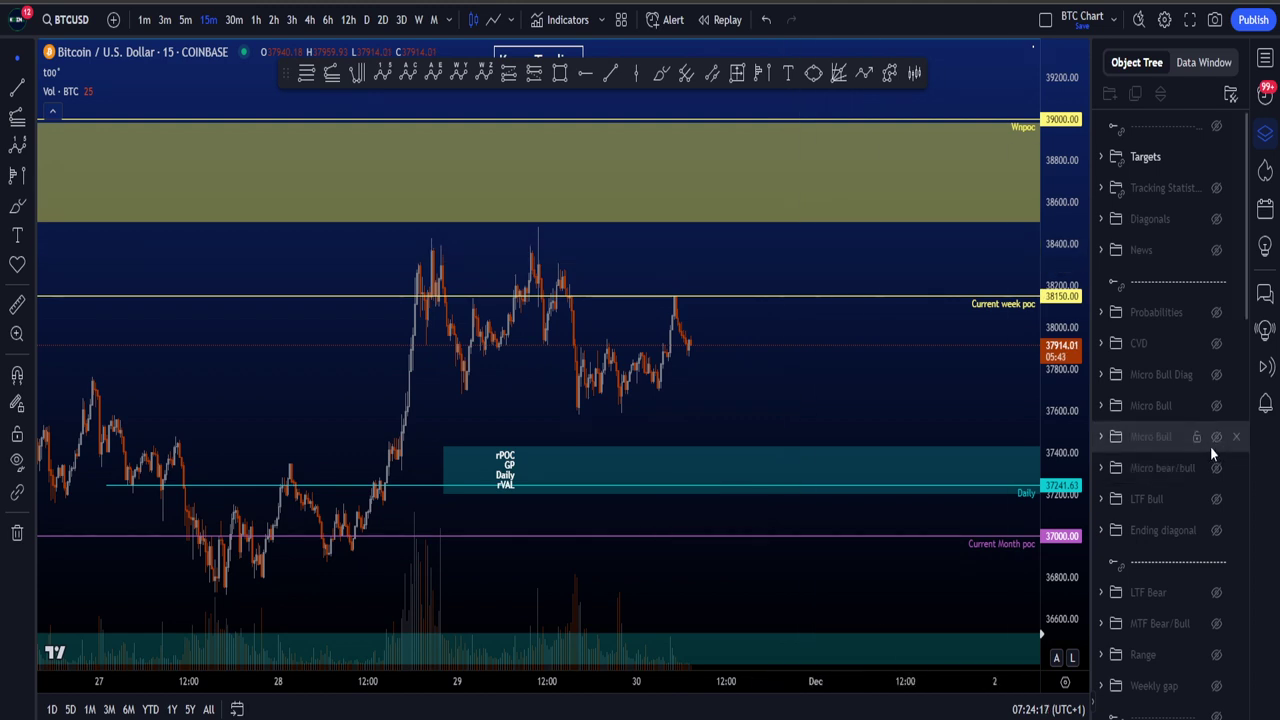
{"action": "scroll", "coordinate": [1185, 466], "scroll_direction": "down", "scroll_amount": 5}
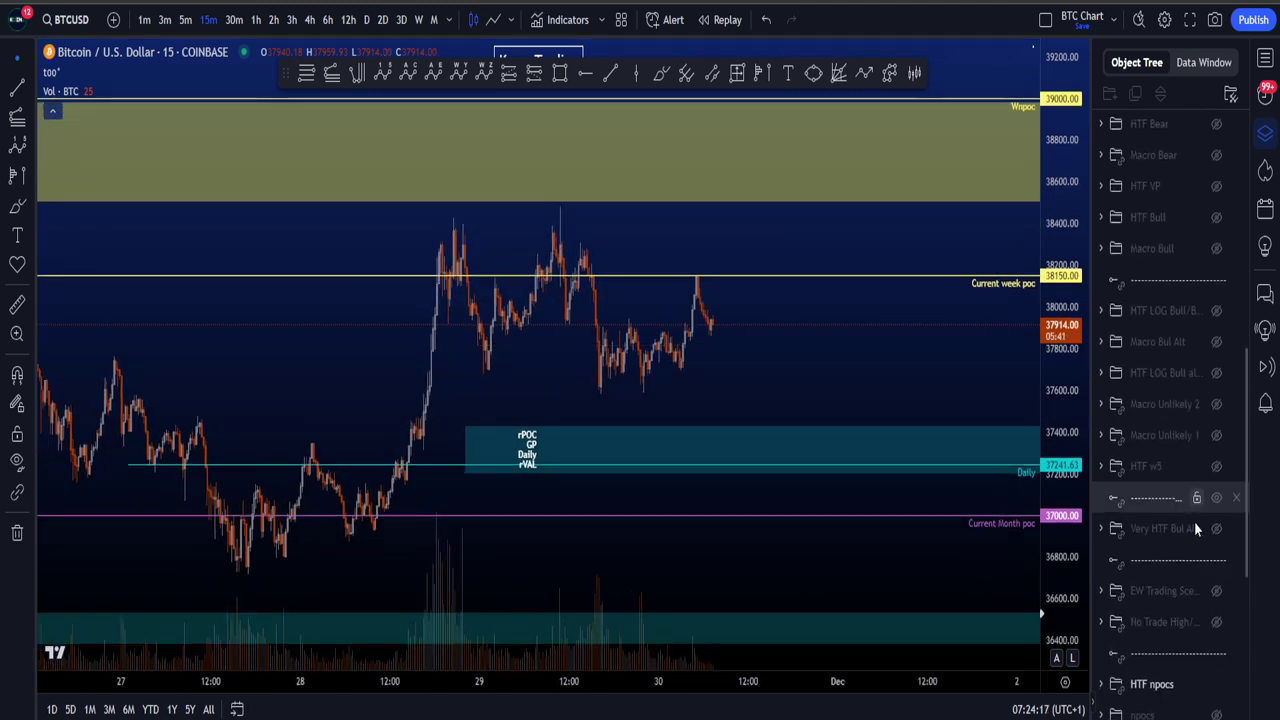
{"action": "left_click", "coordinate": [1219, 688]}
{"action": "left_click", "coordinate": [1218, 688]}
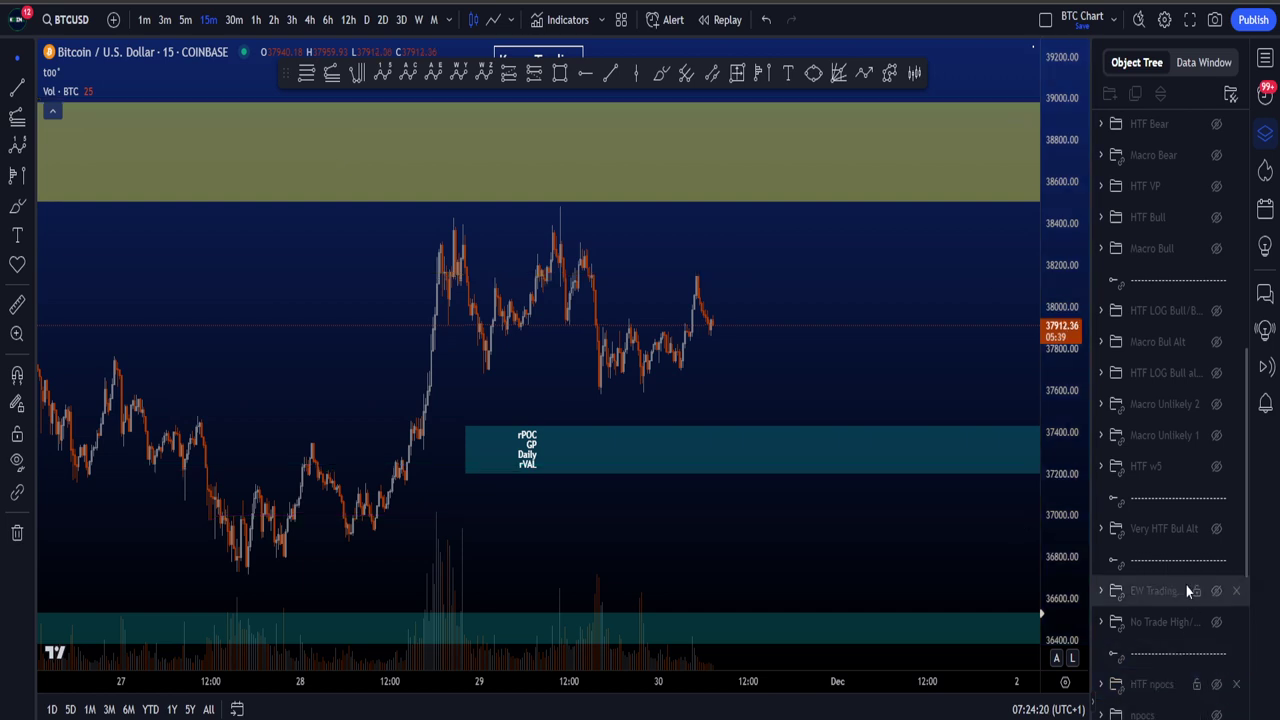
Step: Show the Micro Bull drawing group directly above Micro bear/bull
{"action": "scroll", "coordinate": [1186, 585], "scroll_direction": "up", "scroll_amount": 10}
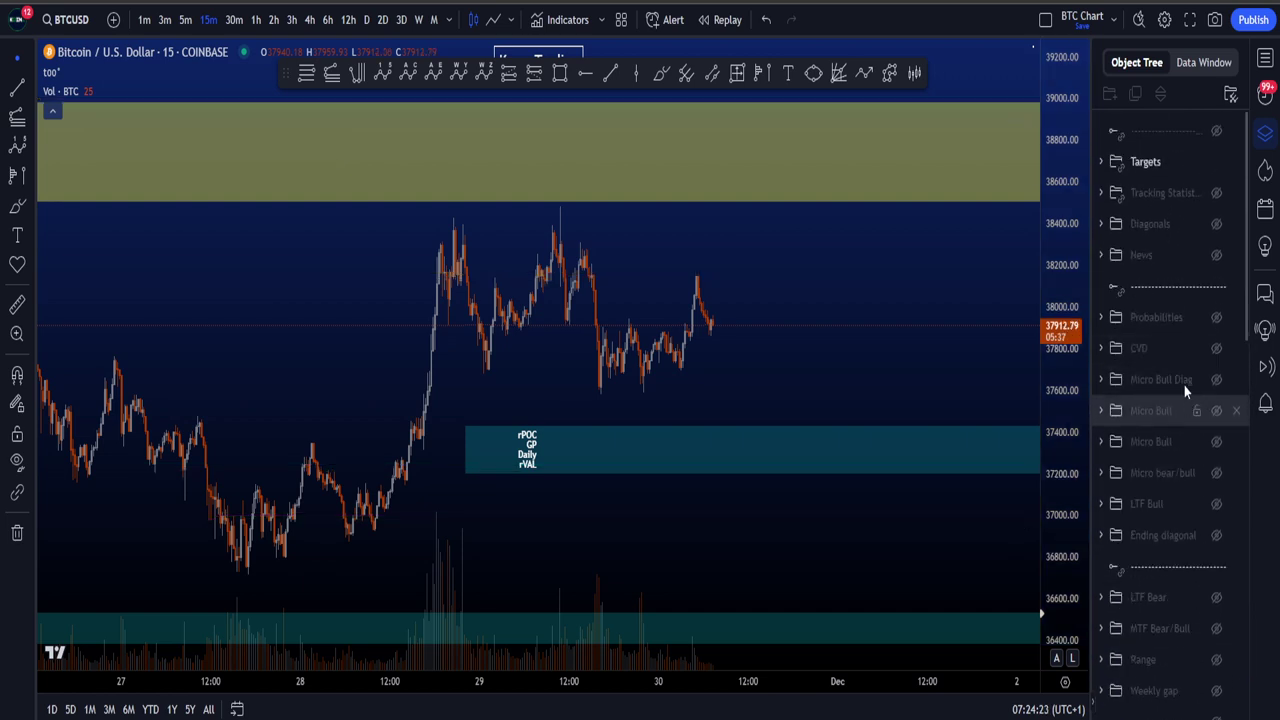
{"action": "left_click", "coordinate": [1218, 442]}
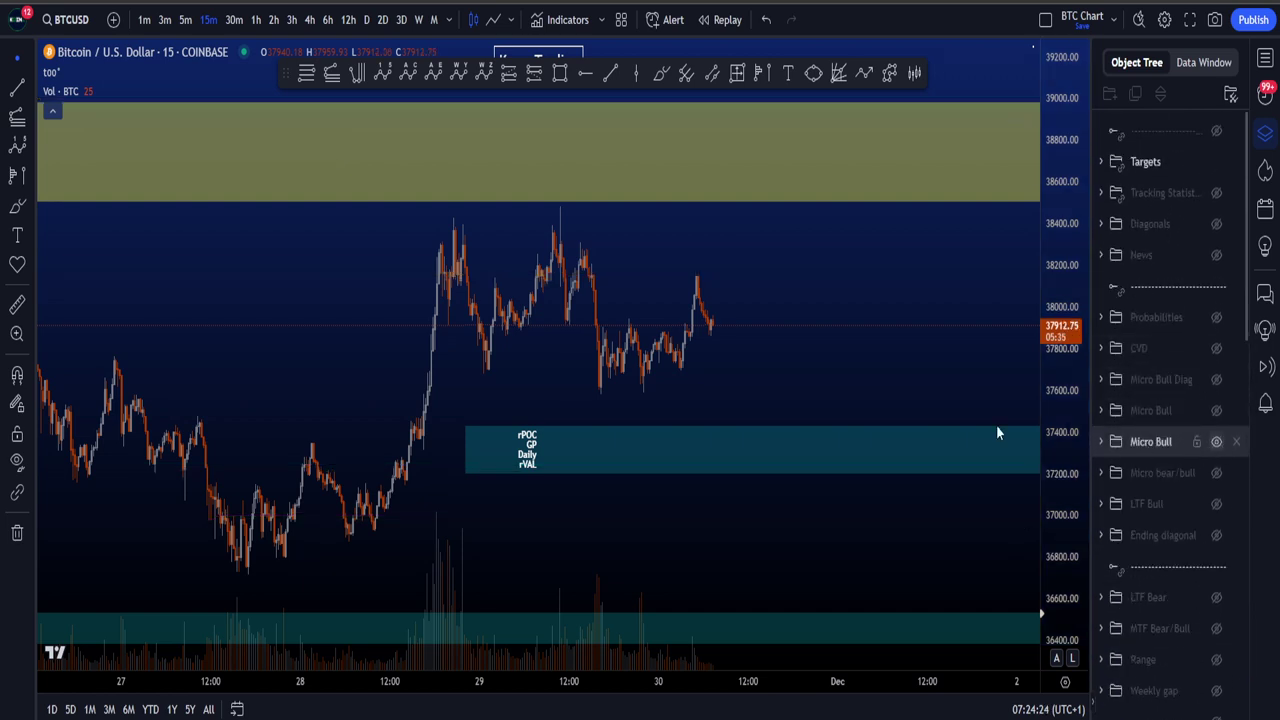
{"action": "scroll", "coordinate": [840, 381], "scroll_direction": "up", "scroll_amount": 2}
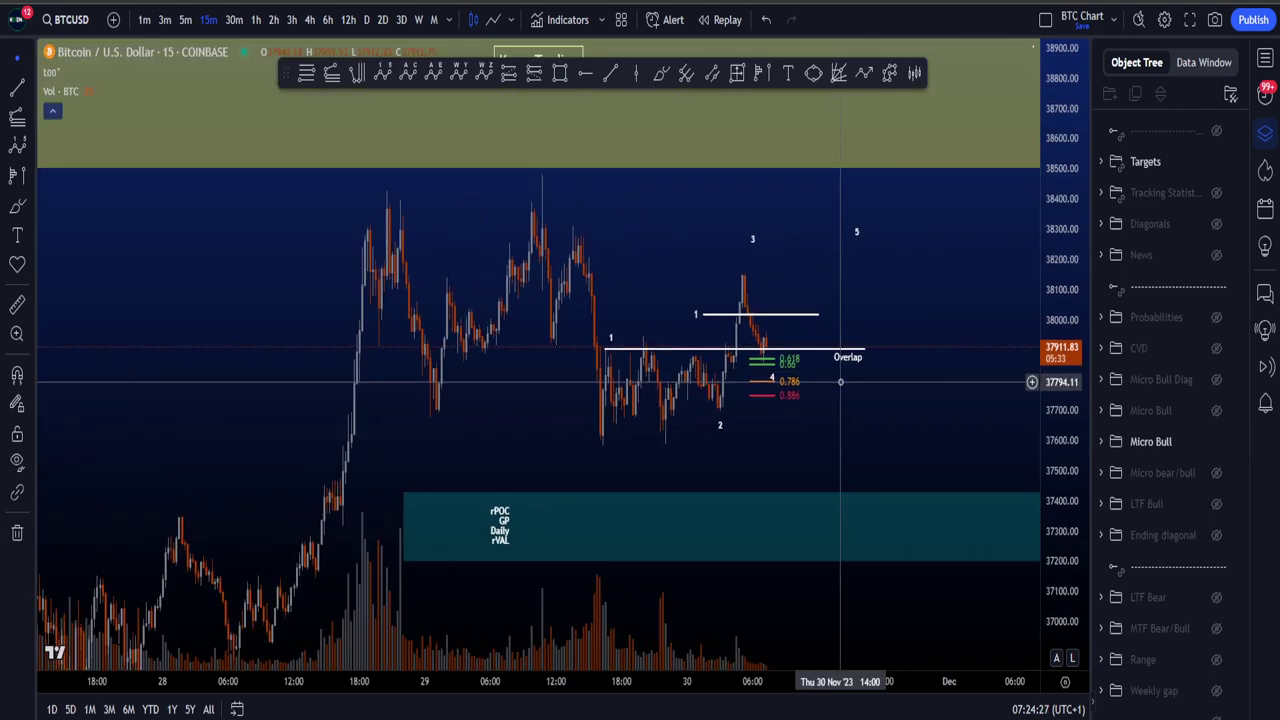
Step: Trace the 1-2-3-4-5 wave path from the 29 November low up to wave 5 and undo the stroke
{"action": "left_click_drag", "start_coordinate": [1049, 466], "coordinate": [1047, 341]}
{"action": "scroll", "coordinate": [843, 386], "scroll_direction": "up", "scroll_amount": 4}
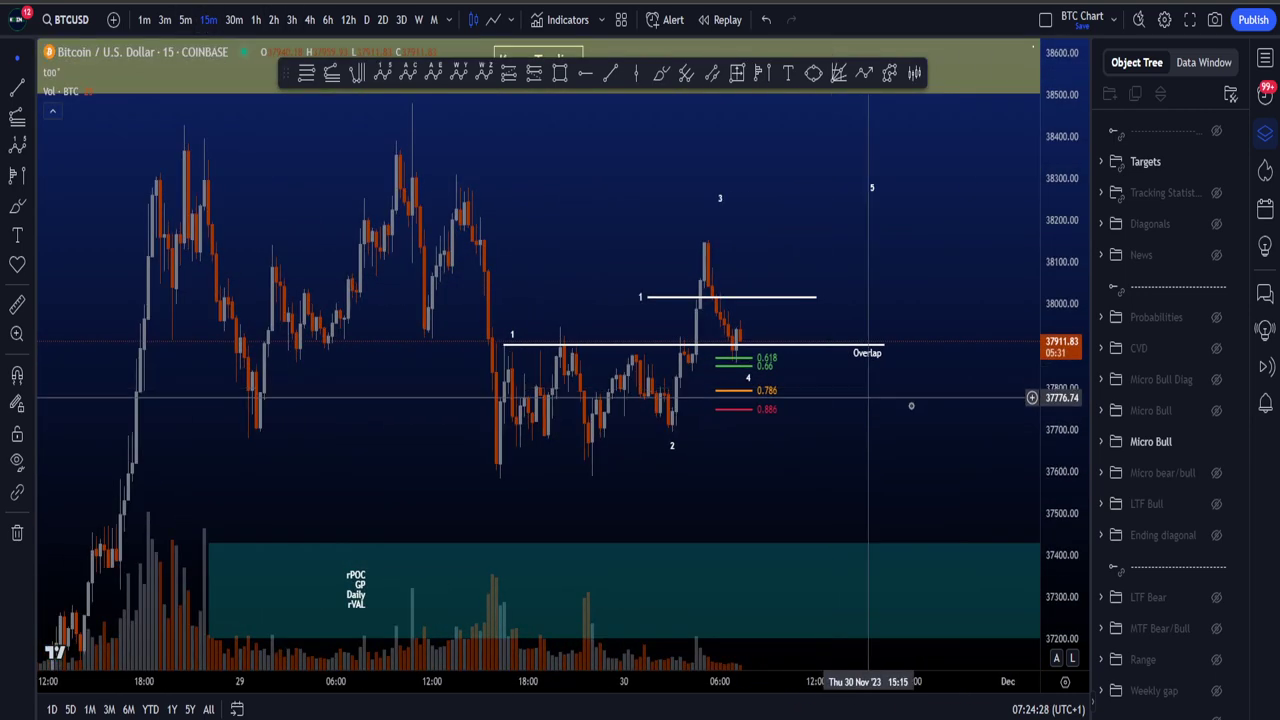
{"action": "left_click_drag", "start_coordinate": [951, 442], "coordinate": [909, 447]}
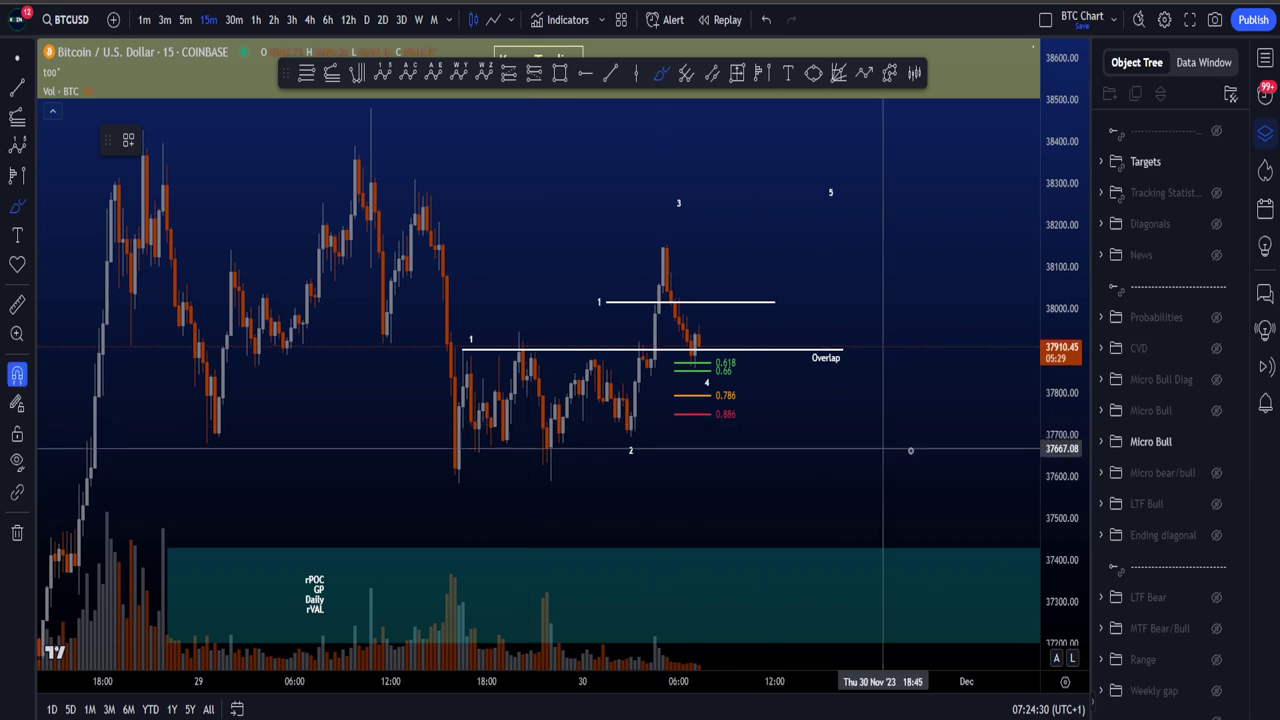
{"action": "scroll", "coordinate": [362, 455], "scroll_direction": "up", "scroll_amount": 2}
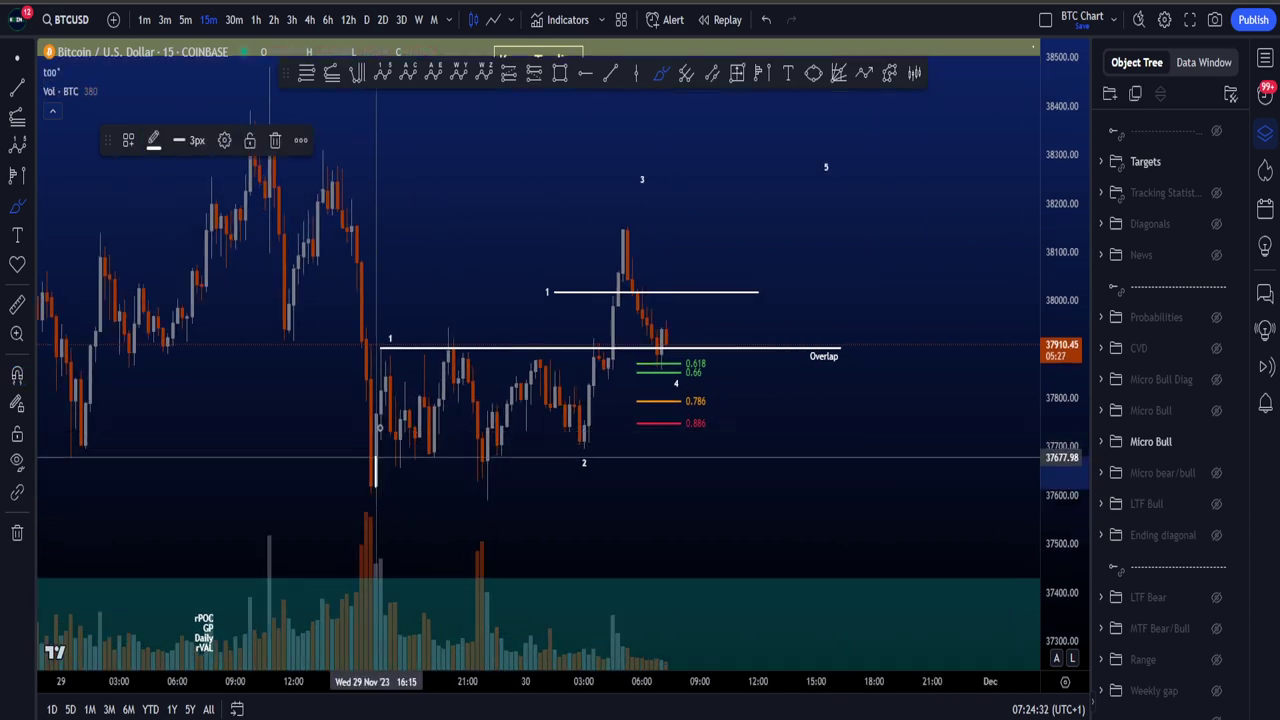
{"action": "mouse_move", "coordinate": [375, 485]}
{"action": "left_mouse_down"}
{"action": "mouse_move", "coordinate": [387, 335]}
{"action": "mouse_move", "coordinate": [520, 420]}
{"action": "mouse_move", "coordinate": [585, 399]}
{"action": "mouse_move", "coordinate": [640, 285]}
{"action": "mouse_move", "coordinate": [700, 345]}
{"action": "mouse_move", "coordinate": [800, 180]}
{"action": "left_mouse_up"}
{"action": "key", "text": "ctrl+z"}
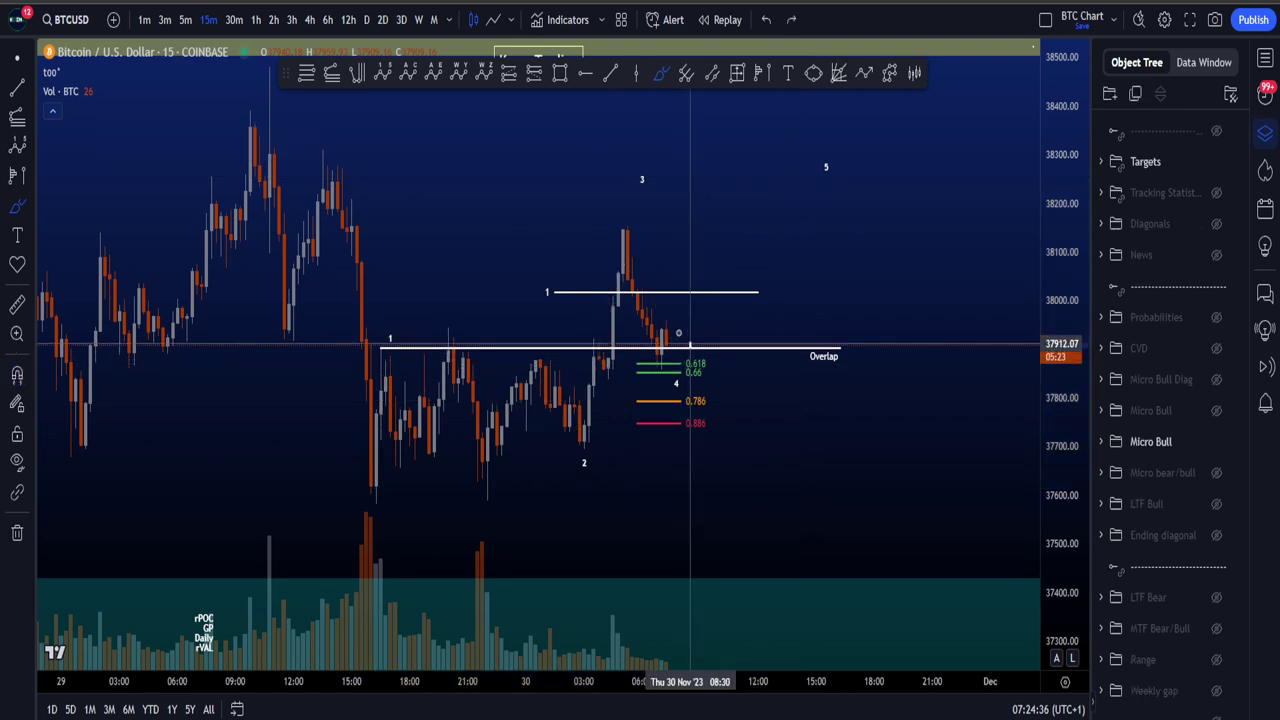
Step: Circle wave 4 at the 0.618 level, link it along the Overlap line to a circle around wave 1, and undo the marks
{"action": "left_click_drag", "start_coordinate": [686, 343], "coordinate": [662, 393]}
{"action": "mouse_move", "coordinate": [670, 348]}
{"action": "left_mouse_down"}
{"action": "mouse_move", "coordinate": [388, 345]}
{"action": "mouse_move", "coordinate": [405, 313]}
{"action": "left_mouse_up"}
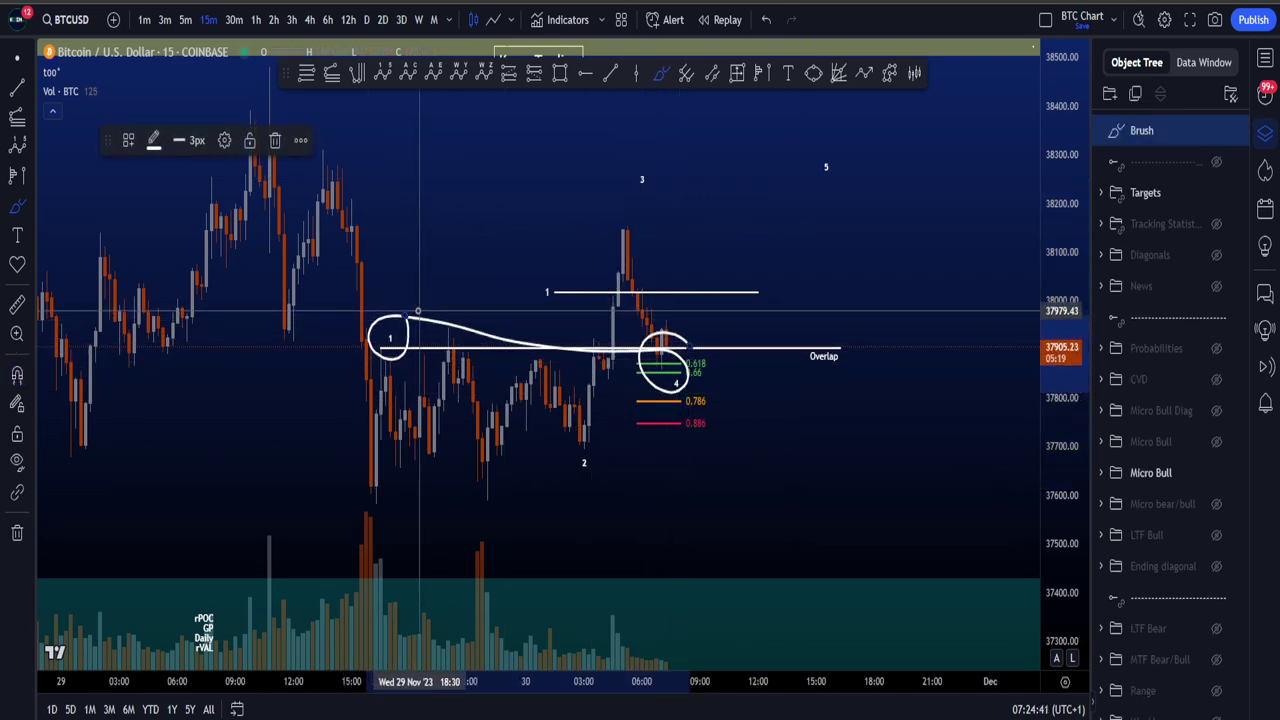
{"action": "key", "text": "ctrl+z"}
{"action": "key", "text": "ctrl+z"}
Step: Circle wave 2, the peak and the 0.618 retracement in one stroke, brush from wave 1 to the peak, and undo both strokes
{"action": "mouse_move", "coordinate": [597, 456]}
{"action": "left_mouse_down"}
{"action": "mouse_move", "coordinate": [555, 446]}
{"action": "mouse_move", "coordinate": [592, 450]}
{"action": "mouse_move", "coordinate": [628, 228]}
{"action": "mouse_move", "coordinate": [612, 235]}
{"action": "mouse_move", "coordinate": [637, 256]}
{"action": "mouse_move", "coordinate": [667, 374]}
{"action": "mouse_move", "coordinate": [710, 368]}
{"action": "mouse_move", "coordinate": [671, 363]}
{"action": "left_mouse_up"}
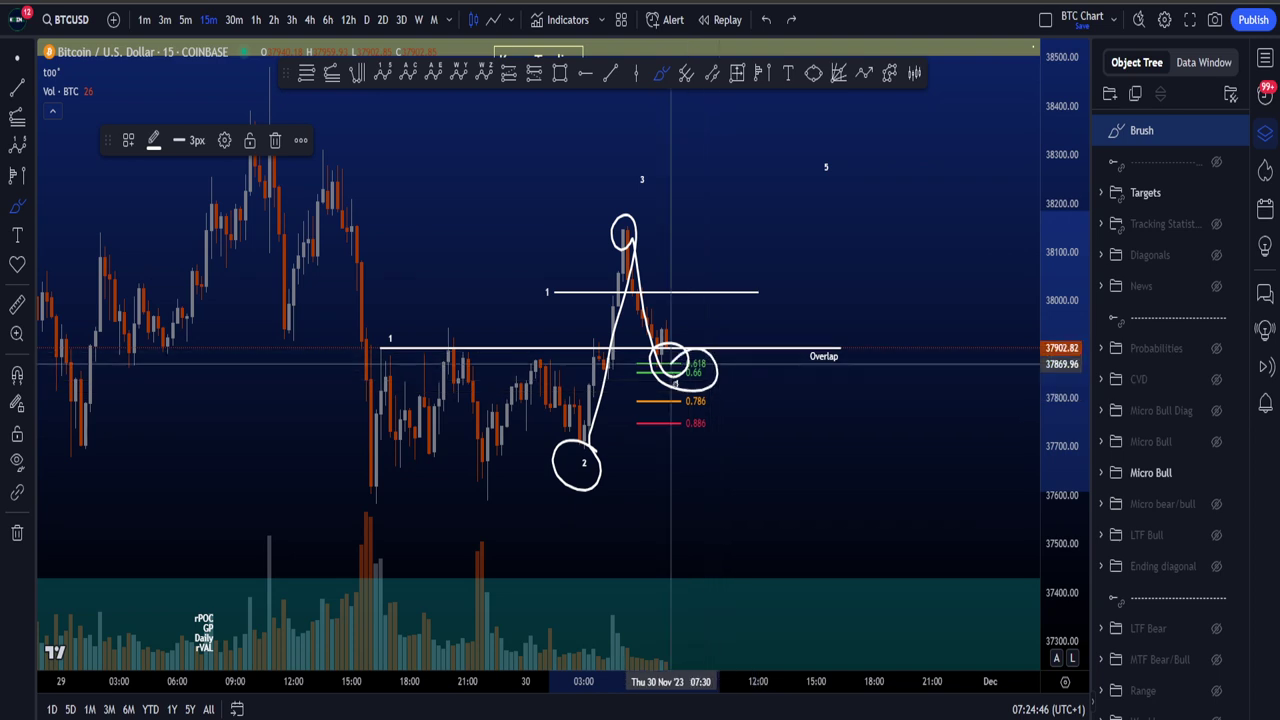
{"action": "key", "text": "ctrl+z"}
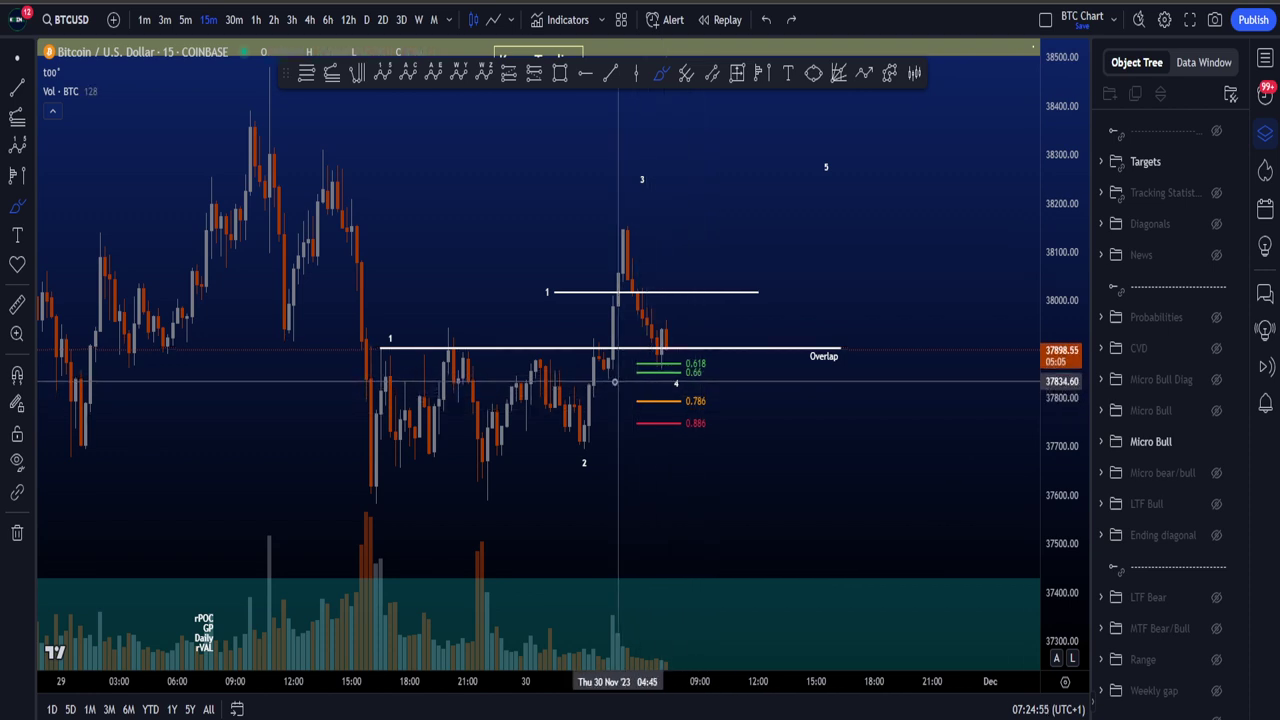
{"action": "mouse_move", "coordinate": [404, 340]}
{"action": "left_mouse_down"}
{"action": "mouse_move", "coordinate": [523, 287]}
{"action": "mouse_move", "coordinate": [648, 175]}
{"action": "mouse_move", "coordinate": [624, 206]}
{"action": "left_mouse_up"}
{"action": "key", "text": "ctrl+z"}
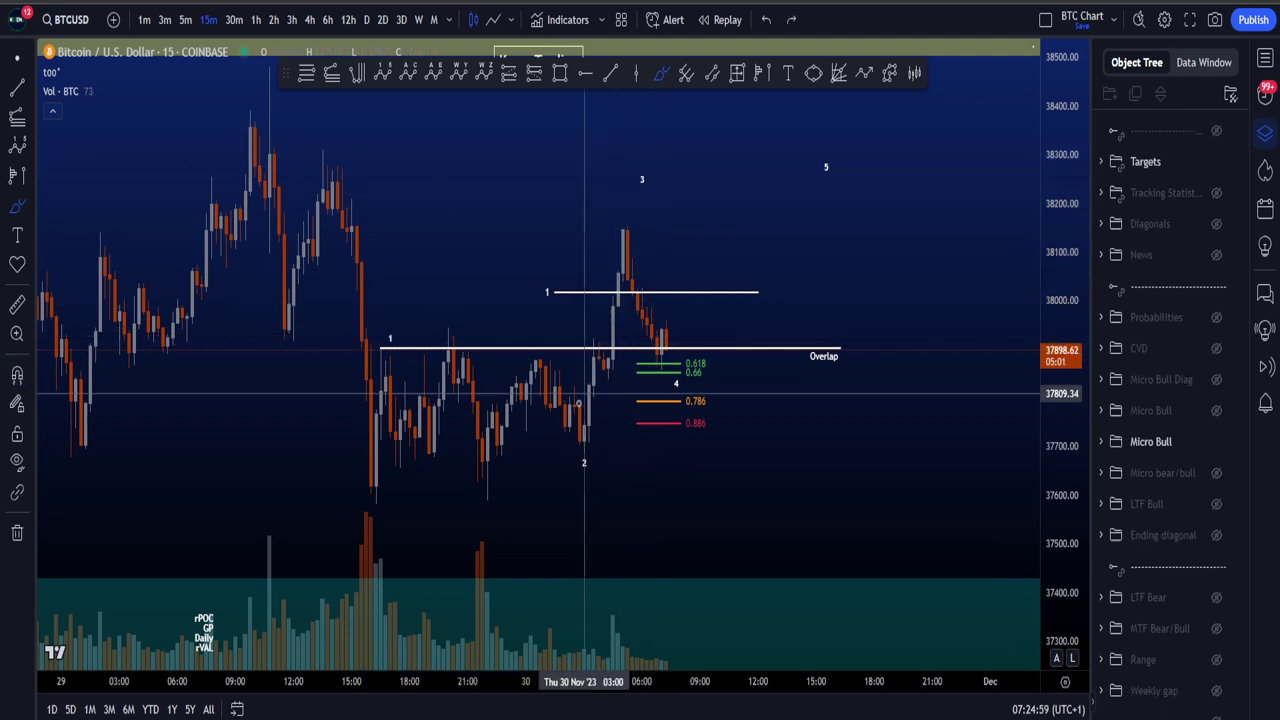
Step: Brush the rise from wave 2, a trendline through waves 1 and 3 and one under waves 2 and 4, and undo every stroke
{"action": "mouse_move", "coordinate": [573, 443]}
{"action": "left_mouse_down"}
{"action": "mouse_move", "coordinate": [600, 405]}
{"action": "mouse_move", "coordinate": [645, 222]}
{"action": "left_mouse_up"}
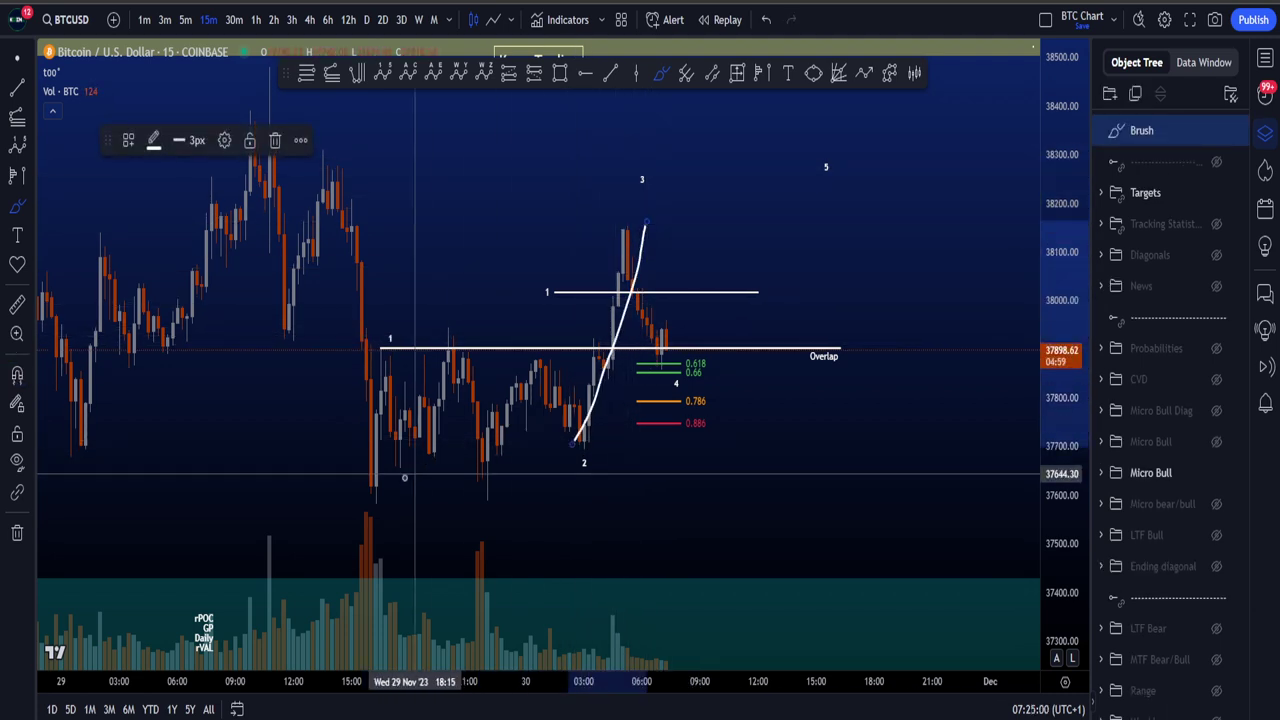
{"action": "mouse_move", "coordinate": [374, 486]}
{"action": "left_mouse_down"}
{"action": "mouse_move", "coordinate": [390, 348]}
{"action": "mouse_move", "coordinate": [668, 150]}
{"action": "left_mouse_up"}
{"action": "key", "text": "ctrl+z"}
{"action": "key", "text": "ctrl+z"}
{"action": "left_click_drag", "start_coordinate": [490, 465], "coordinate": [945, 300]}
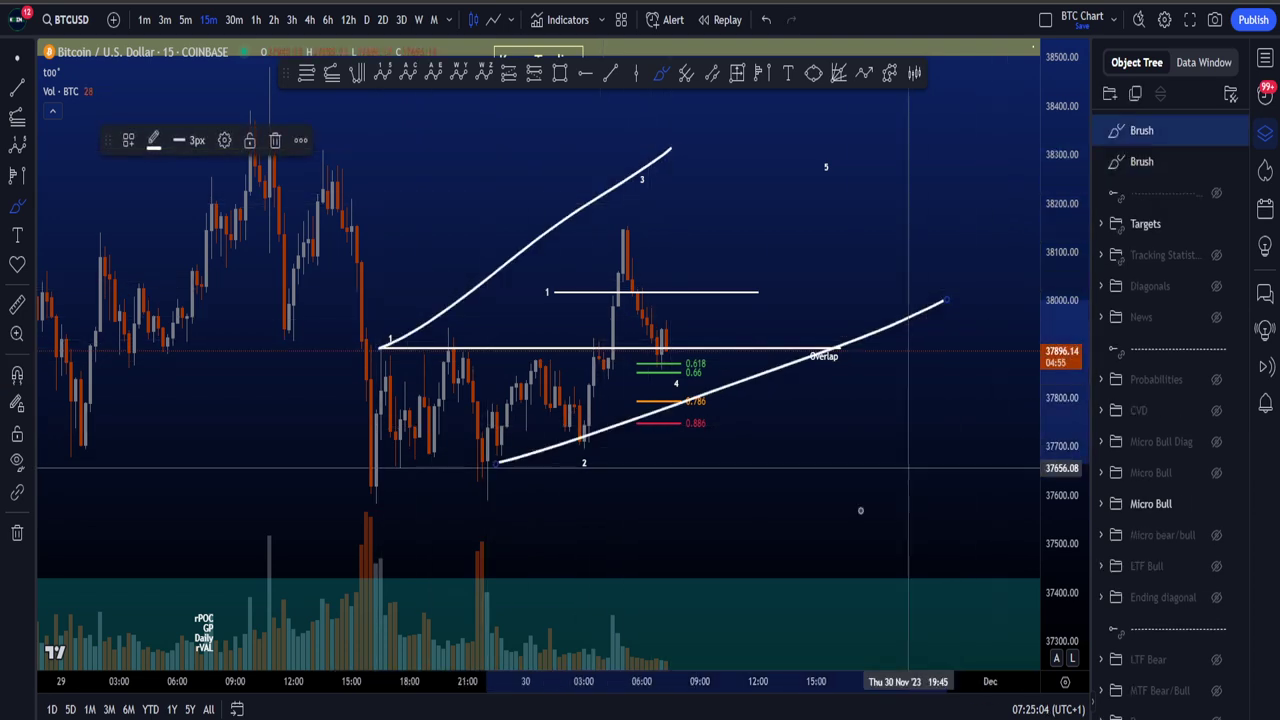
{"action": "key", "text": "ctrl+z"}
{"action": "key", "text": "ctrl+z"}
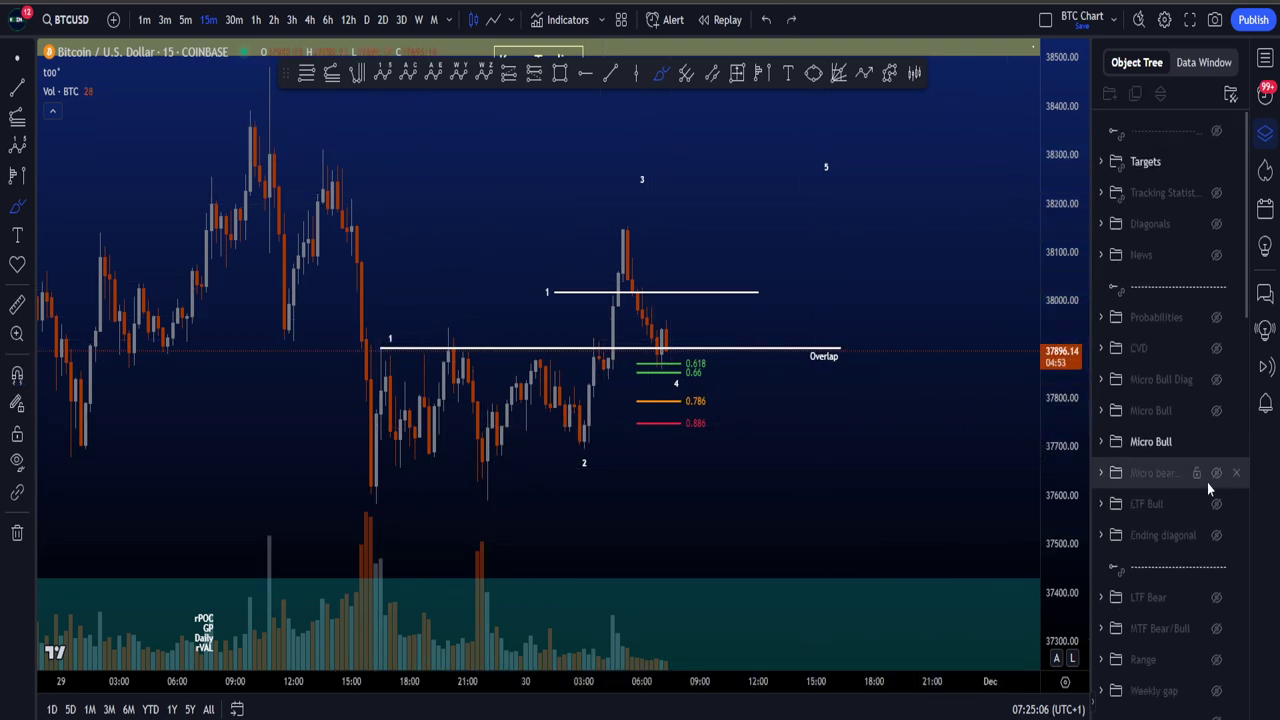
Step: Hide the visible Micro Bull group and show the other Micro Bull group just above it
{"action": "left_click", "coordinate": [1216, 441]}
{"action": "left_click", "coordinate": [1216, 410]}
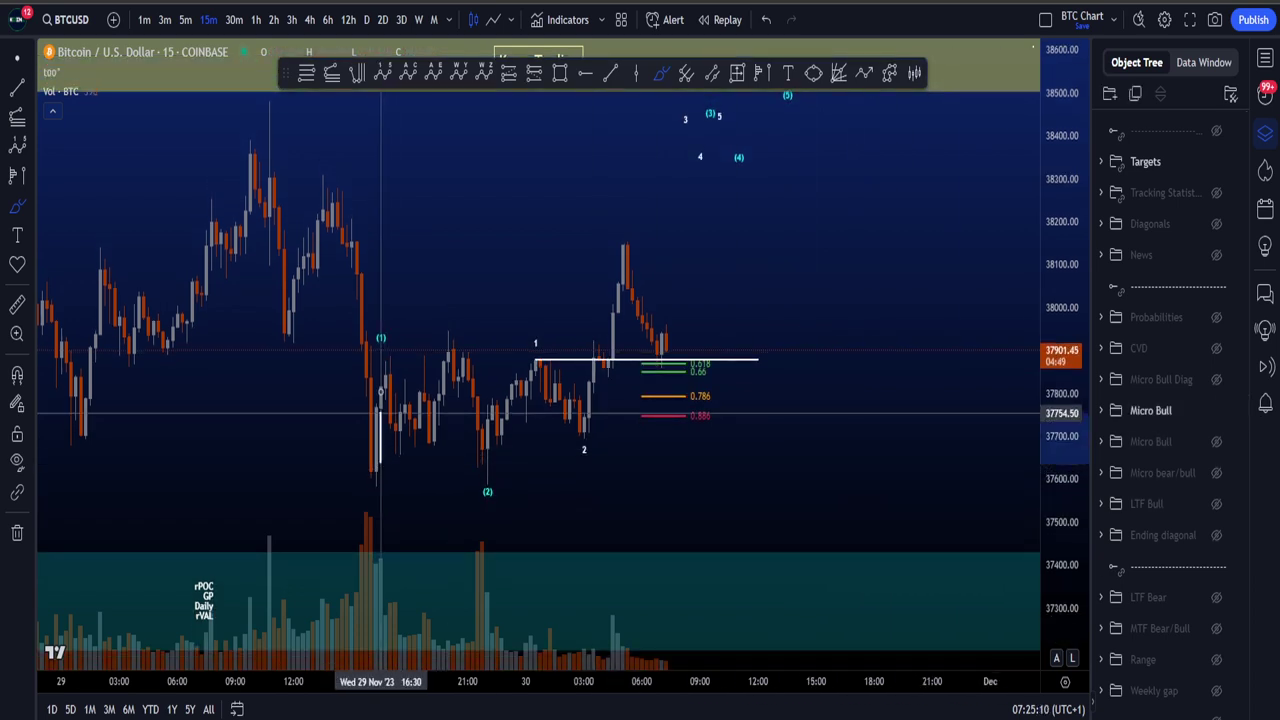
Step: Brush the wave path from the low through (1), (2), 1 and 2, circle the peak and the 0.618 retracement, mark the (1) level, and undo every stroke
{"action": "mouse_move", "coordinate": [380, 395]}
{"action": "left_mouse_down"}
{"action": "mouse_move", "coordinate": [449, 400]}
{"action": "mouse_move", "coordinate": [531, 358]}
{"action": "mouse_move", "coordinate": [585, 432]}
{"action": "mouse_move", "coordinate": [688, 200]}
{"action": "left_mouse_up"}
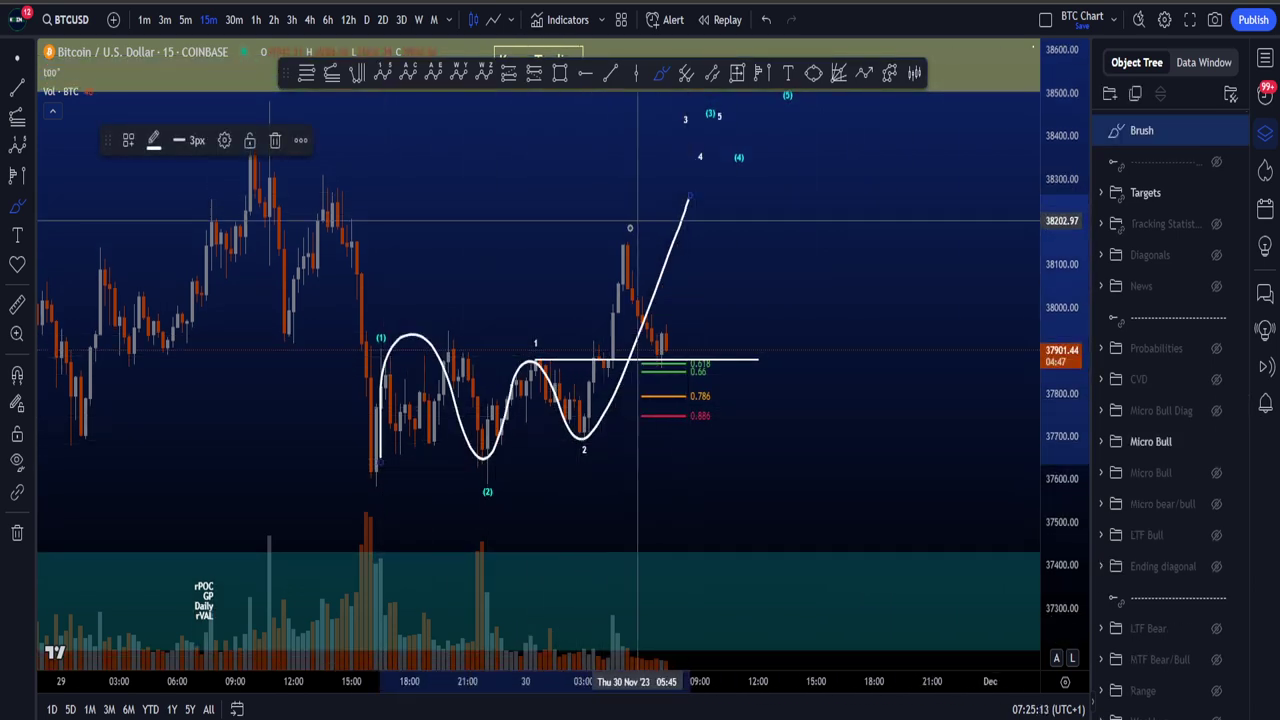
{"action": "key", "text": "ctrl+z"}
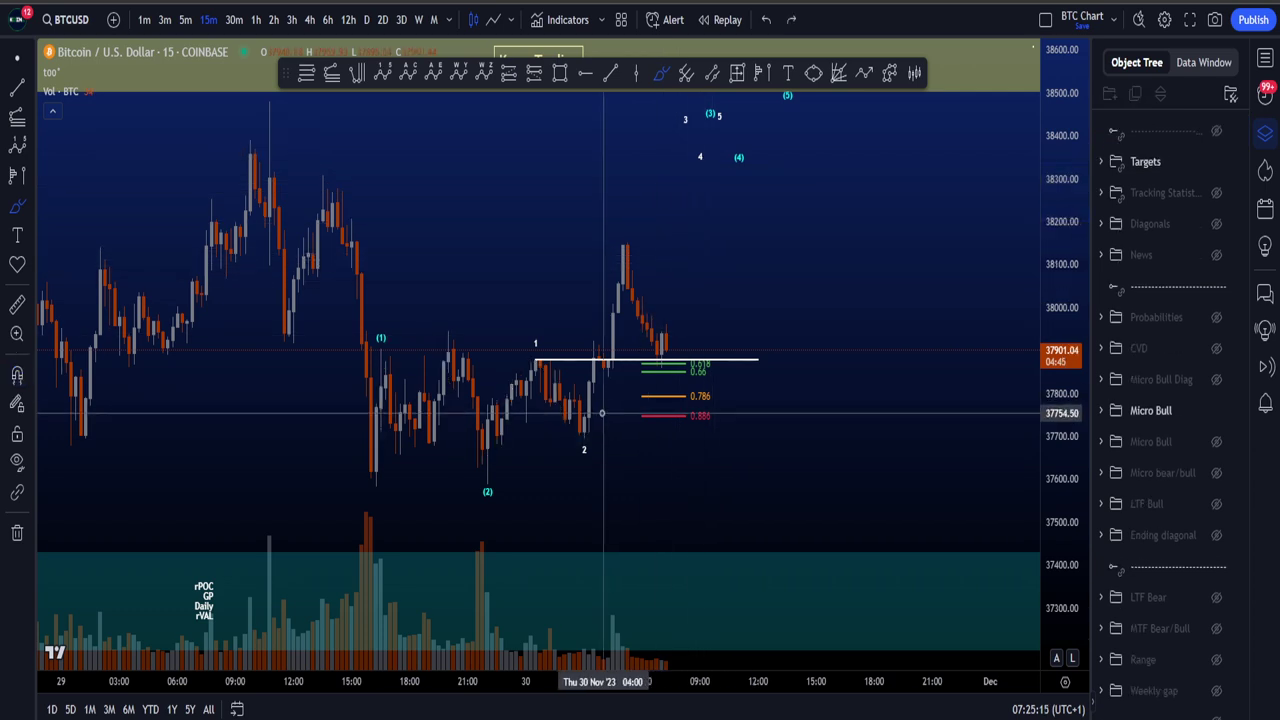
{"action": "left_click_drag", "start_coordinate": [582, 428], "coordinate": [629, 243]}
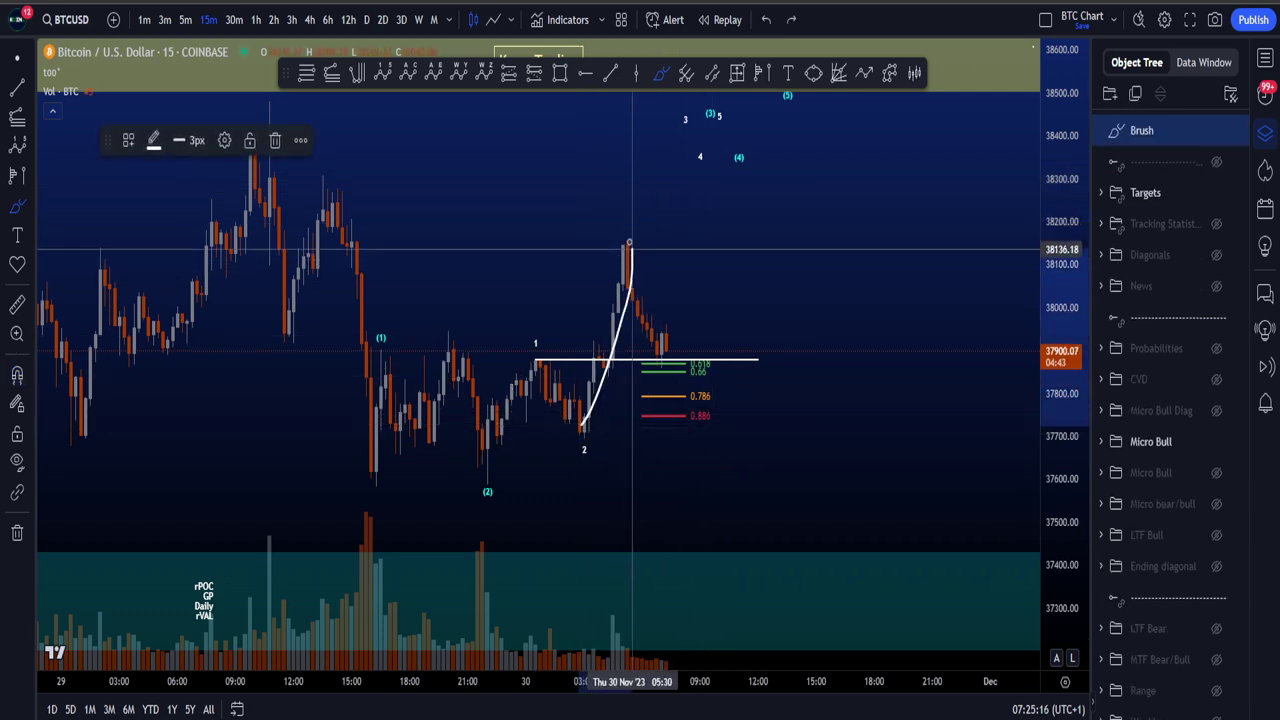
{"action": "left_click_drag", "start_coordinate": [652, 356], "coordinate": [657, 344]}
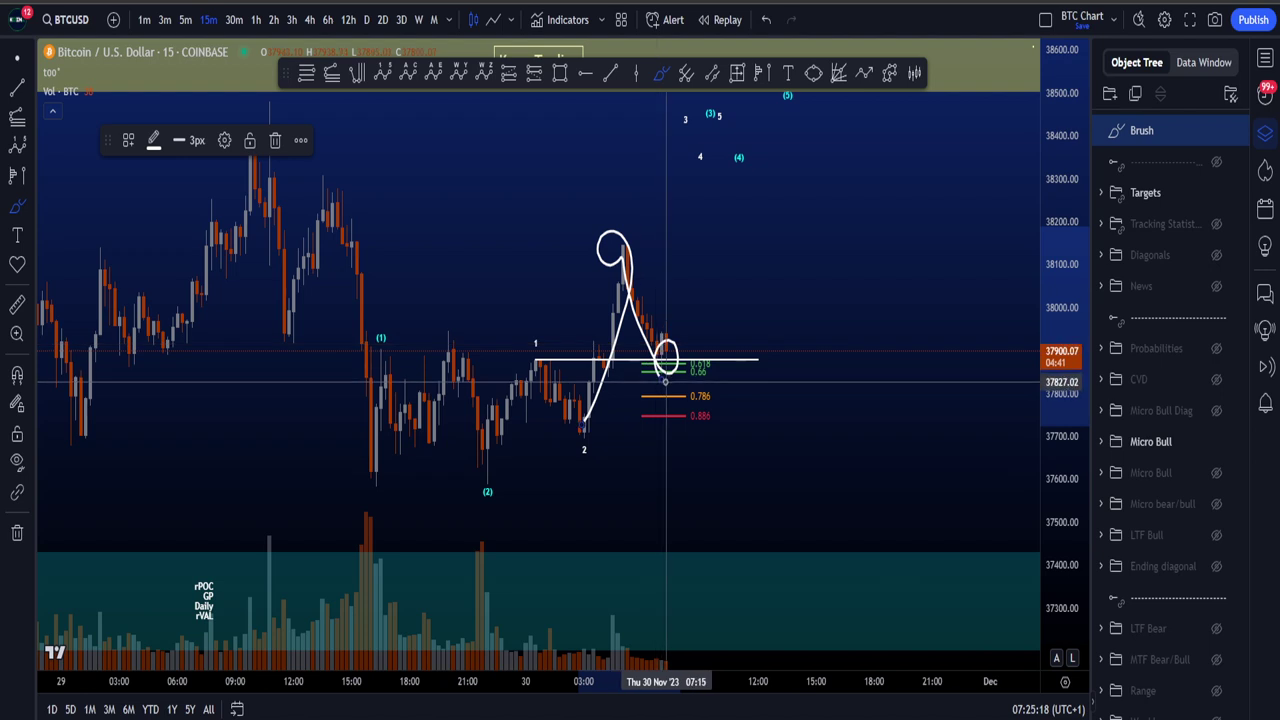
{"action": "key", "text": "ctrl+z"}
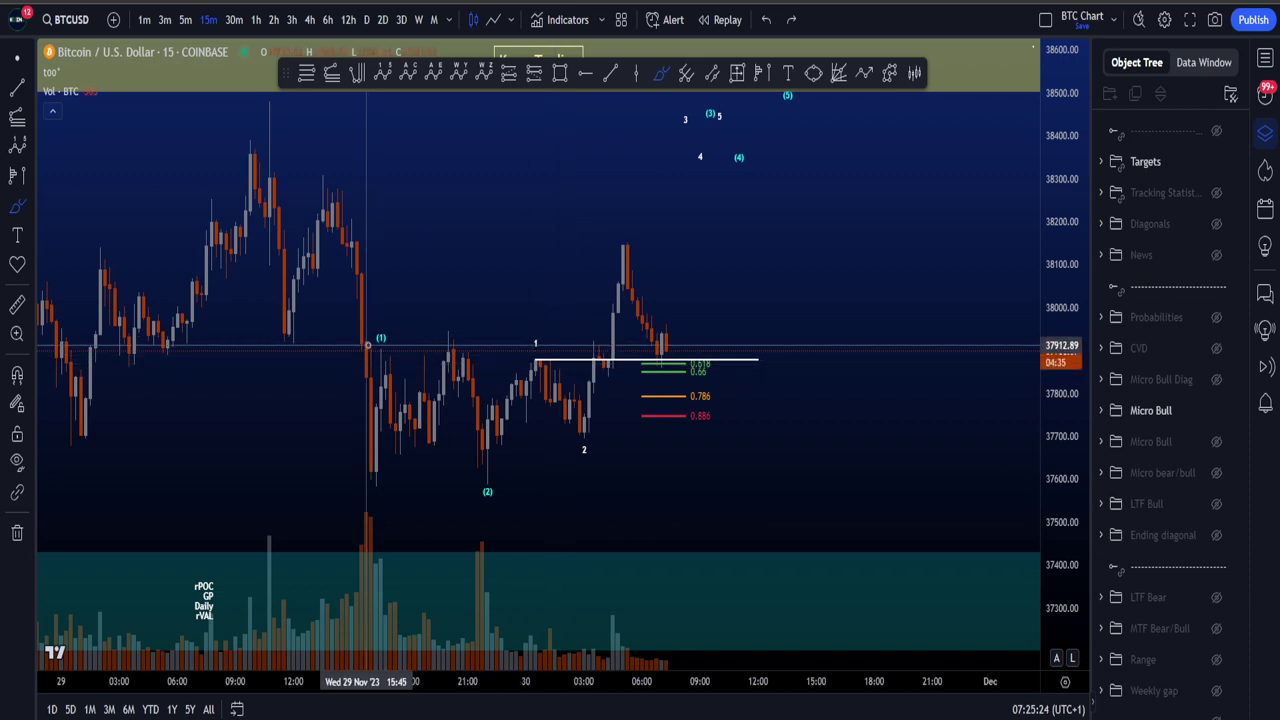
{"action": "mouse_move", "coordinate": [368, 345]}
{"action": "left_mouse_down"}
{"action": "mouse_move", "coordinate": [603, 300]}
{"action": "mouse_move", "coordinate": [557, 463]}
{"action": "mouse_move", "coordinate": [418, 340]}
{"action": "mouse_move", "coordinate": [470, 325]}
{"action": "left_mouse_up"}
{"action": "key", "text": "ctrl+z"}
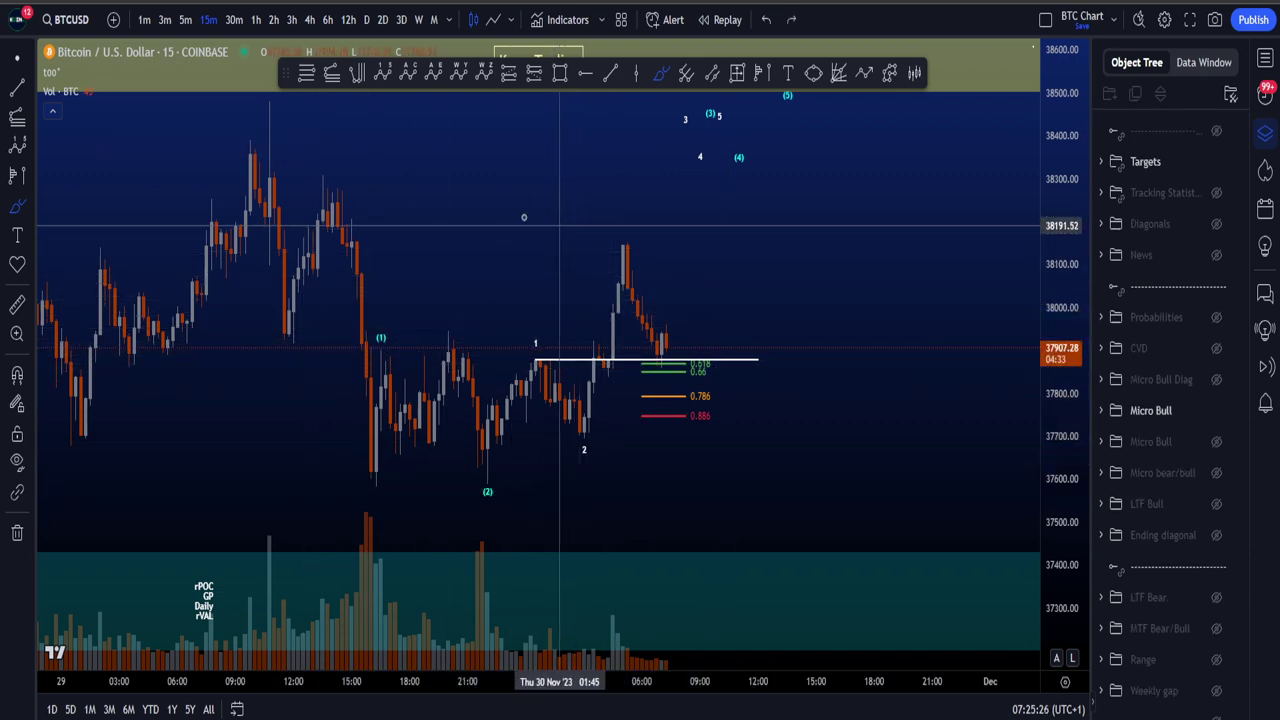
Step: Sketch an example diagonal above the candles with two converging trendlines and a wave path breaking upward, undoing the extra upper line
{"action": "left_click_drag", "start_coordinate": [407, 205], "coordinate": [584, 141]}
{"action": "left_click_drag", "start_coordinate": [503, 320], "coordinate": [610, 185]}
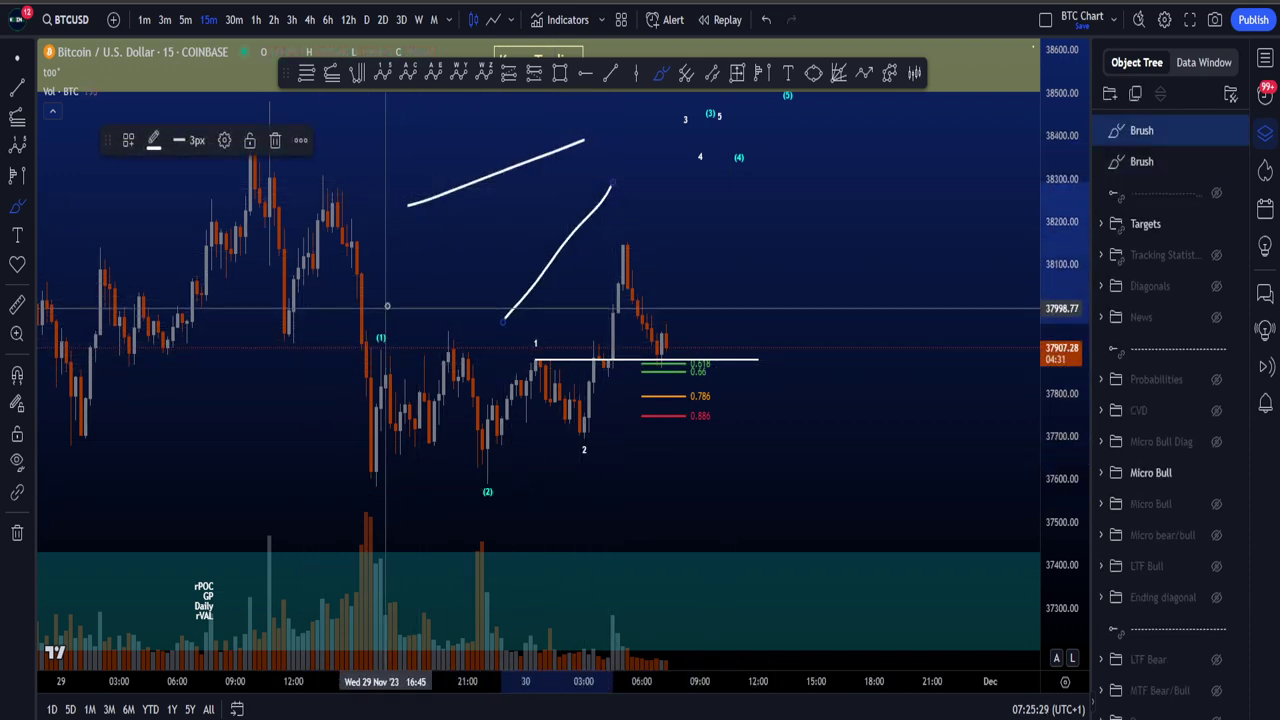
{"action": "left_click_drag", "start_coordinate": [387, 303], "coordinate": [434, 215]}
{"action": "mouse_move", "coordinate": [494, 305]}
{"action": "left_mouse_down"}
{"action": "mouse_move", "coordinate": [512, 195]}
{"action": "mouse_move", "coordinate": [550, 240]}
{"action": "mouse_move", "coordinate": [572, 168]}
{"action": "mouse_move", "coordinate": [618, 172]}
{"action": "mouse_move", "coordinate": [650, 40]}
{"action": "left_mouse_up"}
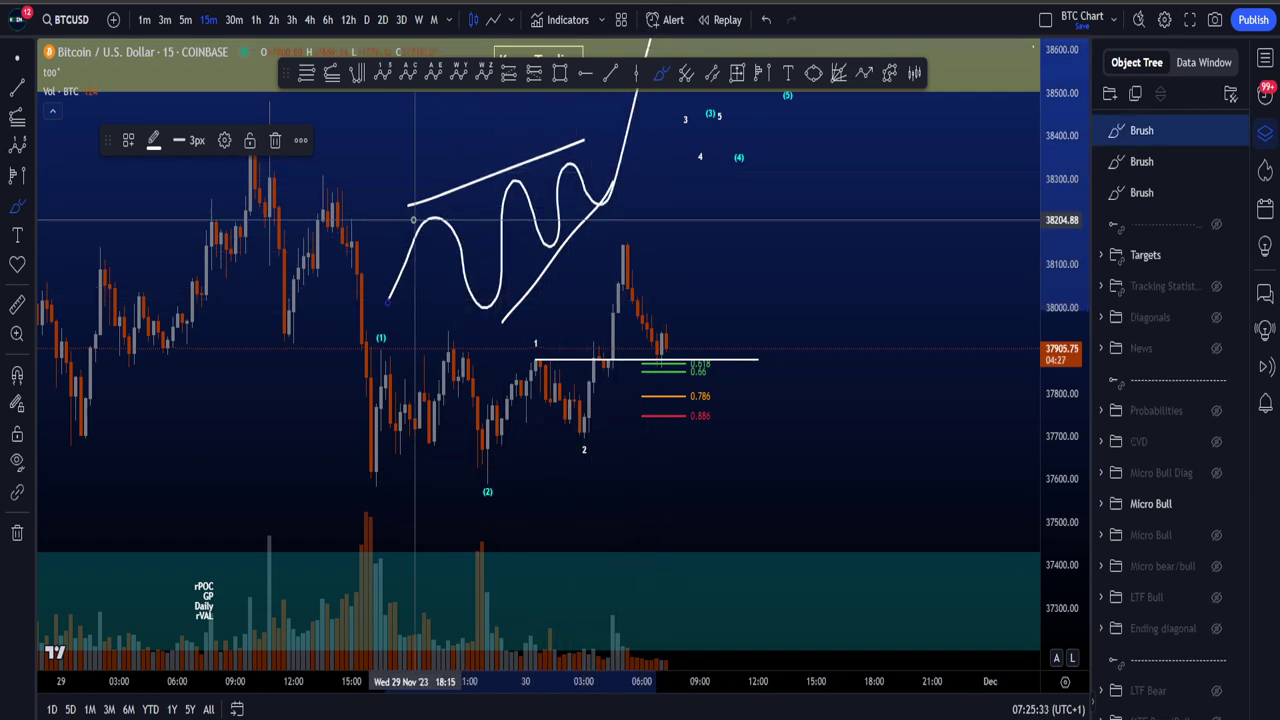
{"action": "left_click_drag", "start_coordinate": [425, 211], "coordinate": [604, 139]}
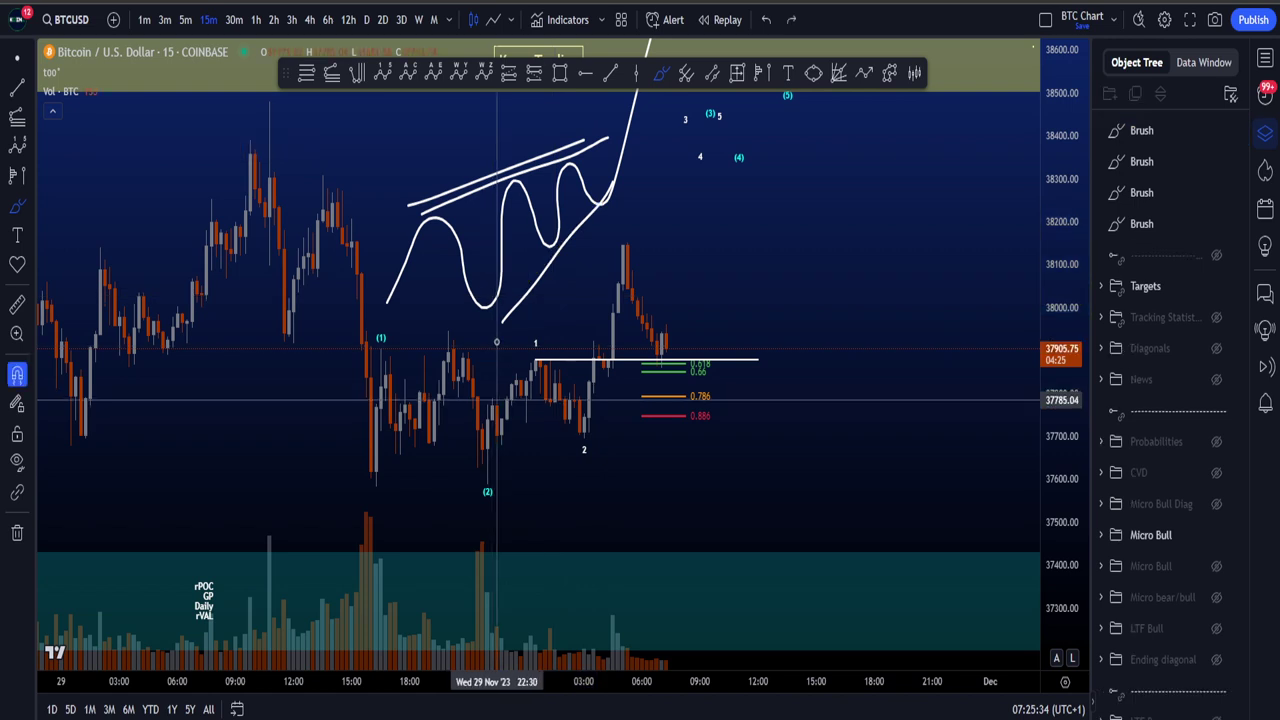
{"action": "key", "text": "ctrl+z"}
Step: Circle the third wave of the example diagonal, mark its start and peak, and undo these marks along with the wave path and lower trendline
{"action": "left_click_drag", "start_coordinate": [524, 232], "coordinate": [519, 252]}
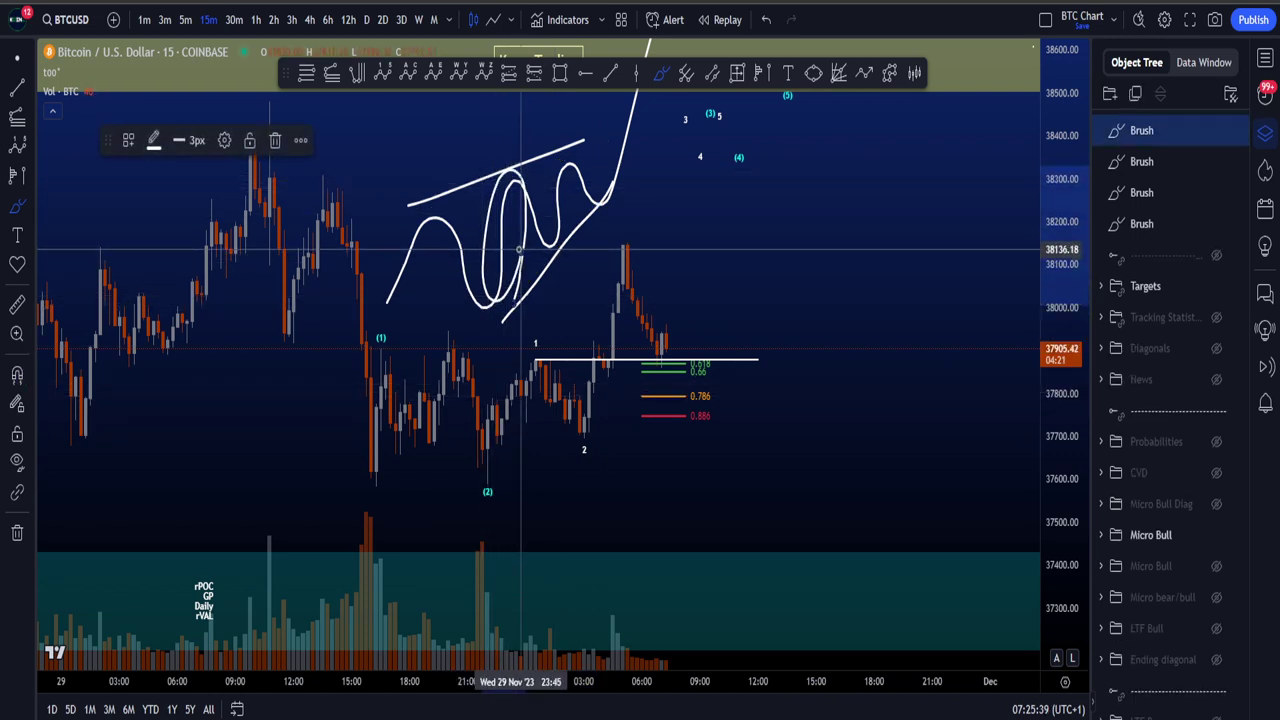
{"action": "key", "text": "ctrl+z"}
{"action": "mouse_move", "coordinate": [406, 305]}
{"action": "left_mouse_down"}
{"action": "mouse_move", "coordinate": [446, 209]}
{"action": "mouse_move", "coordinate": [414, 298]}
{"action": "left_mouse_up"}
{"action": "key", "text": "ctrl+z"}
{"action": "left_click_drag", "start_coordinate": [516, 160], "coordinate": [508, 185]}
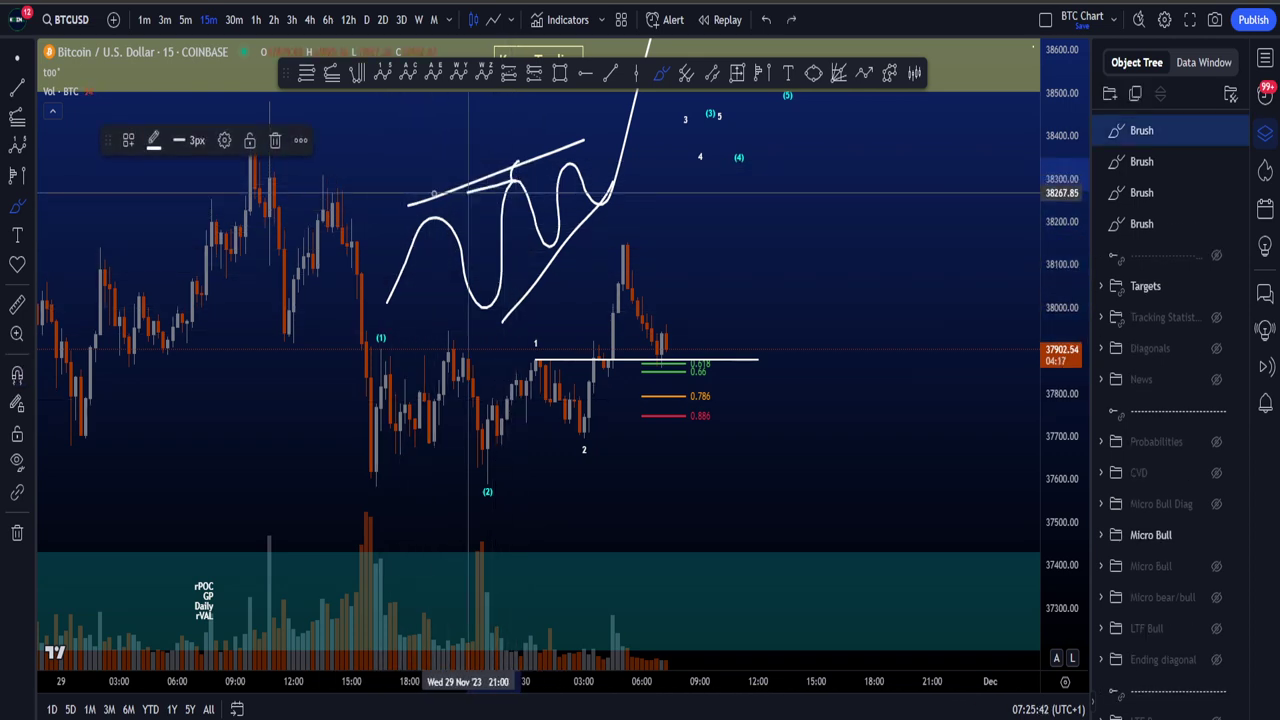
{"action": "key", "text": "ctrl+z"}
{"action": "key", "text": "ctrl+z"}
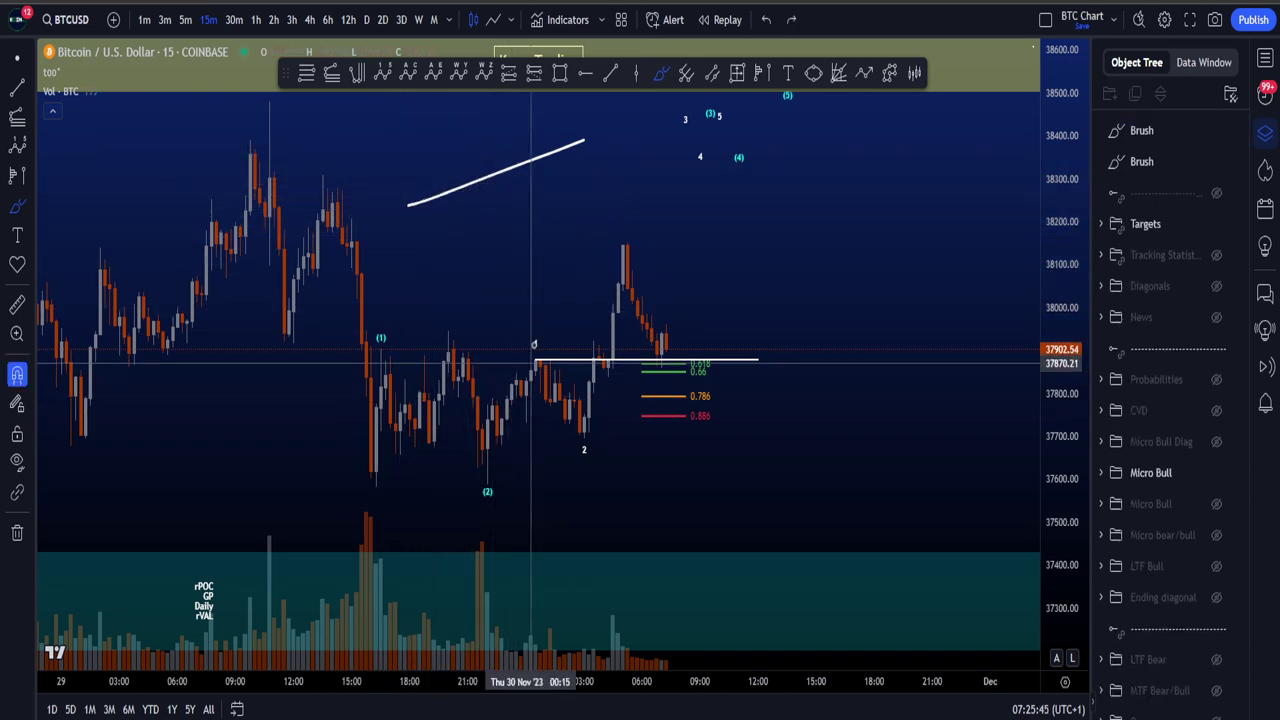
Step: Circle wave 1, link it with a brush stroke to wave (1), and undo that mark and the remaining upper trendline
{"action": "left_click_drag", "start_coordinate": [531, 337], "coordinate": [405, 335]}
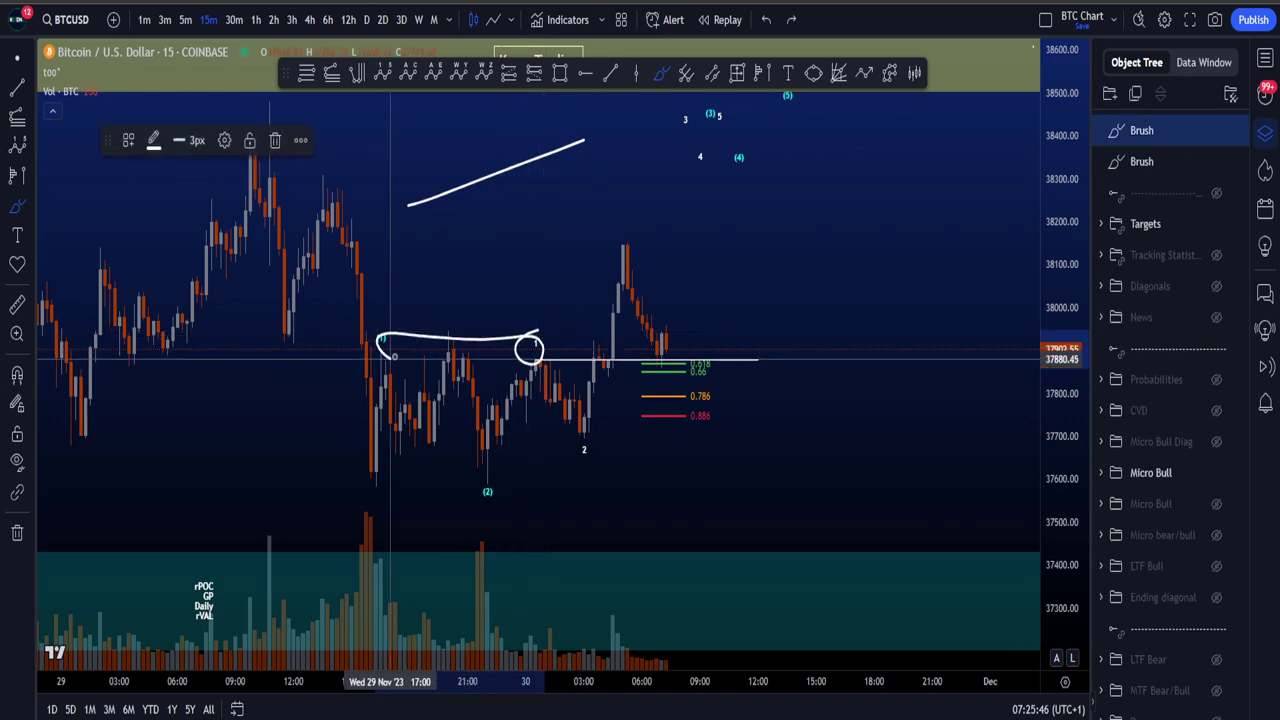
{"action": "key", "text": "ctrl+z"}
{"action": "key", "text": "ctrl+z"}
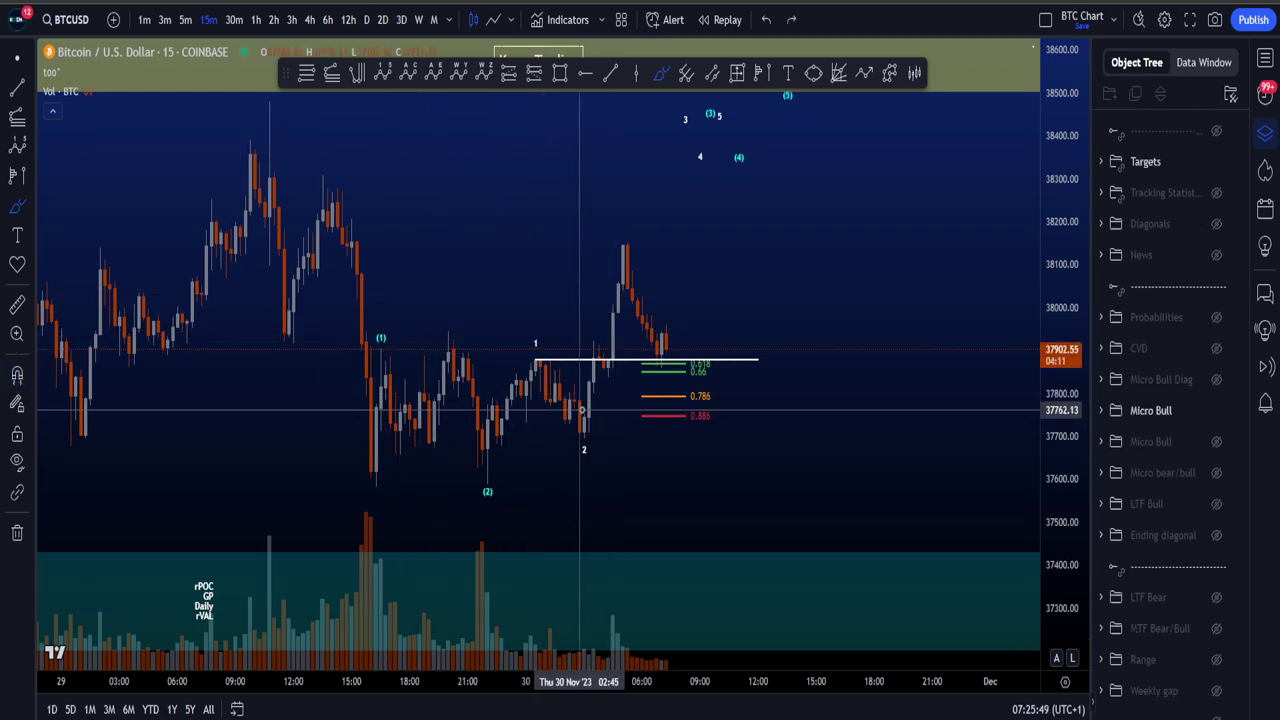
Step: Brush the rise from wave 2 to the peak, the leg between wave 1 and (2), and the start at wave 2, undoing each stroke
{"action": "mouse_move", "coordinate": [582, 430]}
{"action": "left_mouse_down"}
{"action": "mouse_move", "coordinate": [637, 229]}
{"action": "mouse_move", "coordinate": [569, 405]}
{"action": "mouse_move", "coordinate": [636, 231]}
{"action": "left_mouse_up"}
{"action": "key", "text": "ctrl+z"}
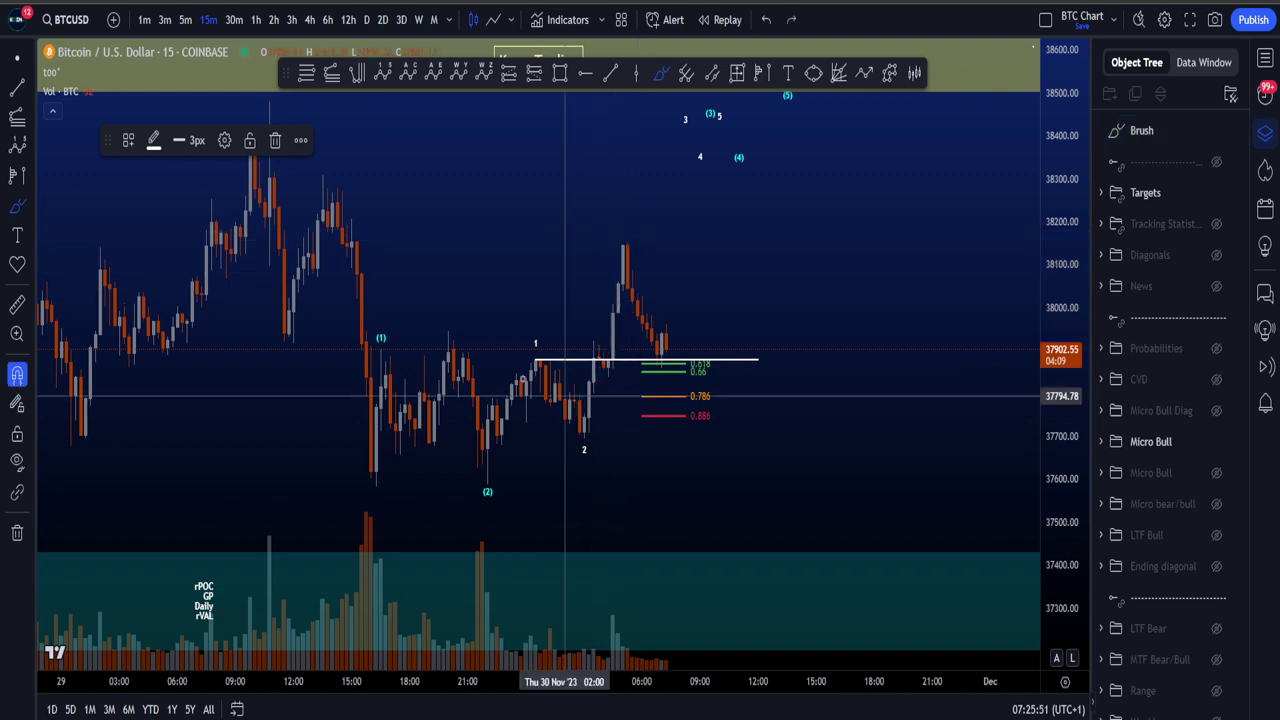
{"action": "left_click_drag", "start_coordinate": [537, 360], "coordinate": [485, 437]}
{"action": "key", "text": "ctrl+z"}
{"action": "mouse_move", "coordinate": [583, 430]}
{"action": "left_mouse_down"}
{"action": "mouse_move", "coordinate": [608, 293]}
{"action": "mouse_move", "coordinate": [597, 406]}
{"action": "left_mouse_up"}
{"action": "key", "text": "ctrl+z"}
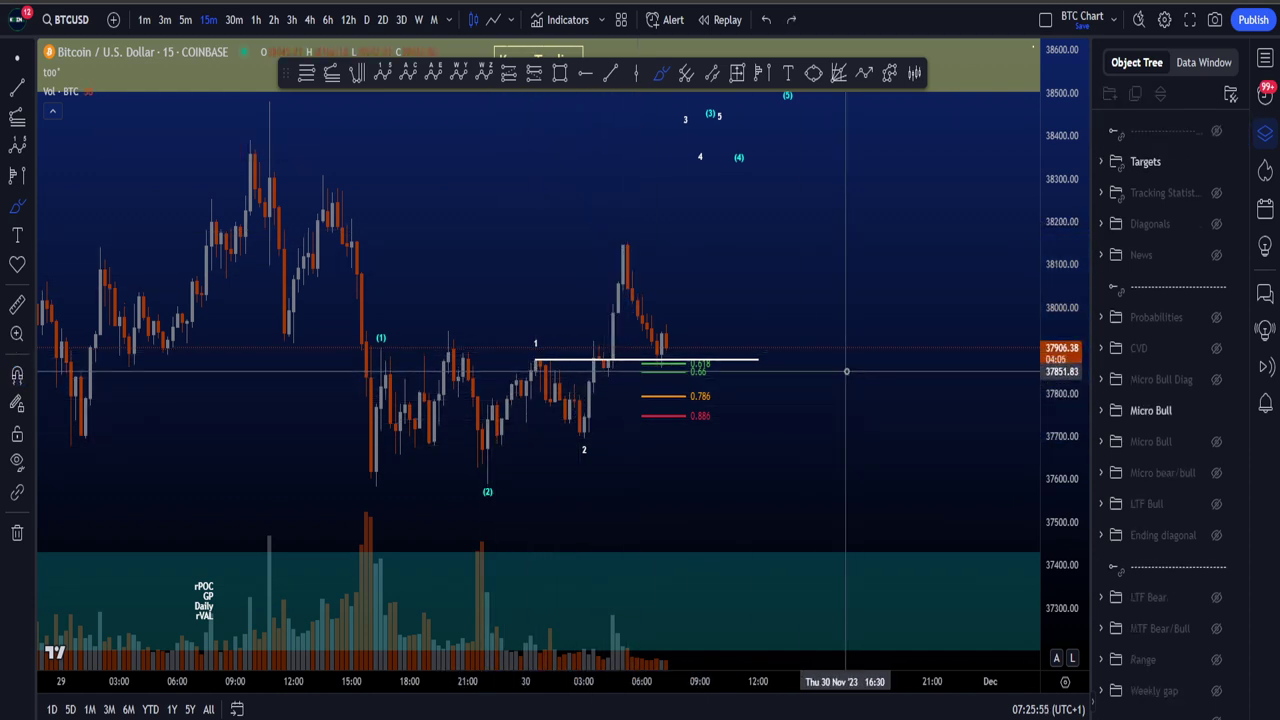
Step: Brush over the current price, the advance from wave (2) and the pullback around the white overlap line, undoing each stroke
{"action": "left_click_drag", "start_coordinate": [1055, 475], "coordinate": [1055, 451]}
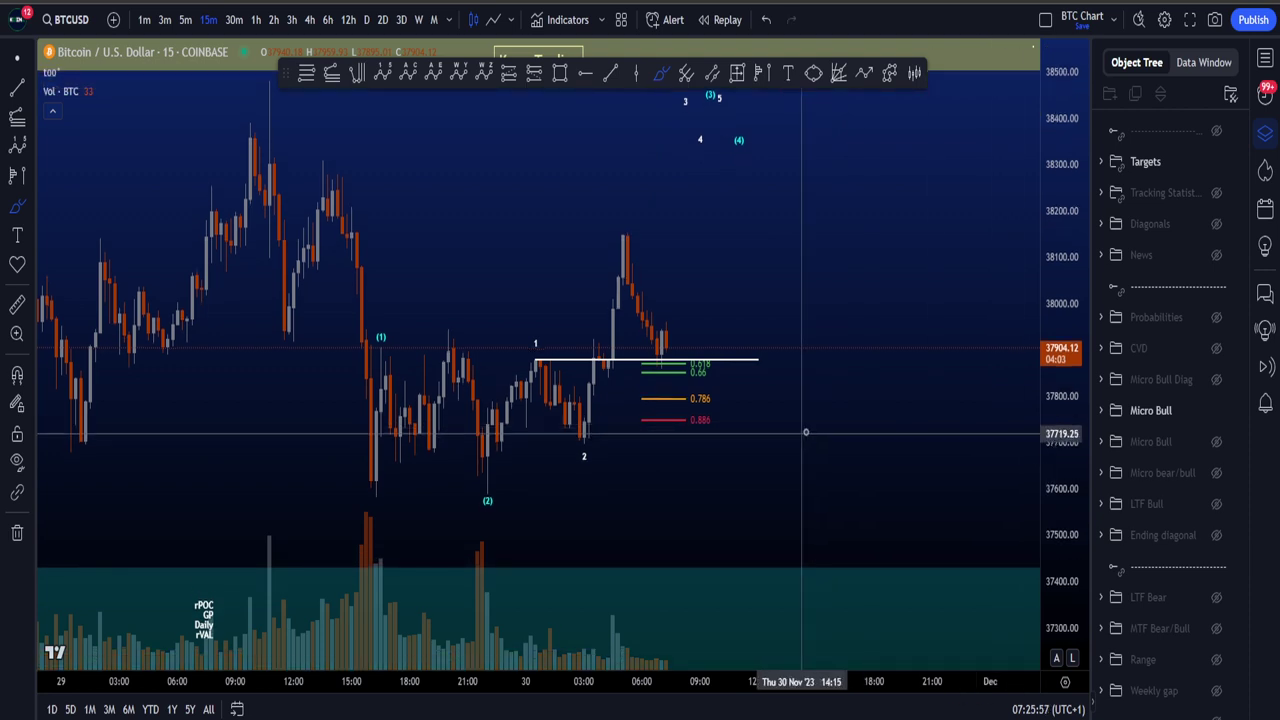
{"action": "mouse_move", "coordinate": [692, 345]}
{"action": "left_mouse_down"}
{"action": "mouse_move", "coordinate": [646, 366]}
{"action": "mouse_move", "coordinate": [670, 345]}
{"action": "left_mouse_up"}
{"action": "key", "text": "ctrl+z"}
{"action": "mouse_move", "coordinate": [488, 449]}
{"action": "left_mouse_down"}
{"action": "mouse_move", "coordinate": [536, 352]}
{"action": "mouse_move", "coordinate": [671, 405]}
{"action": "mouse_move", "coordinate": [703, 280]}
{"action": "left_mouse_up"}
{"action": "key", "text": "ctrl+z"}
{"action": "mouse_move", "coordinate": [557, 324]}
{"action": "left_mouse_down"}
{"action": "mouse_move", "coordinate": [526, 364]}
{"action": "mouse_move", "coordinate": [685, 347]}
{"action": "mouse_move", "coordinate": [661, 371]}
{"action": "left_mouse_up"}
{"action": "key", "text": "ctrl+z"}
Step: Hide the Micro Bull group and show the Micro Bull Diag group, with its whole (1) to (5) projection in view
{"action": "left_click", "coordinate": [1216, 381]}
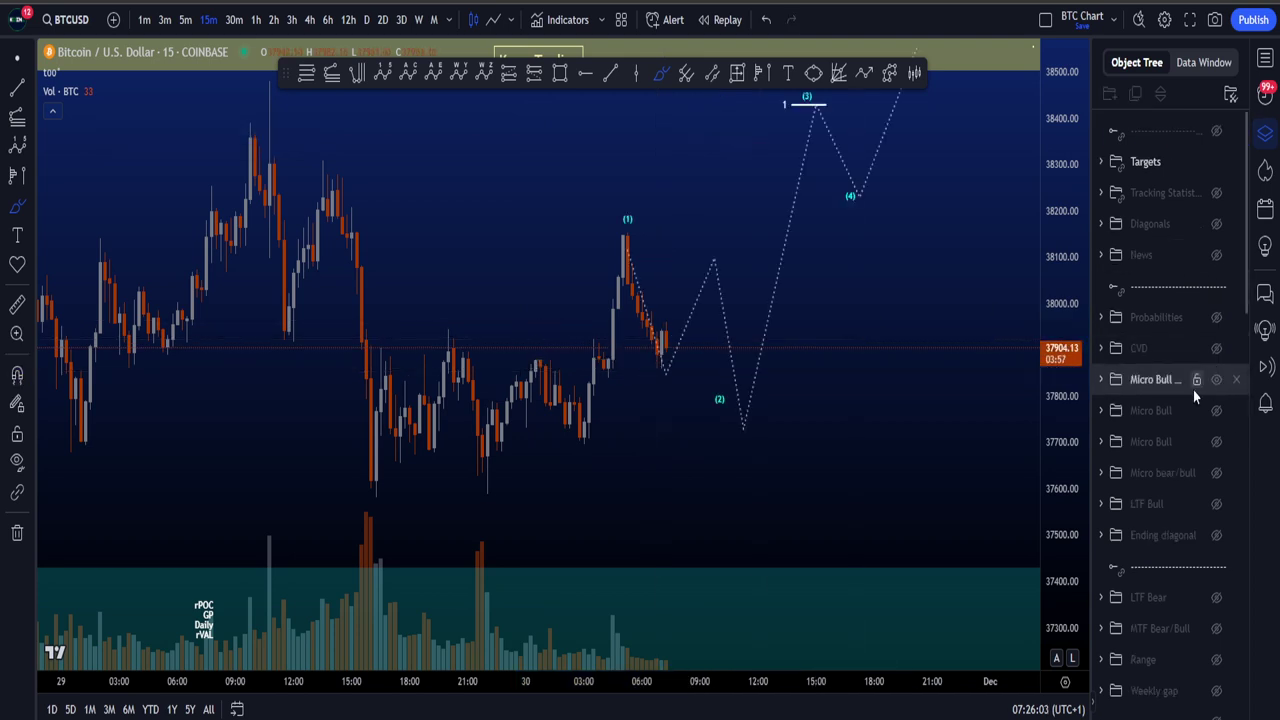
{"action": "left_click", "coordinate": [9, 64]}
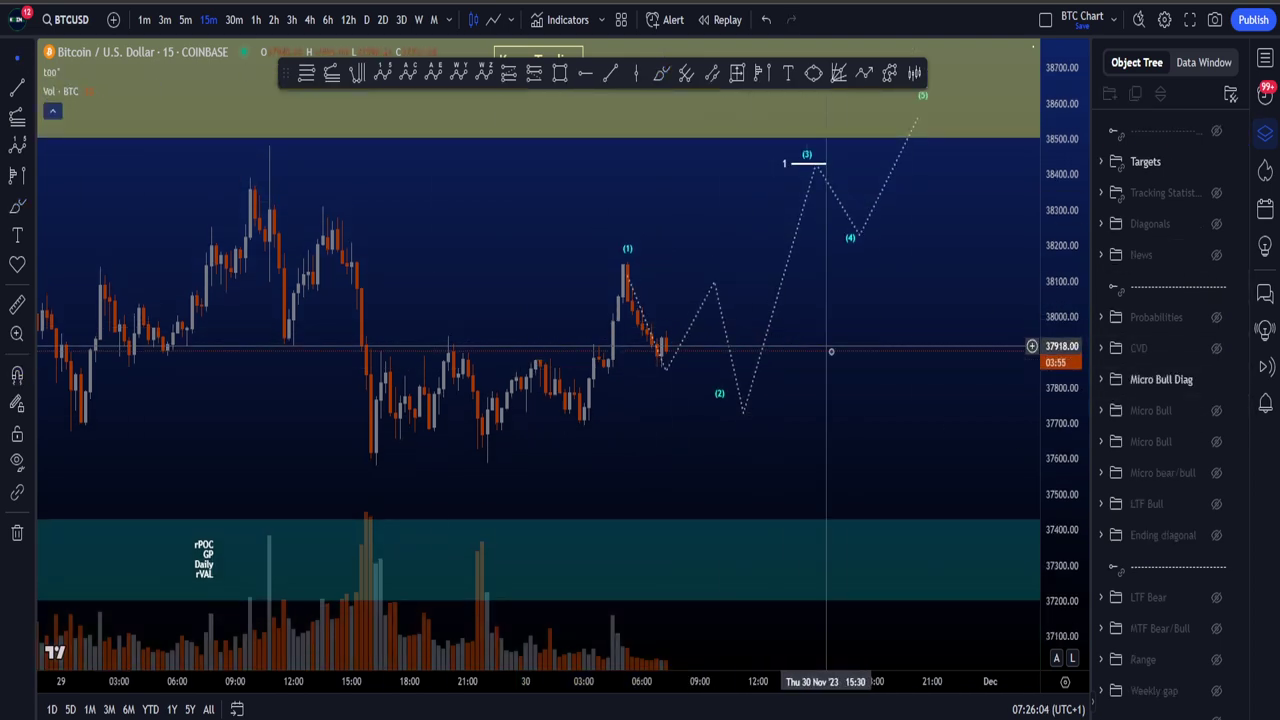
{"action": "left_click_drag", "start_coordinate": [839, 409], "coordinate": [770, 449]}
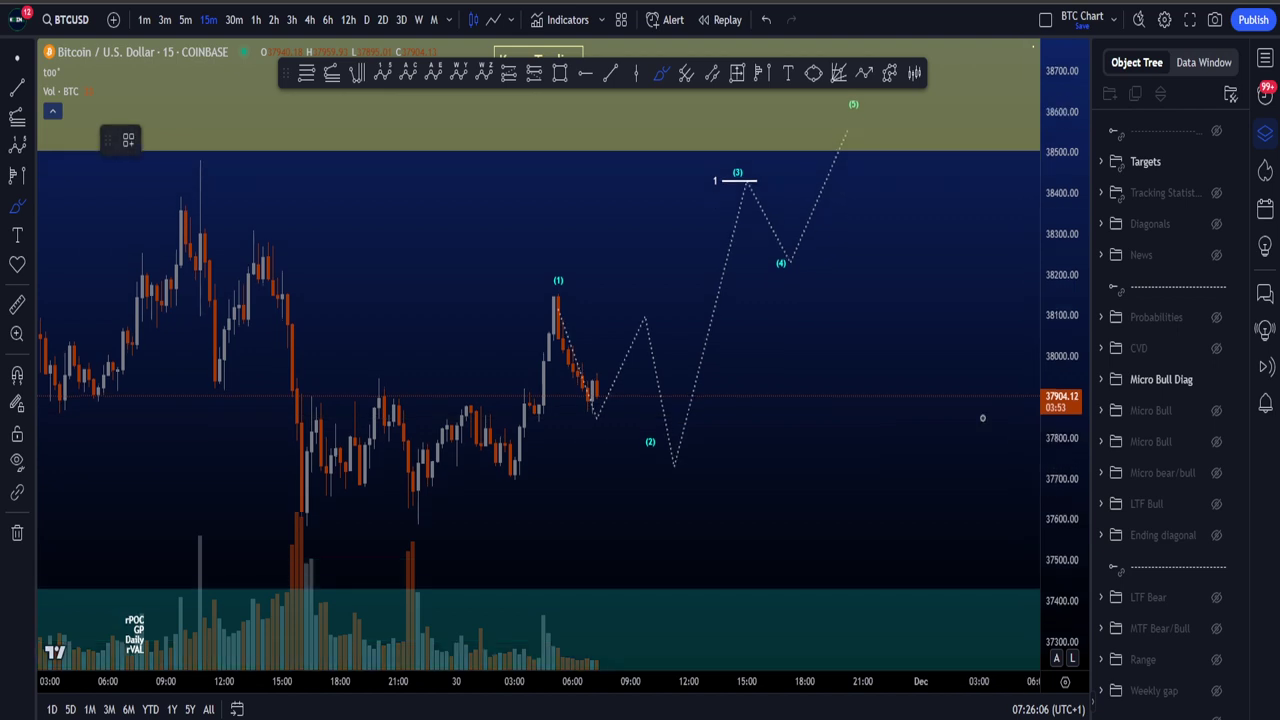
Step: Brush the rise from the low to (1) and its pullback, trace the projected path up to (5), and undo the strokes
{"action": "mouse_move", "coordinate": [302, 520]}
{"action": "left_mouse_down"}
{"action": "mouse_move", "coordinate": [314, 421]}
{"action": "mouse_move", "coordinate": [528, 457]}
{"action": "mouse_move", "coordinate": [555, 292]}
{"action": "left_mouse_up"}
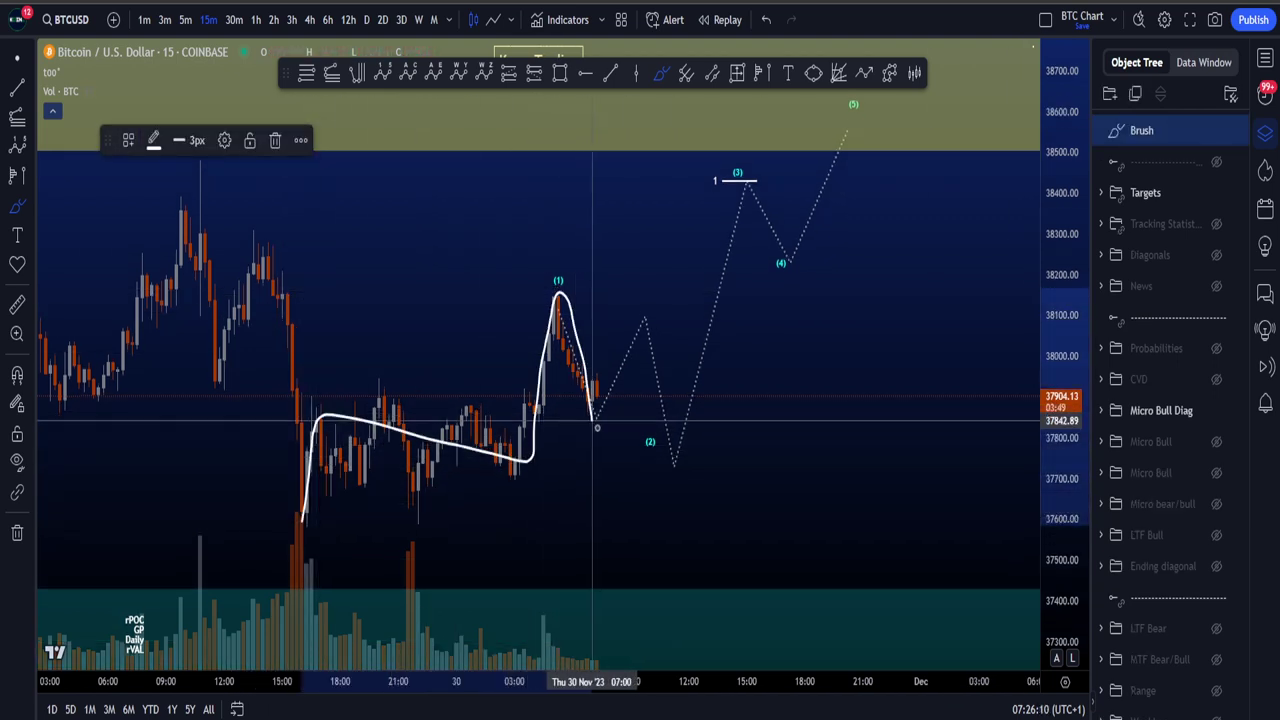
{"action": "mouse_move", "coordinate": [597, 427]}
{"action": "left_mouse_down"}
{"action": "mouse_move", "coordinate": [630, 335]}
{"action": "mouse_move", "coordinate": [668, 440]}
{"action": "mouse_move", "coordinate": [640, 445]}
{"action": "mouse_move", "coordinate": [674, 483]}
{"action": "mouse_move", "coordinate": [712, 258]}
{"action": "mouse_move", "coordinate": [849, 106]}
{"action": "left_mouse_up"}
{"action": "key", "text": "ctrl+z"}
{"action": "left_click_drag", "start_coordinate": [680, 432], "coordinate": [851, 101]}
{"action": "key", "text": "ctrl+z"}
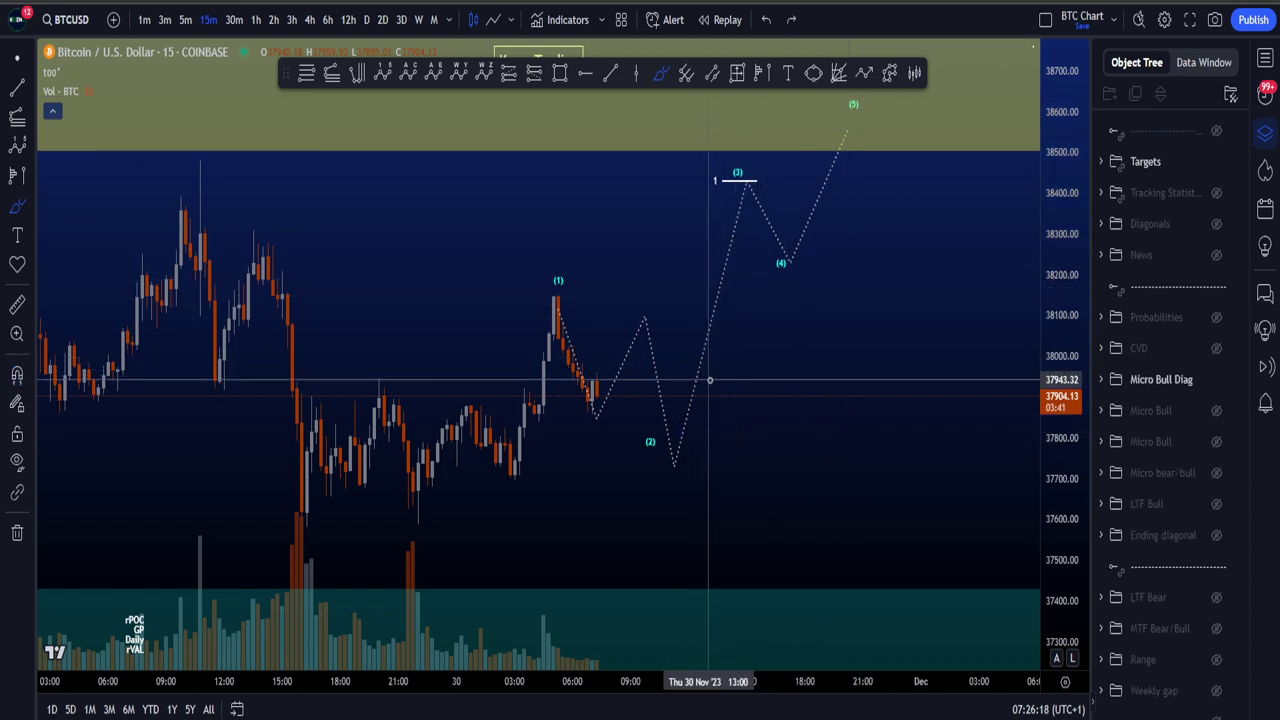
Step: Brush the projected legs from (2) to (3), (3) through (4) to (5), and (1) through (2) to (3), removing each stroke
{"action": "mouse_move", "coordinate": [670, 447]}
{"action": "left_mouse_down"}
{"action": "mouse_move", "coordinate": [706, 267]}
{"action": "mouse_move", "coordinate": [748, 257]}
{"action": "mouse_move", "coordinate": [754, 199]}
{"action": "mouse_move", "coordinate": [767, 211]}
{"action": "left_mouse_up"}
{"action": "key", "text": "ctrl+z"}
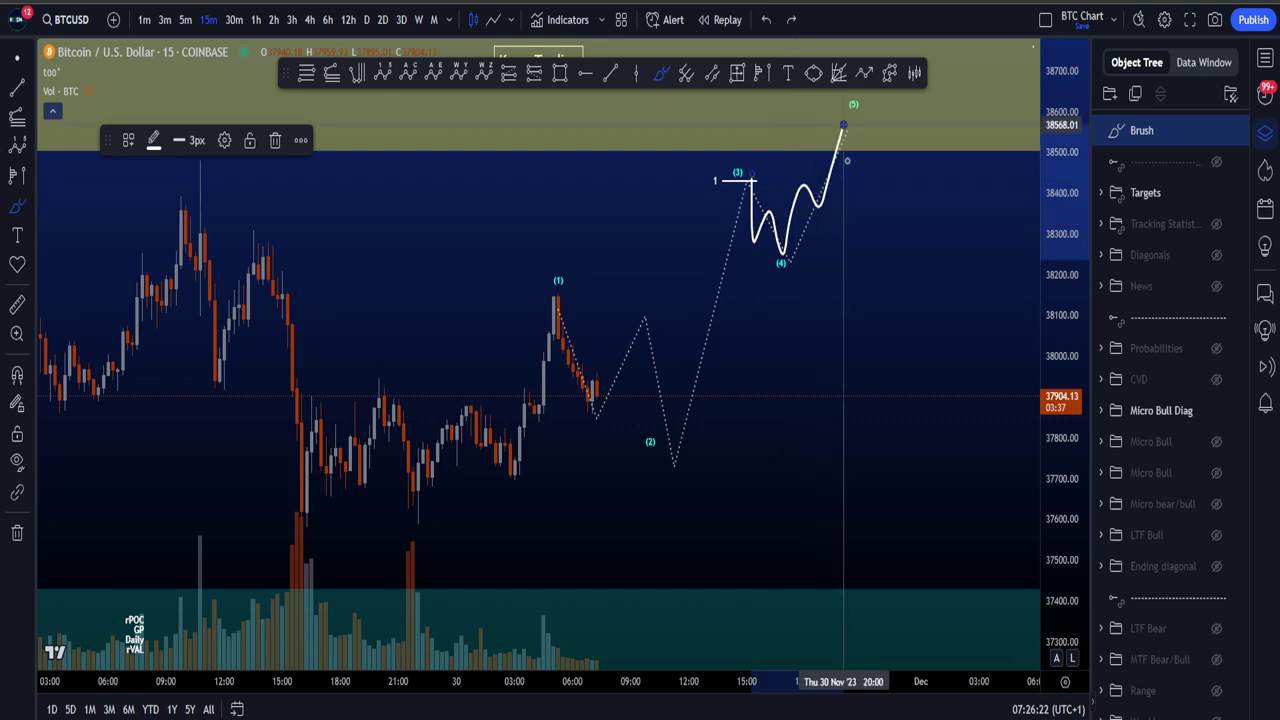
{"action": "key", "text": "Delete"}
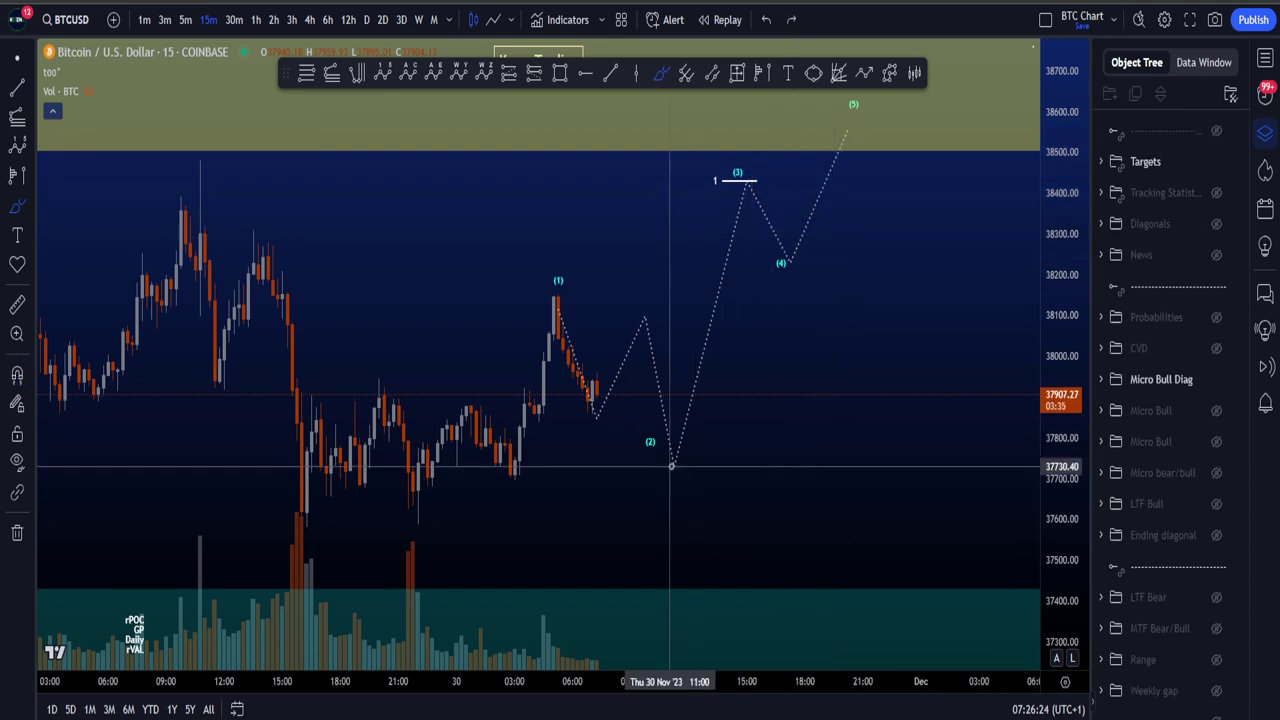
{"action": "mouse_move", "coordinate": [555, 315]}
{"action": "left_mouse_down"}
{"action": "mouse_move", "coordinate": [591, 385]}
{"action": "mouse_move", "coordinate": [633, 310]}
{"action": "mouse_move", "coordinate": [688, 472]}
{"action": "mouse_move", "coordinate": [760, 188]}
{"action": "left_mouse_up"}
{"action": "key", "text": "Delete"}
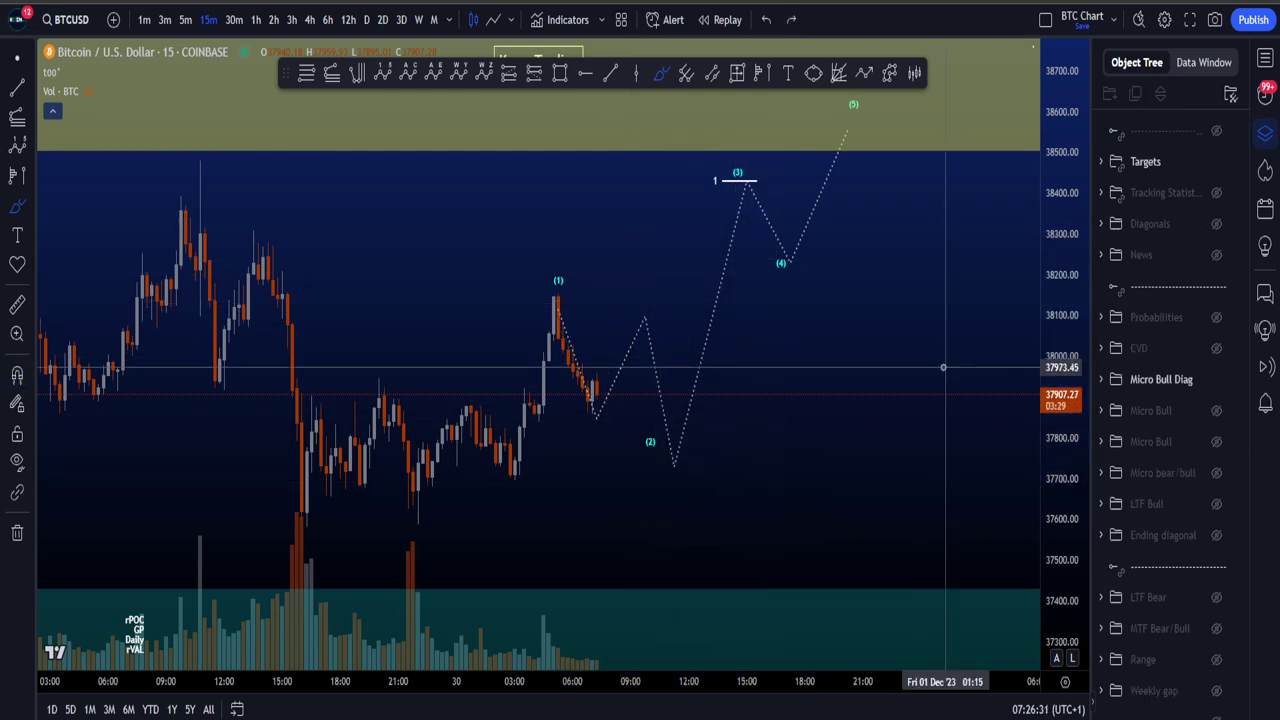
{"action": "mouse_move", "coordinate": [614, 465]}
{"action": "left_mouse_down"}
{"action": "mouse_move", "coordinate": [873, 95]}
{"action": "mouse_move", "coordinate": [311, 432]}
{"action": "mouse_move", "coordinate": [666, 346]}
{"action": "mouse_move", "coordinate": [757, 190]}
{"action": "left_mouse_up"}
{"action": "key", "text": "Delete"}
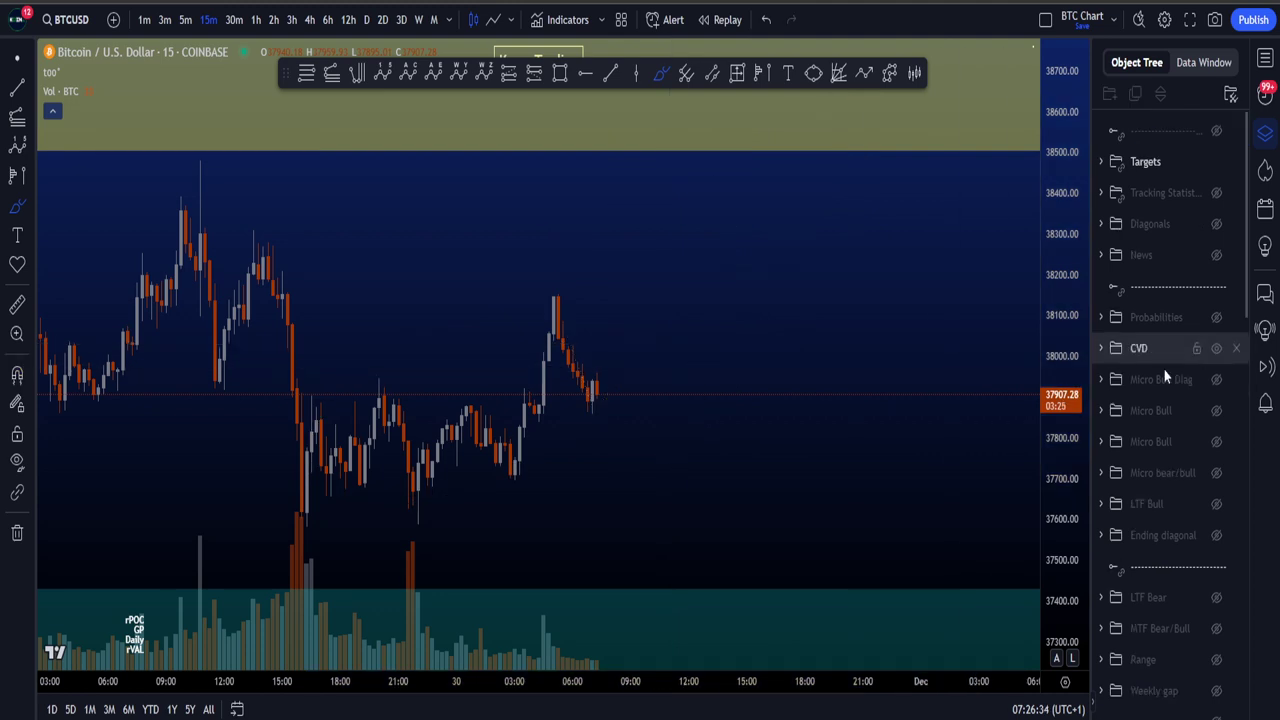
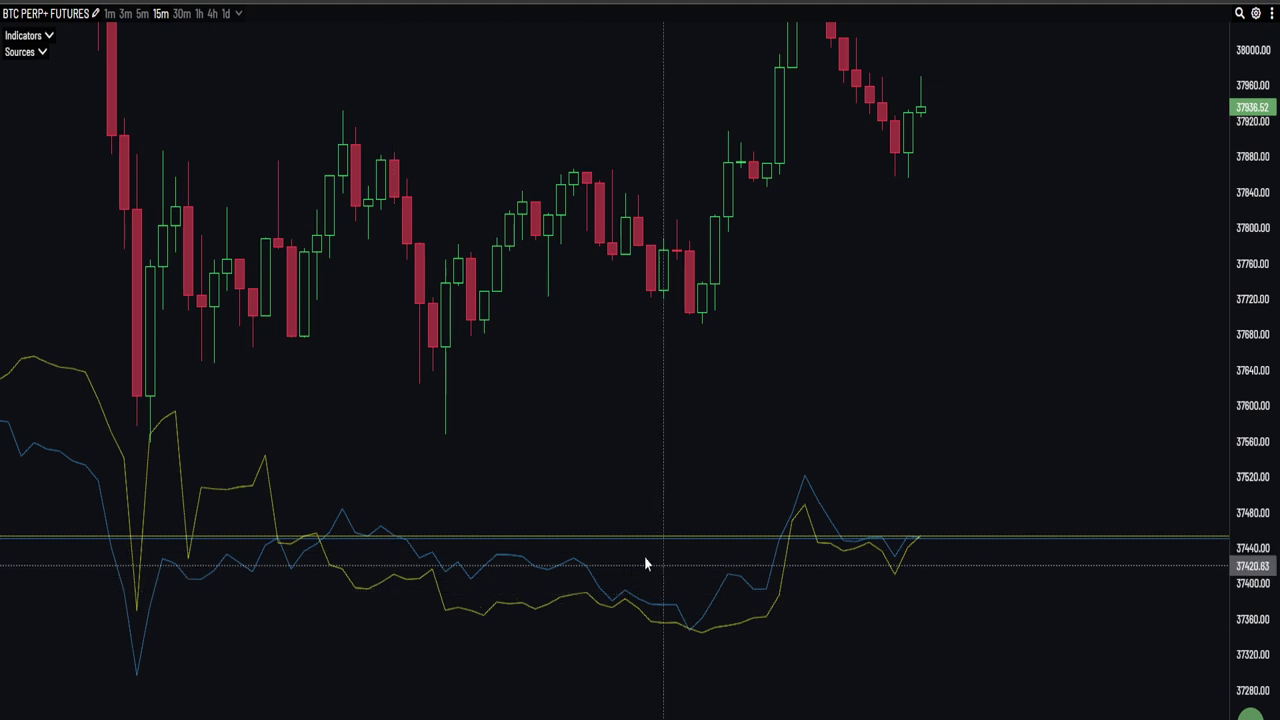
Step: Compare the blue and yellow lines with the candle highs and lows on the BTC PERP+ FUTURES 15m chart
{"action": "left_click_drag", "start_coordinate": [694, 456], "coordinate": [676, 460]}
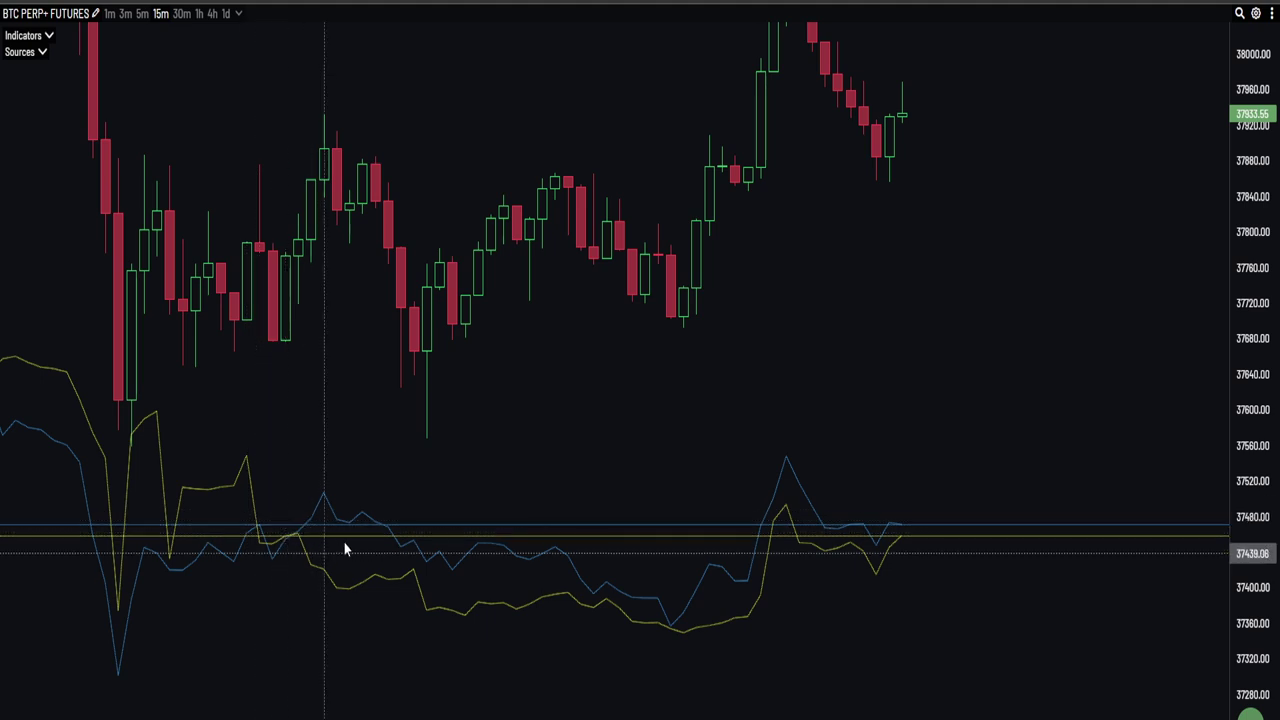
{"action": "left_click_drag", "start_coordinate": [633, 472], "coordinate": [618, 482]}
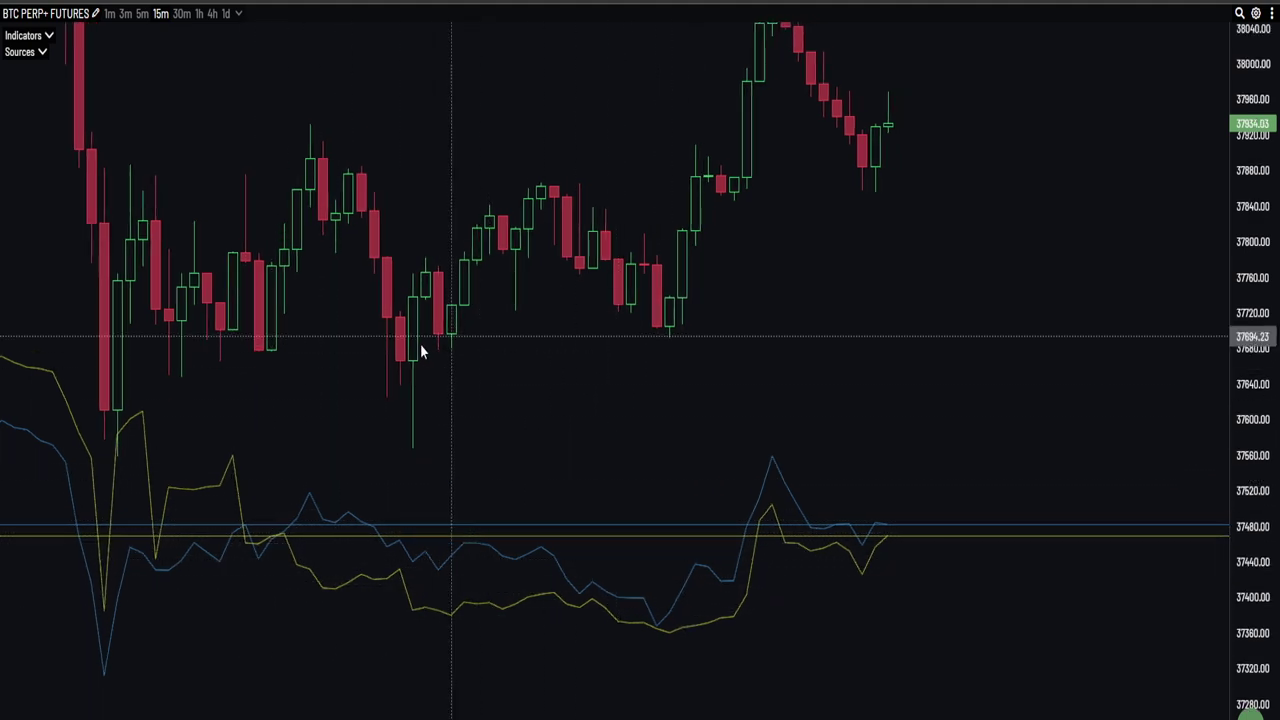
{"action": "scroll", "coordinate": [530, 405], "scroll_direction": "up", "scroll_amount": 3}
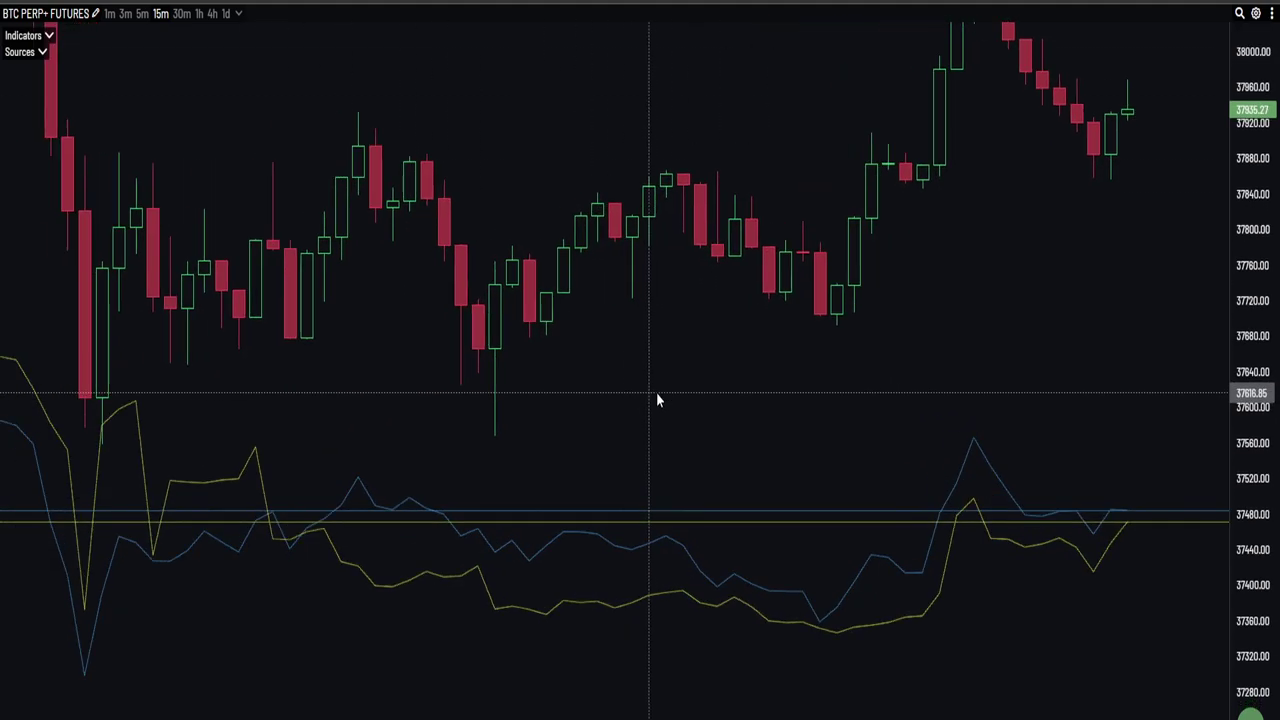
{"action": "scroll", "coordinate": [645, 396], "scroll_direction": "up", "scroll_amount": 2}
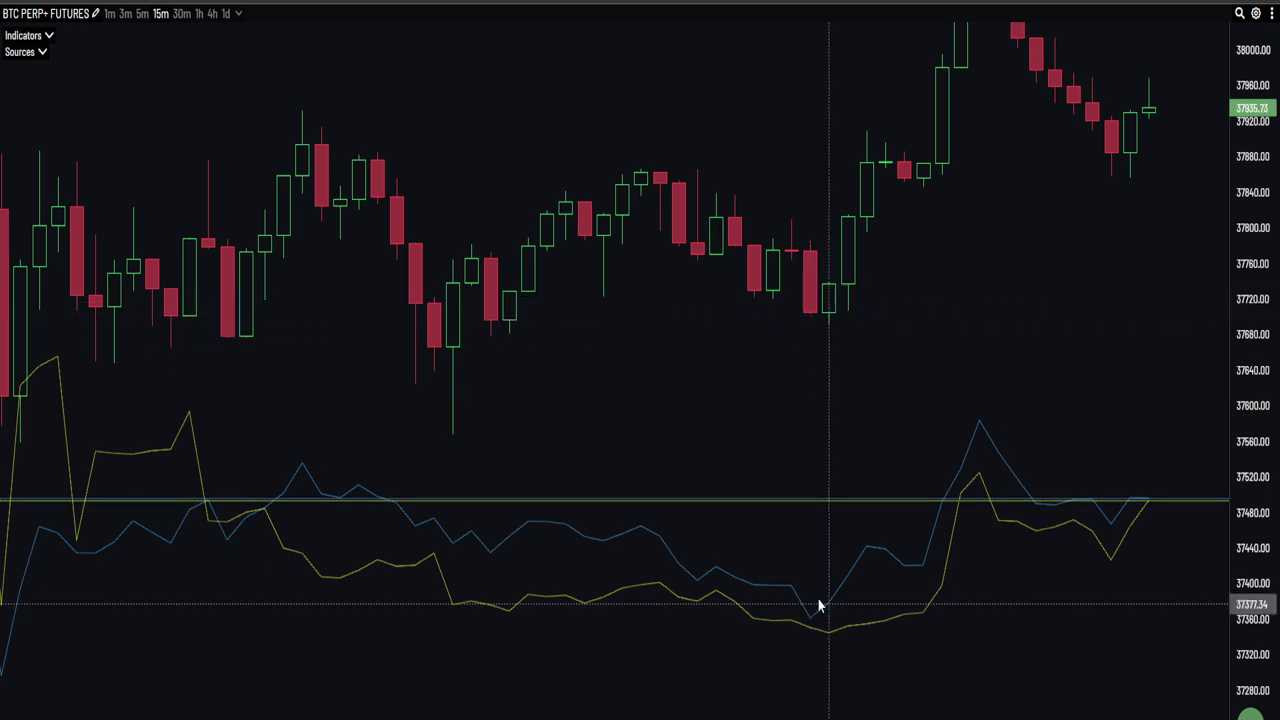
{"action": "left_click_drag", "start_coordinate": [806, 531], "coordinate": [797, 528]}
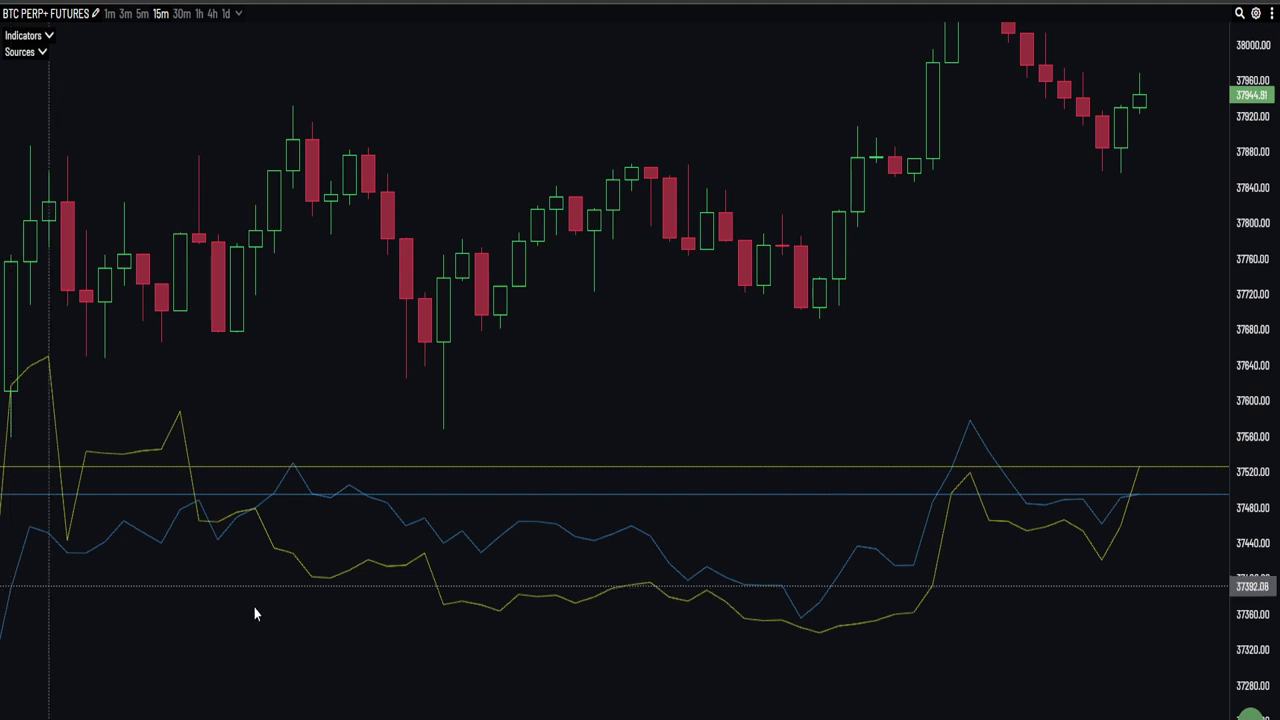
Step: On the BTCUSD chart with the CVD group shown, brush across the highs above the green trendline and delete the stroke
{"action": "left_click_drag", "start_coordinate": [823, 457], "coordinate": [716, 504]}
{"action": "scroll", "coordinate": [716, 504], "scroll_direction": "down", "scroll_amount": 3}
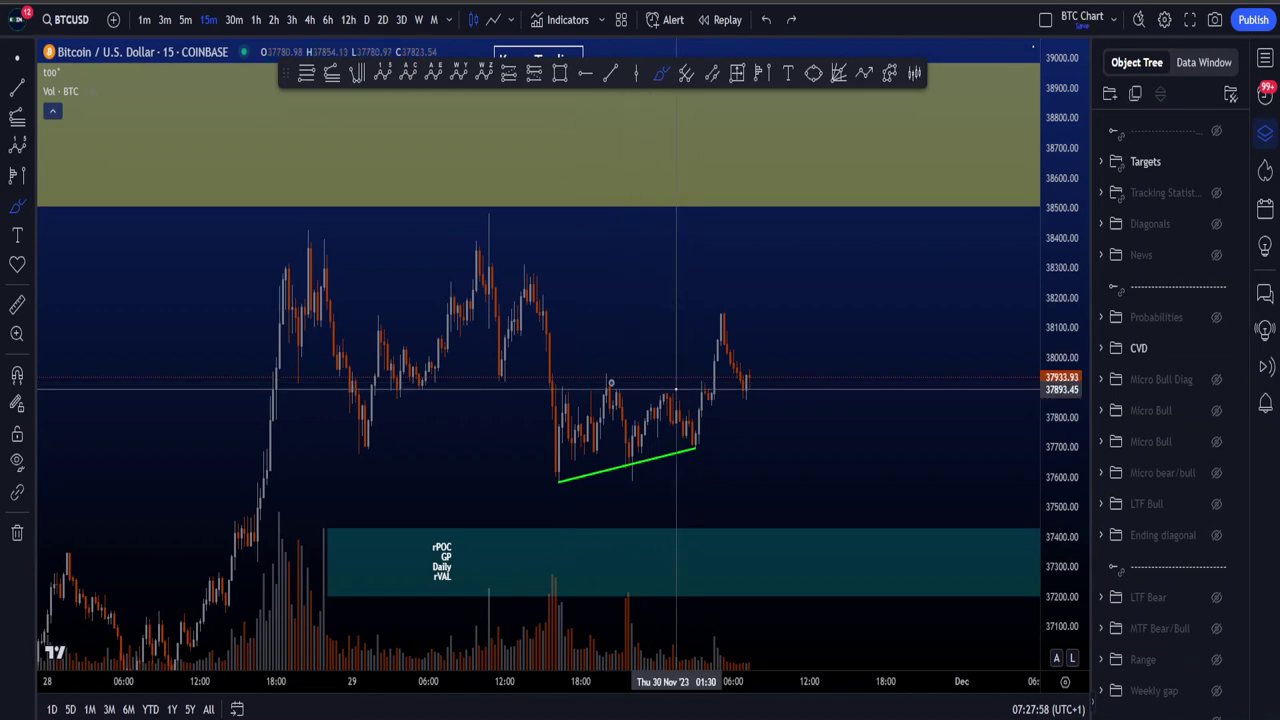
{"action": "left_click_drag", "start_coordinate": [676, 388], "coordinate": [655, 378]}
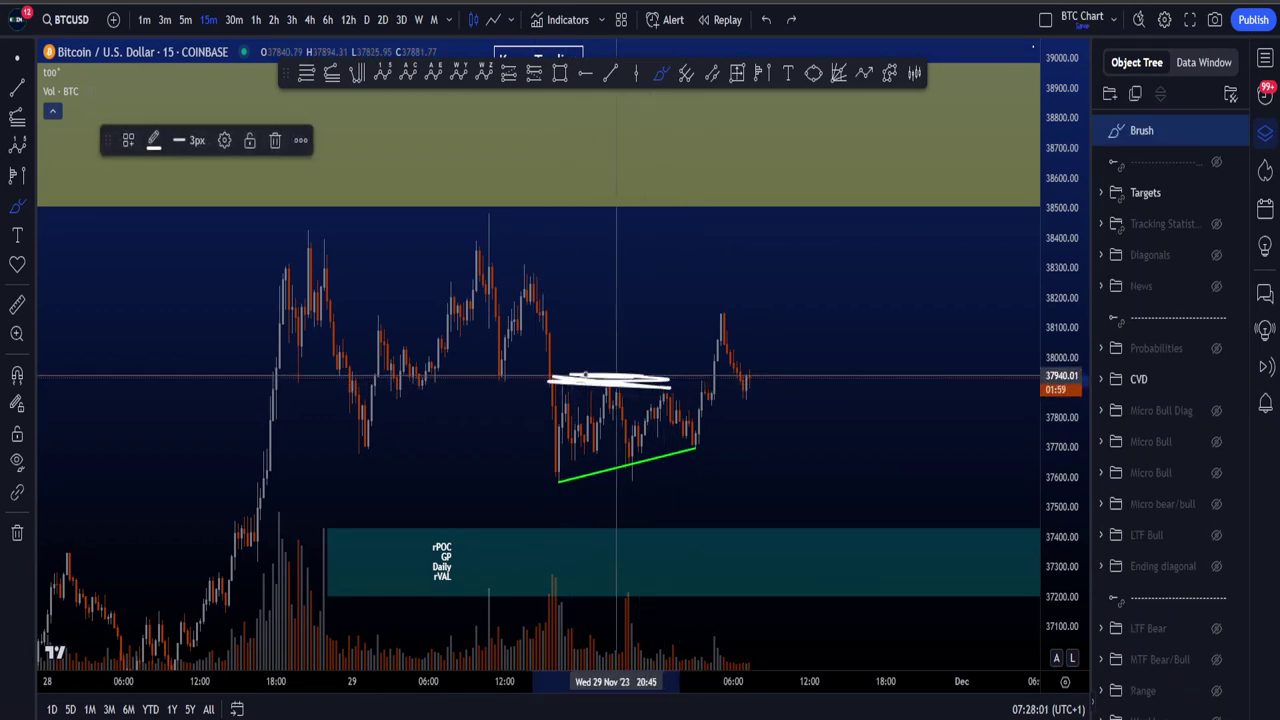
{"action": "key", "text": "Delete"}
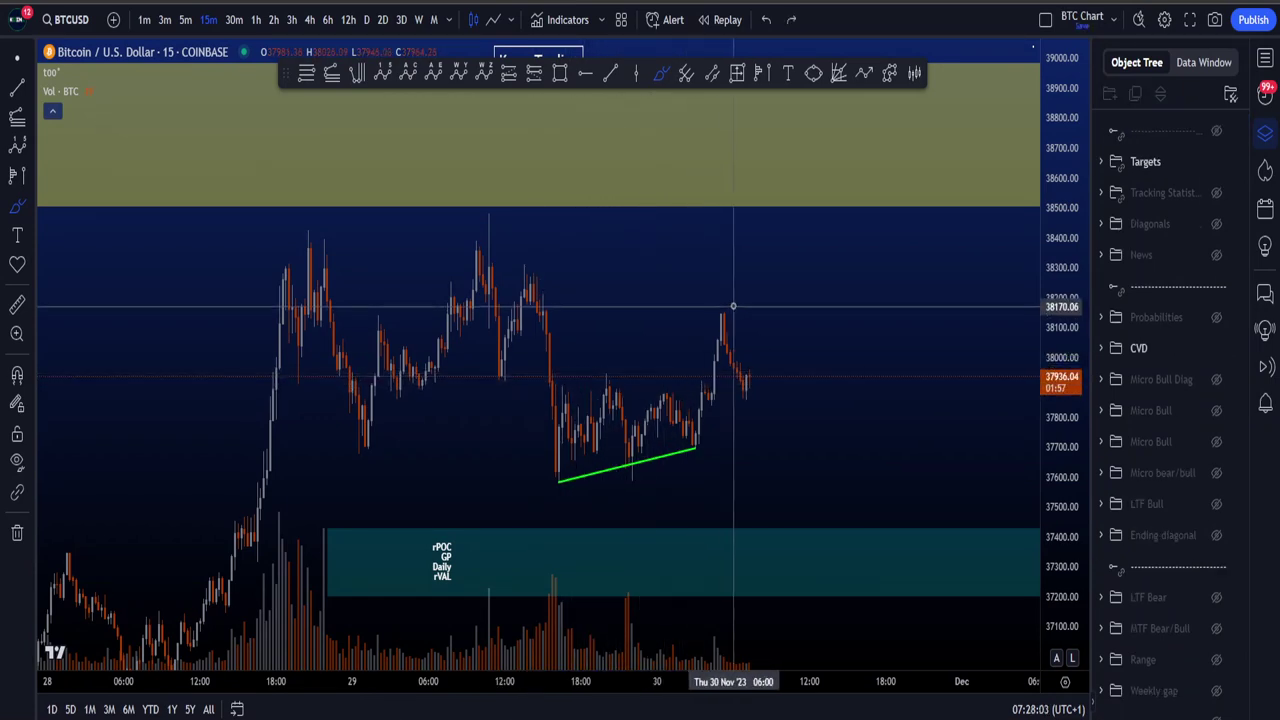
Step: Brush a mark across the latest high near 38,160 and along the pullback after it, deleting each stroke
{"action": "left_click_drag", "start_coordinate": [739, 308], "coordinate": [766, 312]}
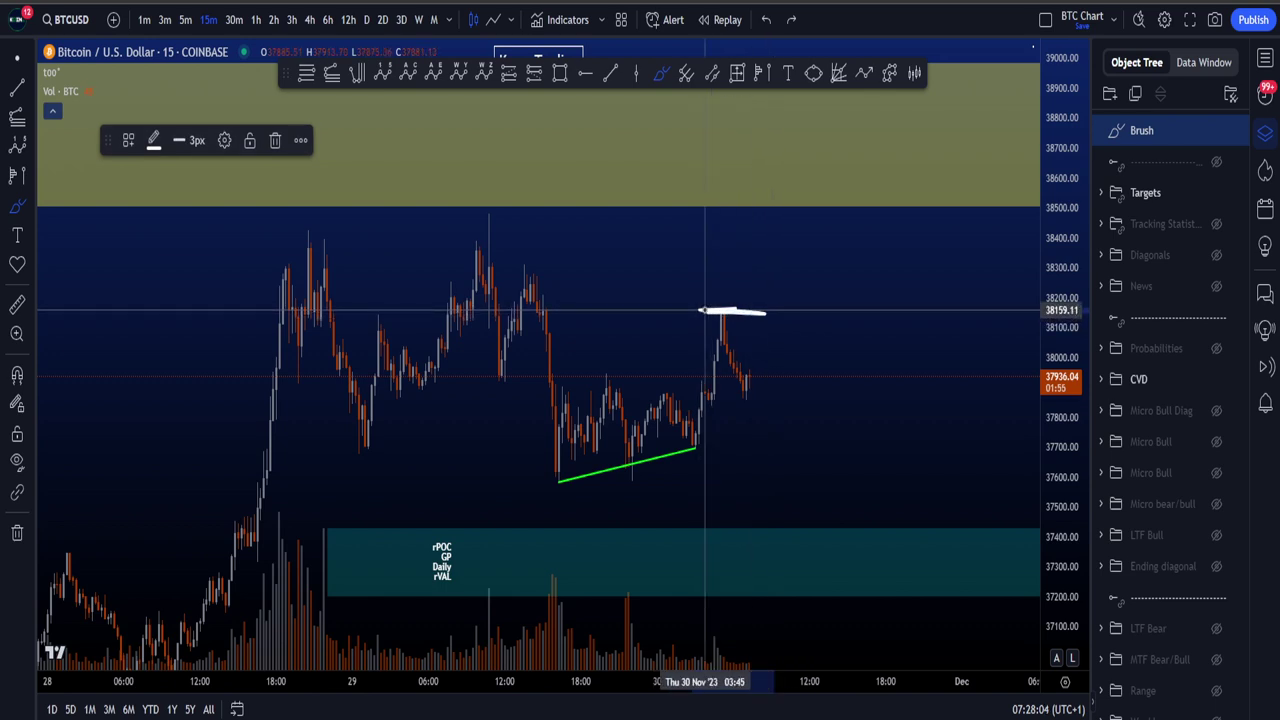
{"action": "key", "text": "Delete"}
{"action": "left_click_drag", "start_coordinate": [716, 322], "coordinate": [752, 377]}
{"action": "key", "text": "Delete"}
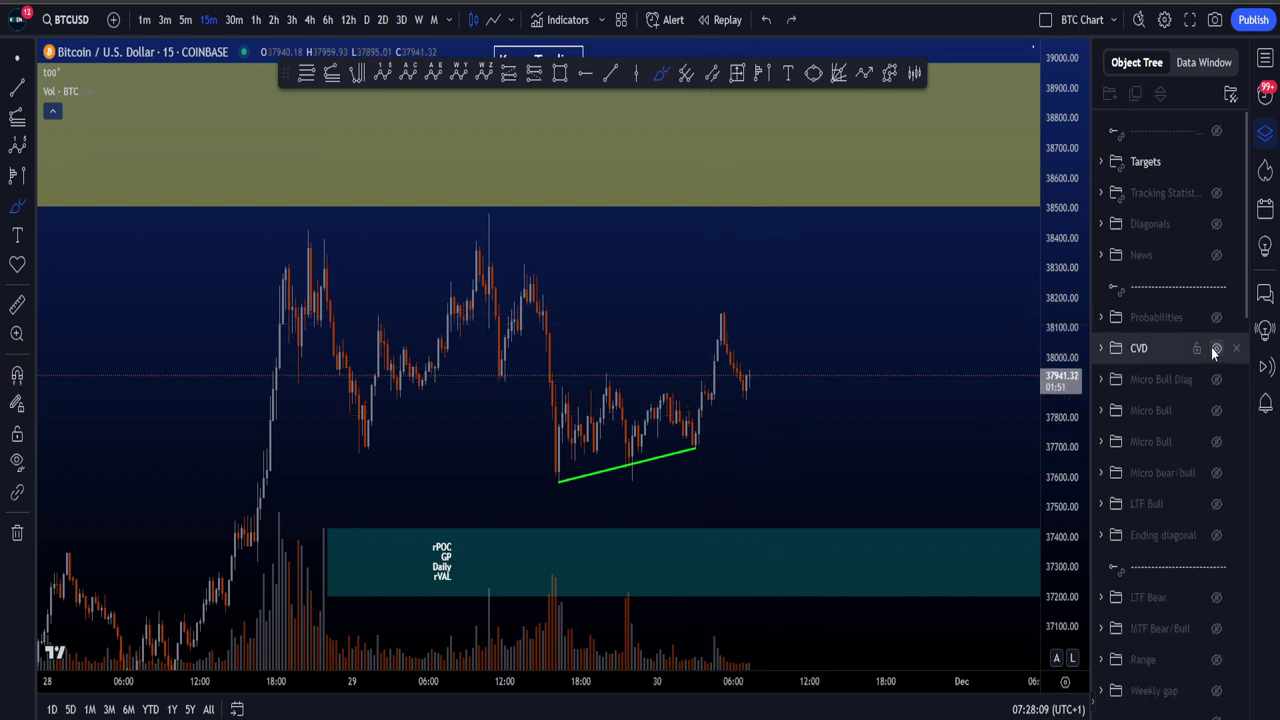
Step: Hide the CVD group, show the Probabilities group, and move its summary text box down below the yellow zone, beside the candles
{"action": "left_click", "coordinate": [1215, 348]}
{"action": "left_click", "coordinate": [1216, 317]}
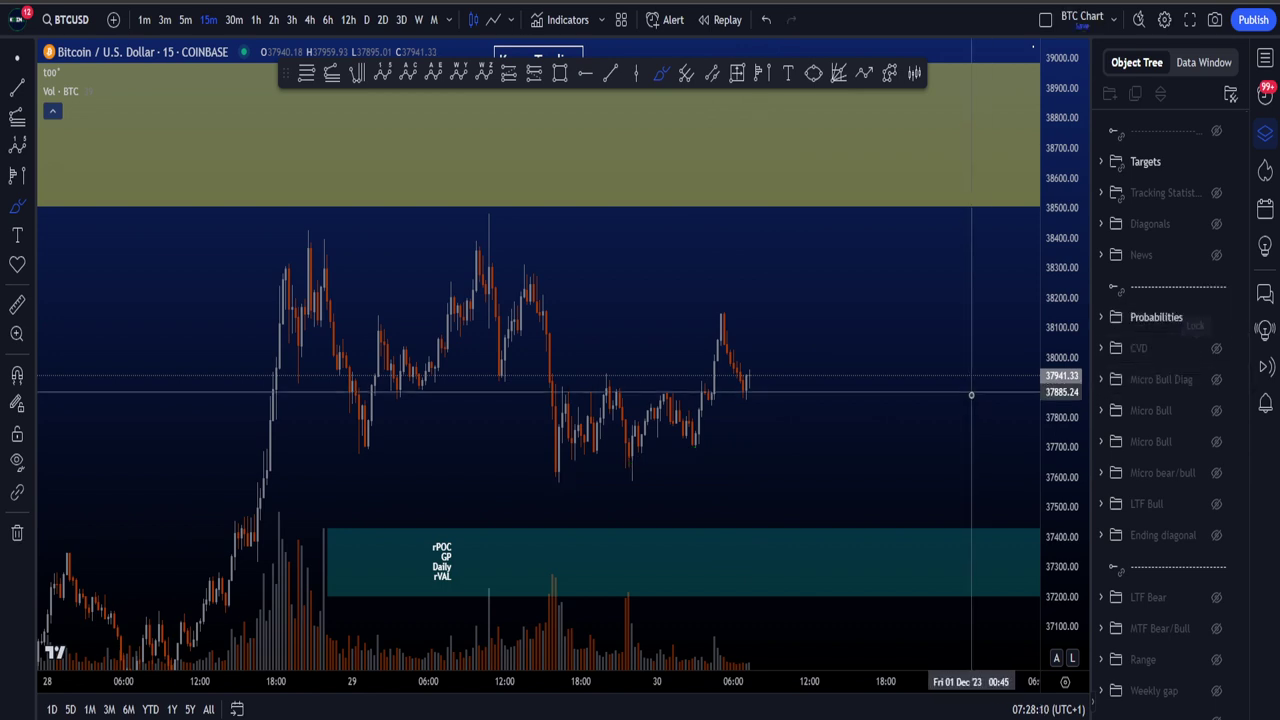
{"action": "scroll", "coordinate": [970, 396], "scroll_direction": "down", "scroll_amount": 2}
{"action": "scroll", "coordinate": [970, 396], "scroll_direction": "down", "scroll_amount": 3}
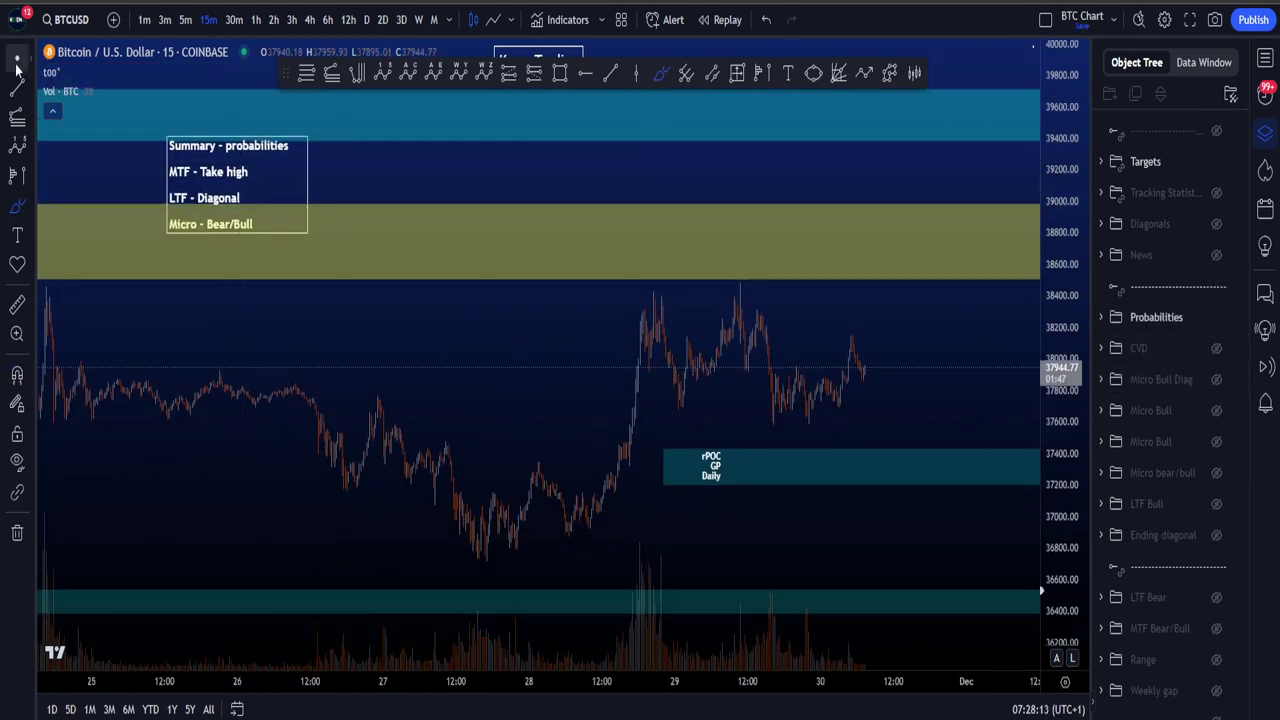
{"action": "scroll", "coordinate": [900, 485], "scroll_direction": "down", "scroll_amount": 2}
{"action": "key", "text": "Escape"}
{"action": "left_click_drag", "start_coordinate": [926, 534], "coordinate": [764, 538]}
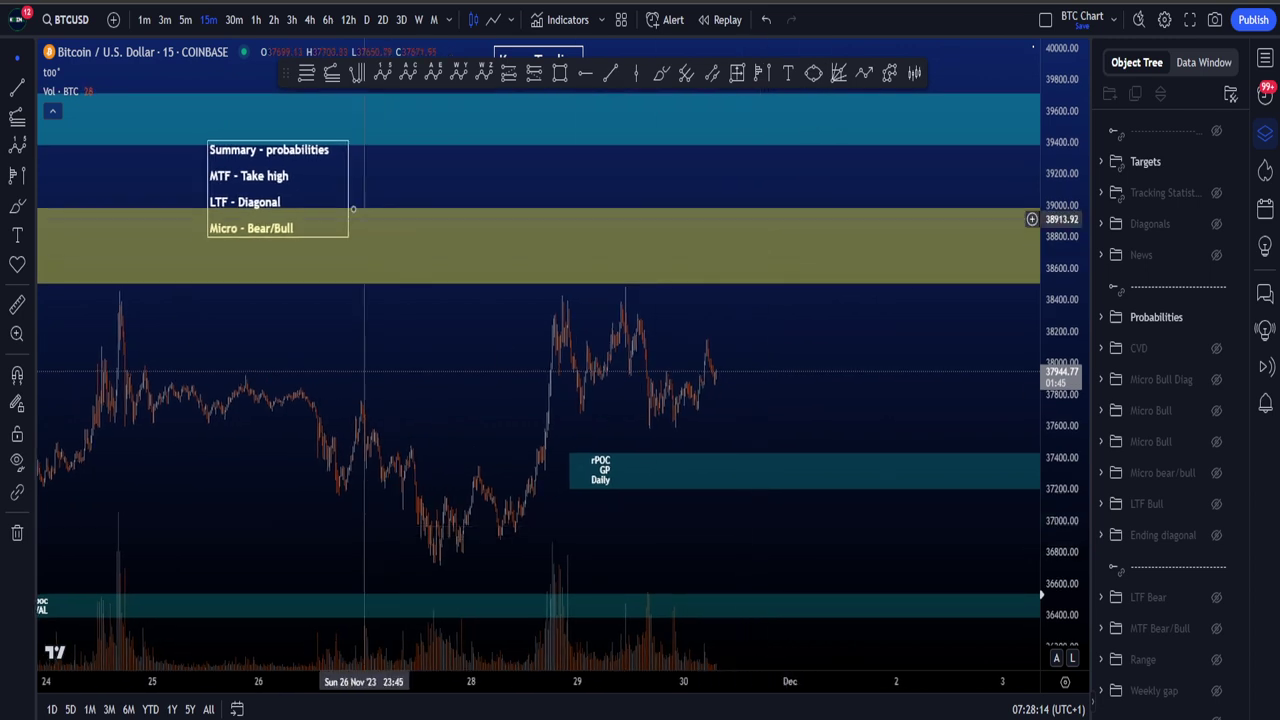
{"action": "left_click_drag", "start_coordinate": [336, 189], "coordinate": [485, 353]}
Step: Brush from above the yellow zone towards the summary box, circle its "LTF - Diagonal" line, and undo both strokes
{"action": "left_click", "coordinate": [659, 78]}
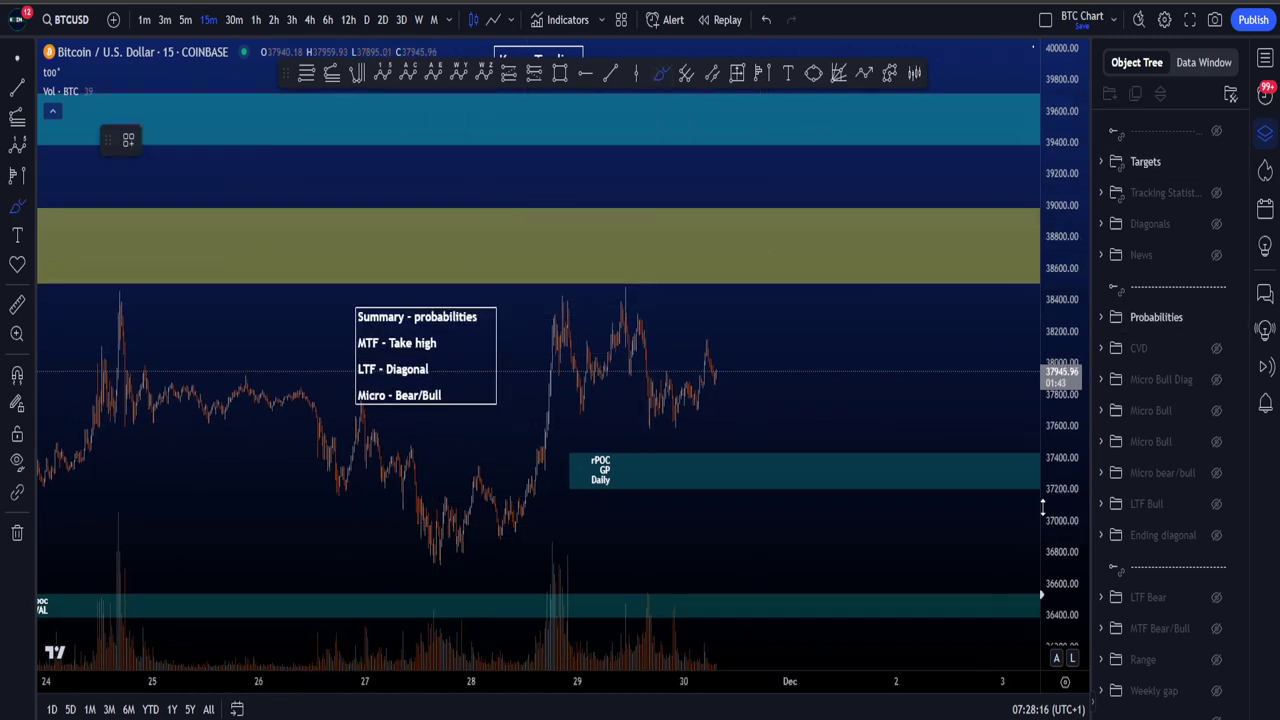
{"action": "mouse_move", "coordinate": [833, 148]}
{"action": "left_mouse_down"}
{"action": "mouse_move", "coordinate": [614, 286]}
{"action": "mouse_move", "coordinate": [752, 138]}
{"action": "mouse_move", "coordinate": [543, 295]}
{"action": "left_mouse_up"}
{"action": "key", "text": "ctrl+z"}
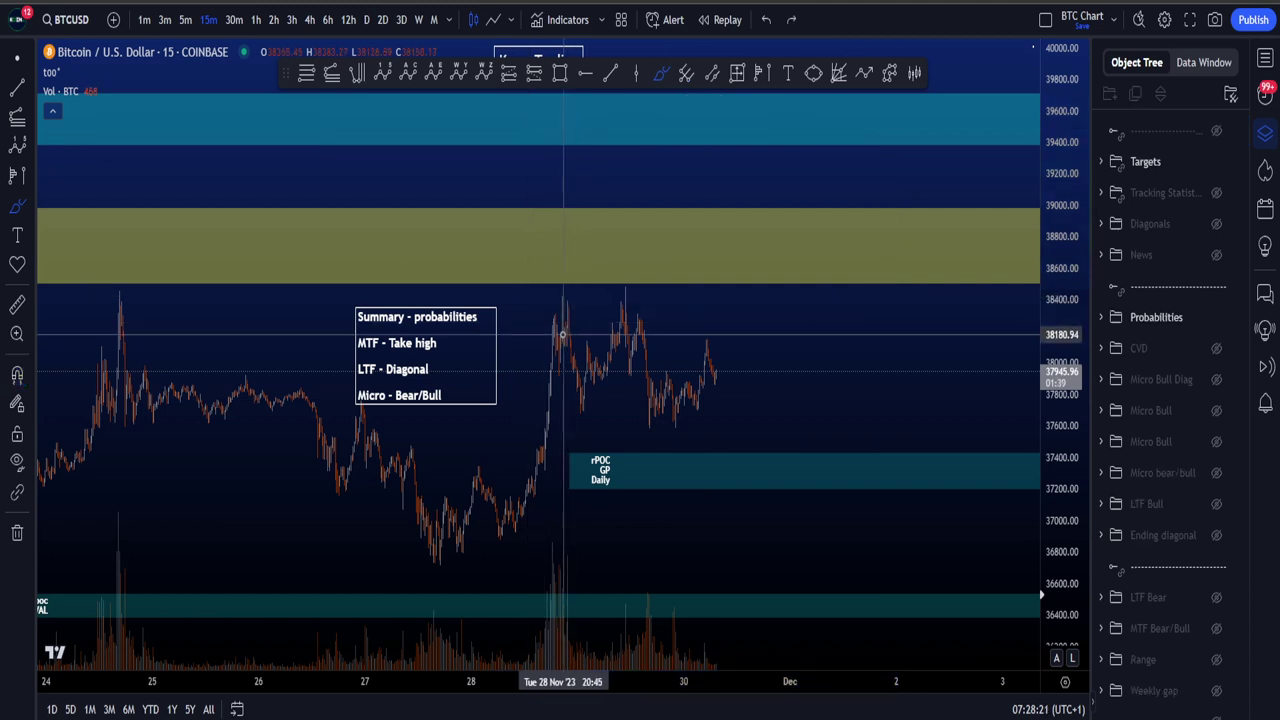
{"action": "mouse_move", "coordinate": [470, 370]}
{"action": "left_mouse_down"}
{"action": "mouse_move", "coordinate": [466, 343]}
{"action": "mouse_move", "coordinate": [486, 366]}
{"action": "left_mouse_up"}
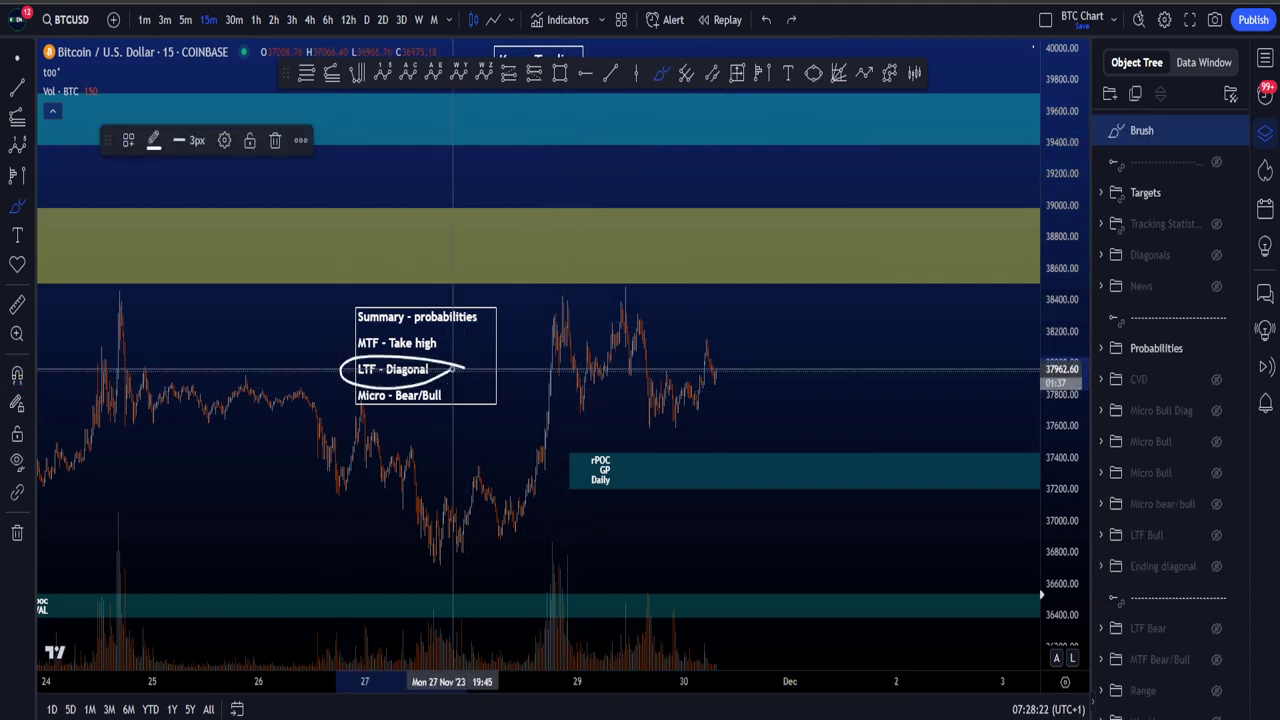
{"action": "key", "text": "ctrl+z"}
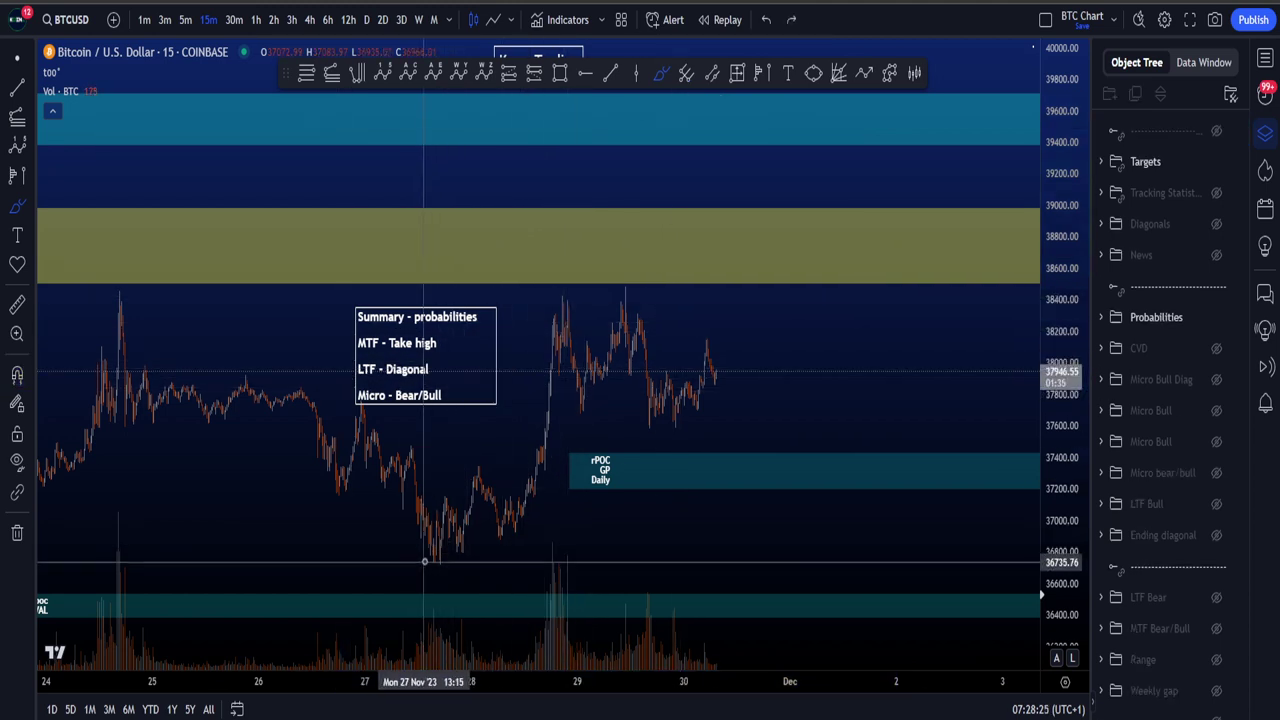
Step: Brush the rise from the 27 November low and the larger swing path from 22 November through the yellow zone, undoing the strokes
{"action": "mouse_move", "coordinate": [425, 560]}
{"action": "left_mouse_down"}
{"action": "mouse_move", "coordinate": [588, 278]}
{"action": "mouse_move", "coordinate": [808, 216]}
{"action": "left_mouse_up"}
{"action": "key", "text": "ctrl+z"}
{"action": "scroll", "coordinate": [808, 217], "scroll_direction": "down", "scroll_amount": 3}
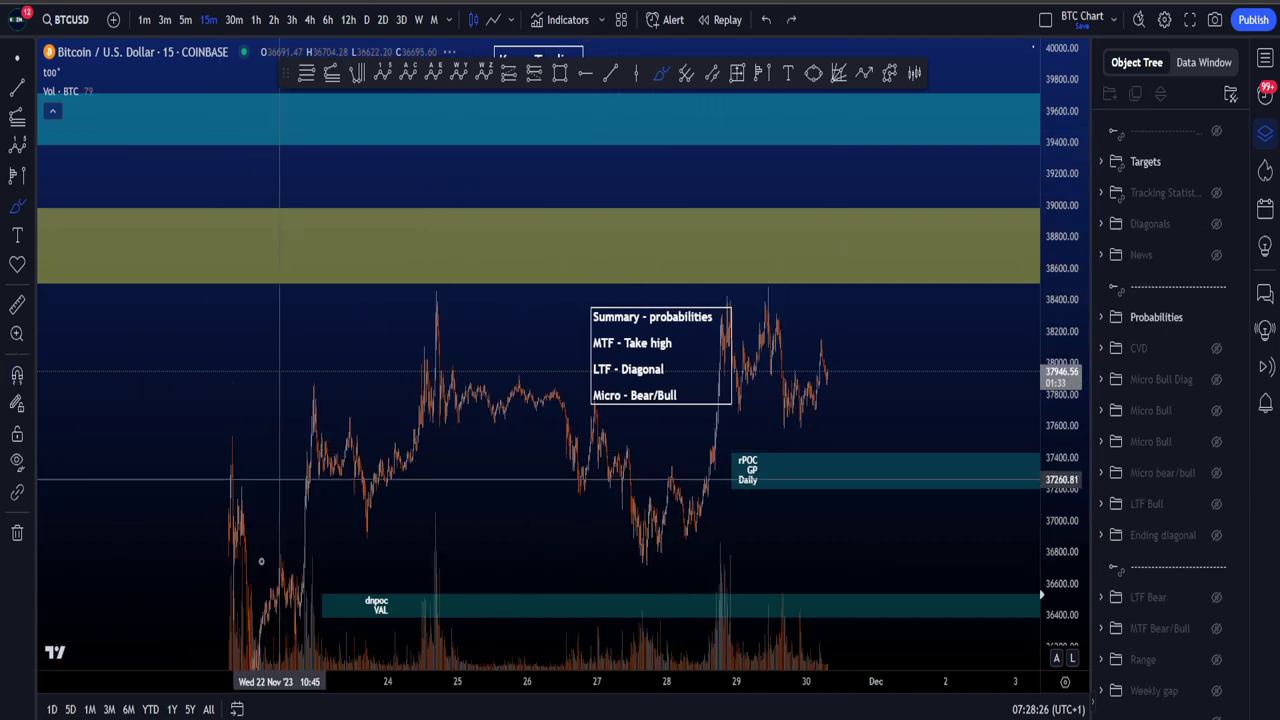
{"action": "mouse_move", "coordinate": [275, 550]}
{"action": "left_mouse_down"}
{"action": "mouse_move", "coordinate": [437, 309]}
{"action": "mouse_move", "coordinate": [645, 547]}
{"action": "mouse_move", "coordinate": [829, 181]}
{"action": "mouse_move", "coordinate": [851, 194]}
{"action": "left_mouse_up"}
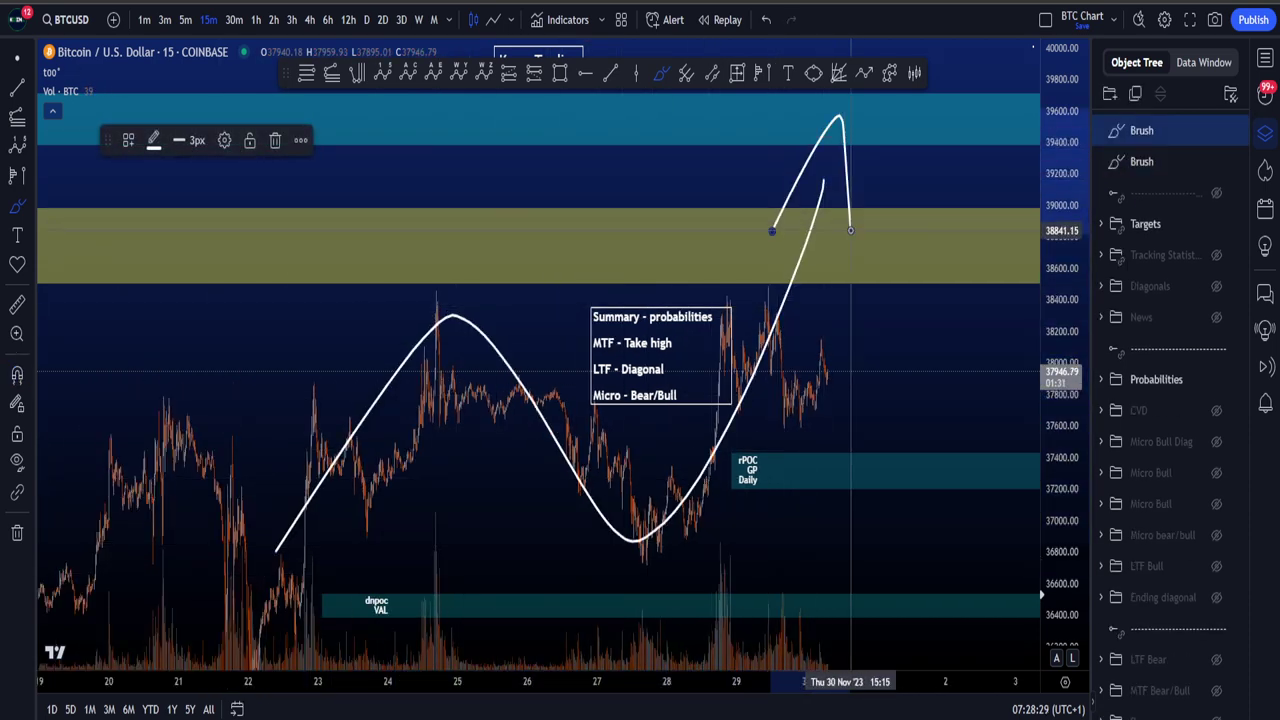
{"action": "key", "text": "ctrl+z"}
Step: Brush projected rises from the recent candles and the 27 November low through the yellow zone into the upper teal zone, undoing the strokes
{"action": "left_click_drag", "start_coordinate": [1062, 212], "coordinate": [1063, 310]}
{"action": "mouse_move", "coordinate": [928, 251]}
{"action": "left_mouse_down"}
{"action": "mouse_move", "coordinate": [908, 229]}
{"action": "mouse_move", "coordinate": [913, 106]}
{"action": "mouse_move", "coordinate": [937, 66]}
{"action": "left_mouse_up"}
{"action": "key", "text": "ctrl+z"}
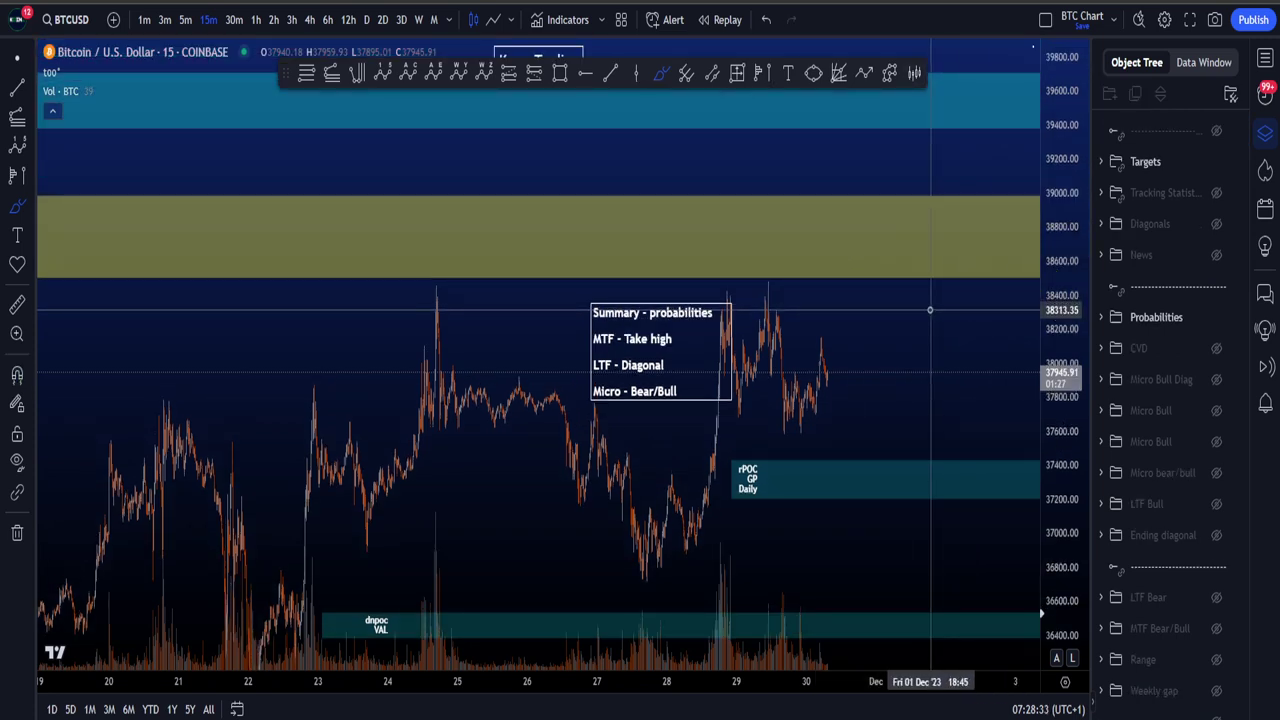
{"action": "scroll", "coordinate": [929, 306], "scroll_direction": "up", "scroll_amount": 3}
{"action": "left_click_drag", "start_coordinate": [750, 398], "coordinate": [826, 187]}
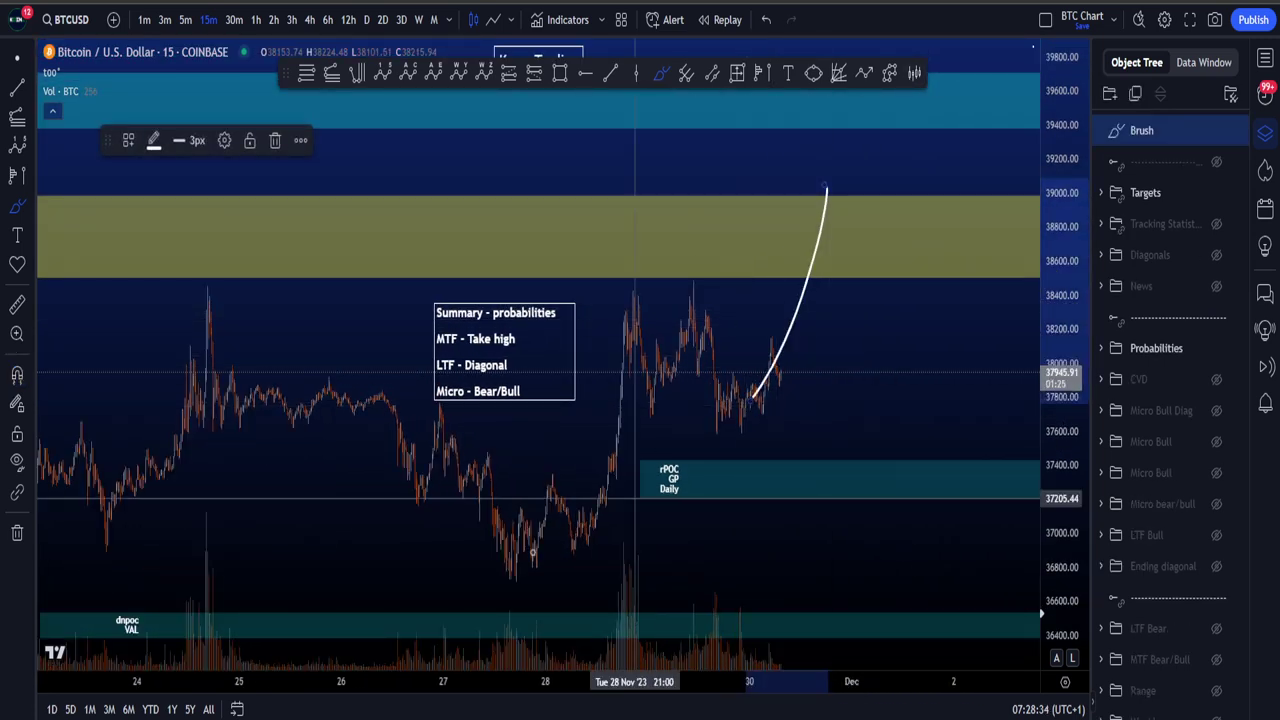
{"action": "mouse_move", "coordinate": [386, 560]}
{"action": "left_mouse_down"}
{"action": "mouse_move", "coordinate": [626, 506]}
{"action": "mouse_move", "coordinate": [856, 89]}
{"action": "left_mouse_up"}
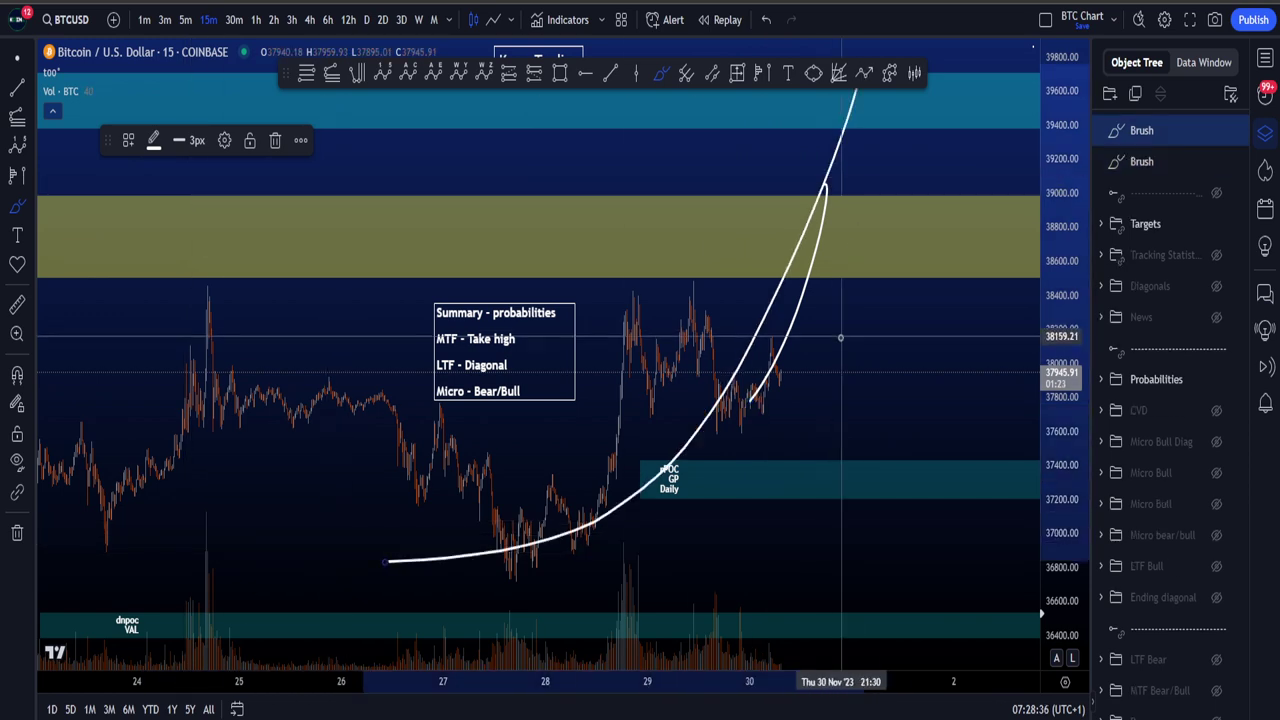
{"action": "key", "text": "ctrl+z"}
{"action": "key", "text": "ctrl+z"}
{"action": "mouse_move", "coordinate": [863, 194]}
{"action": "left_mouse_down"}
{"action": "mouse_move", "coordinate": [874, 143]}
{"action": "mouse_move", "coordinate": [867, 196]}
{"action": "left_mouse_up"}
{"action": "key", "text": "ctrl+z"}
Step: Brush a projected move from the latest high through the yellow zone, mark the pullback at the newest candles, and undo both strokes
{"action": "scroll", "coordinate": [1051, 283], "scroll_direction": "down", "scroll_amount": 2}
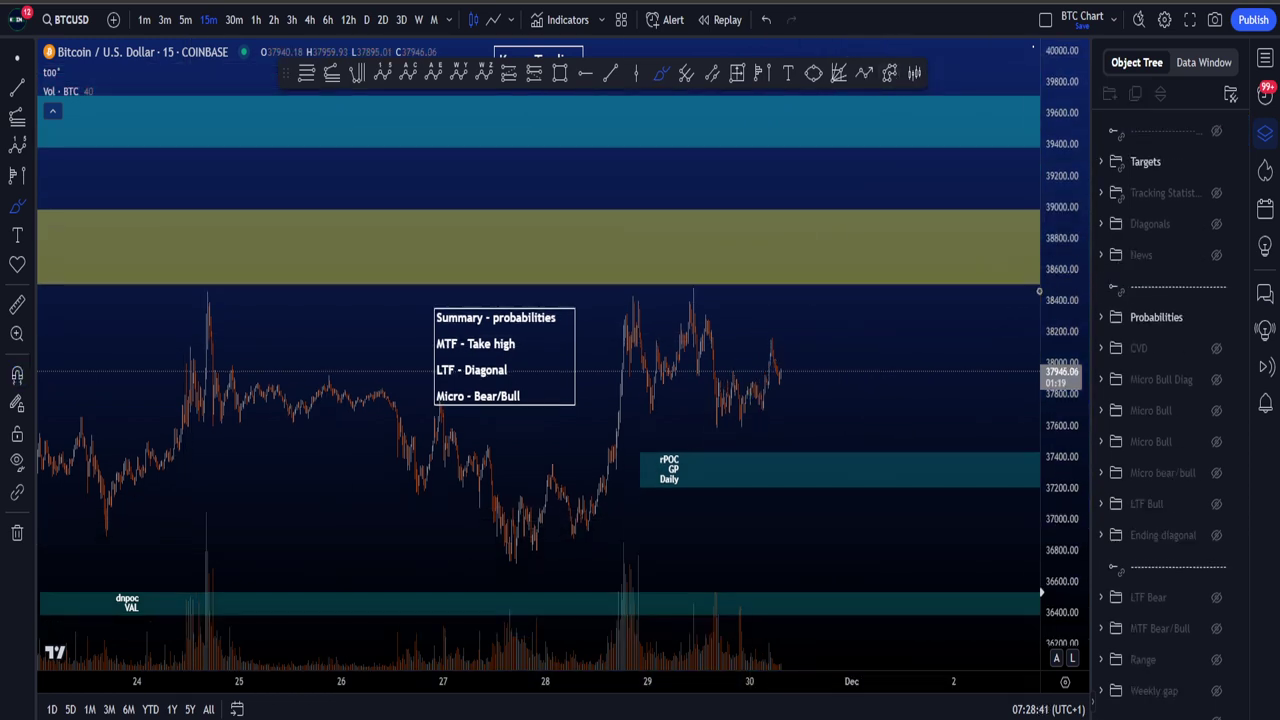
{"action": "left_click_drag", "start_coordinate": [1056, 328], "coordinate": [1056, 228]}
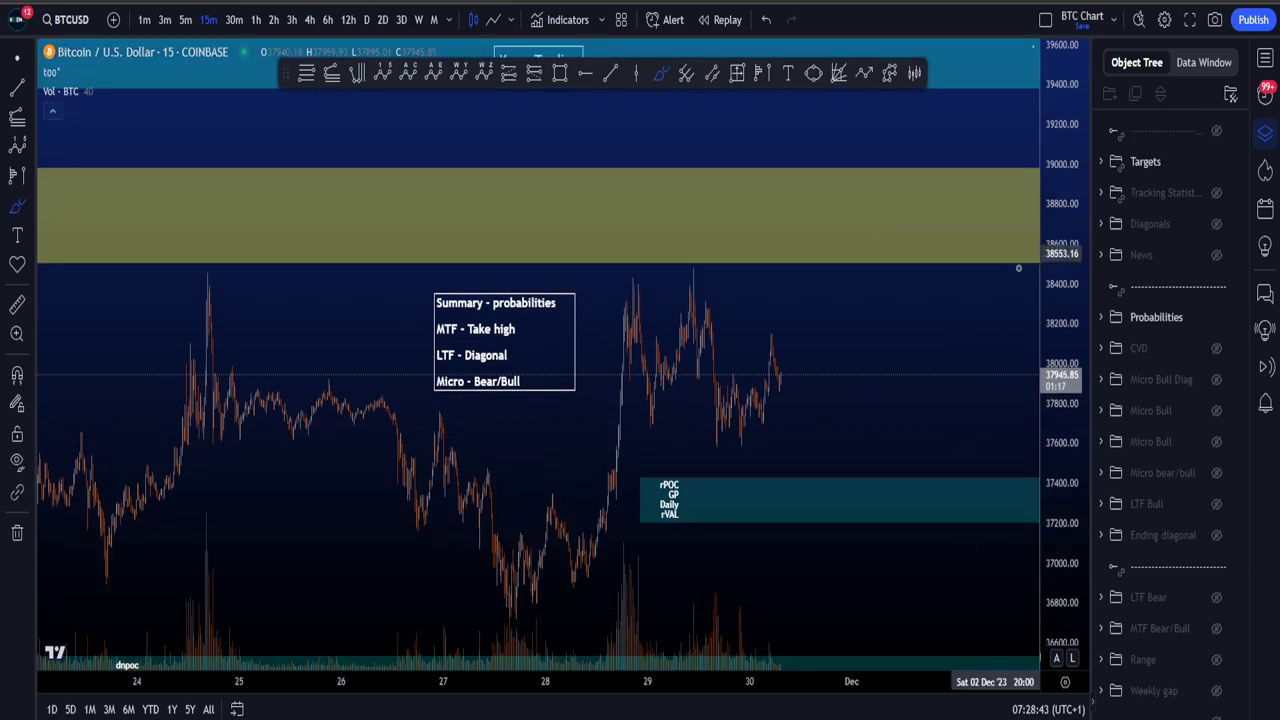
{"action": "left_click_drag", "start_coordinate": [776, 337], "coordinate": [865, 115]}
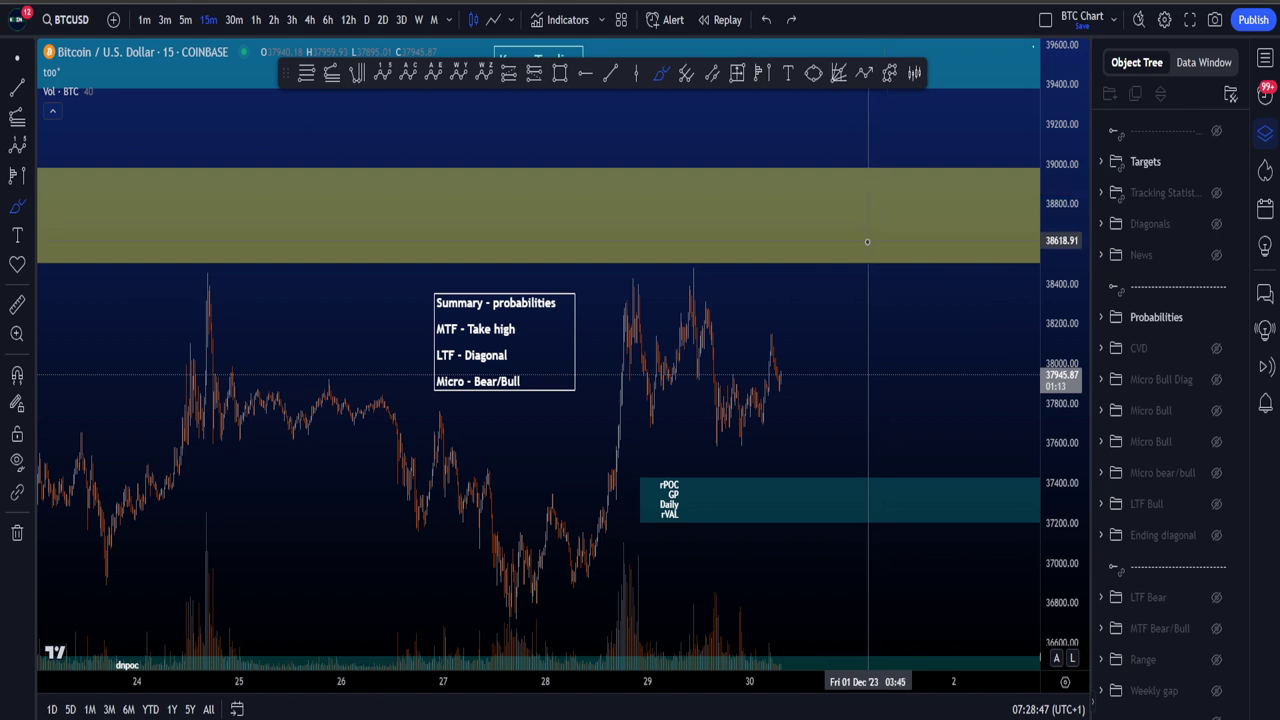
{"action": "scroll", "coordinate": [867, 241], "scroll_direction": "up", "scroll_amount": 2}
{"action": "scroll", "coordinate": [763, 326], "scroll_direction": "up", "scroll_amount": 4}
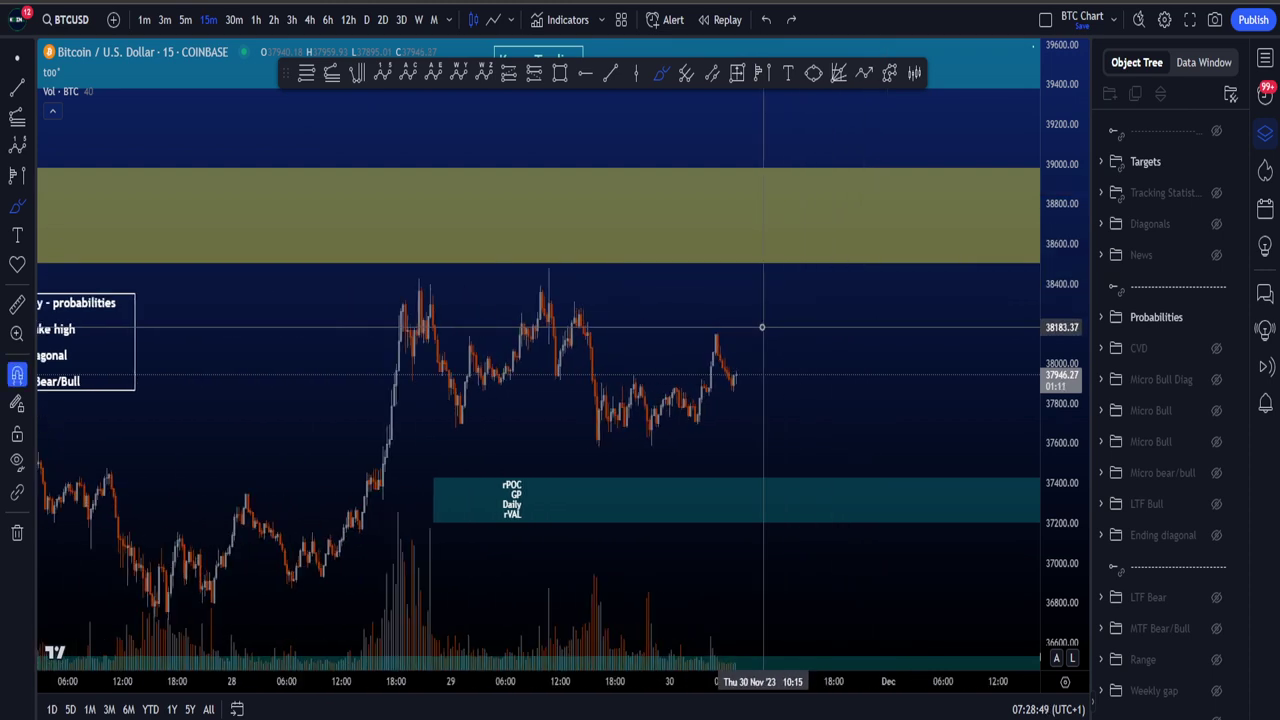
{"action": "scroll", "coordinate": [774, 330], "scroll_direction": "down", "scroll_amount": 2}
{"action": "left_click_drag", "start_coordinate": [1060, 483], "coordinate": [1060, 415]}
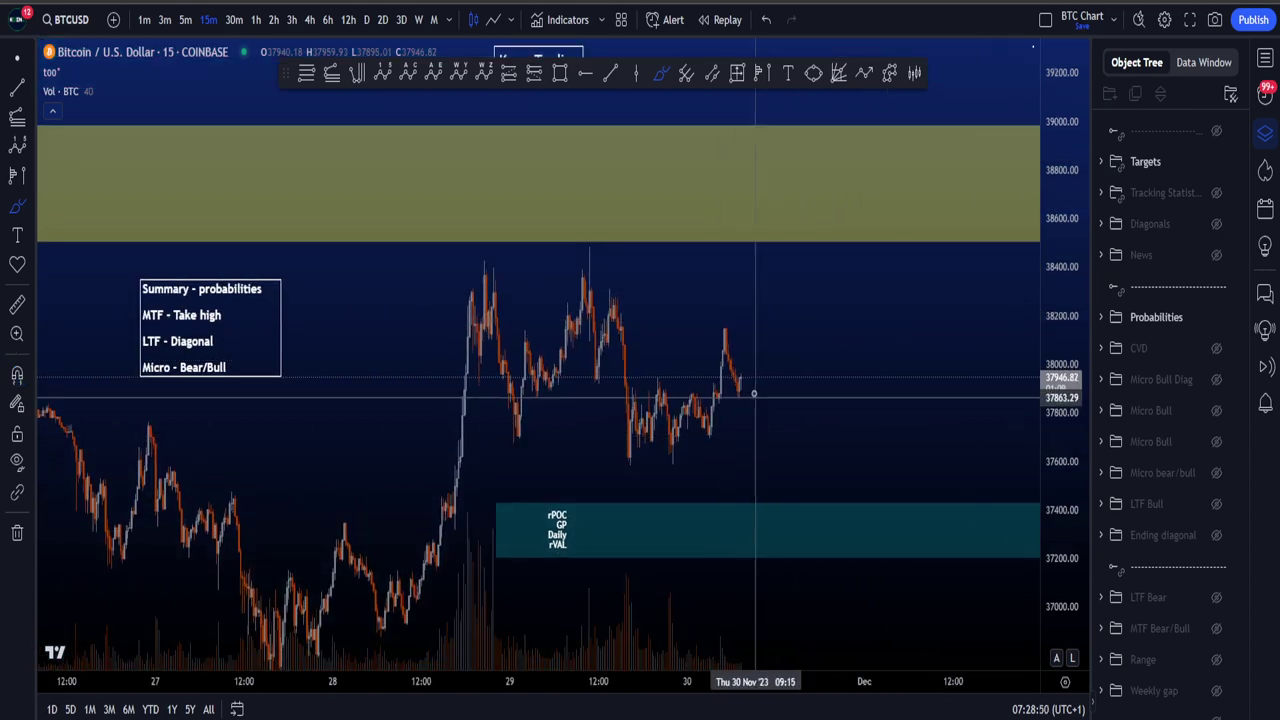
{"action": "mouse_move", "coordinate": [754, 395]}
{"action": "left_mouse_down"}
{"action": "mouse_move", "coordinate": [625, 407]}
{"action": "mouse_move", "coordinate": [757, 390]}
{"action": "mouse_move", "coordinate": [724, 378]}
{"action": "left_mouse_up"}
{"action": "key", "text": "ctrl+z"}
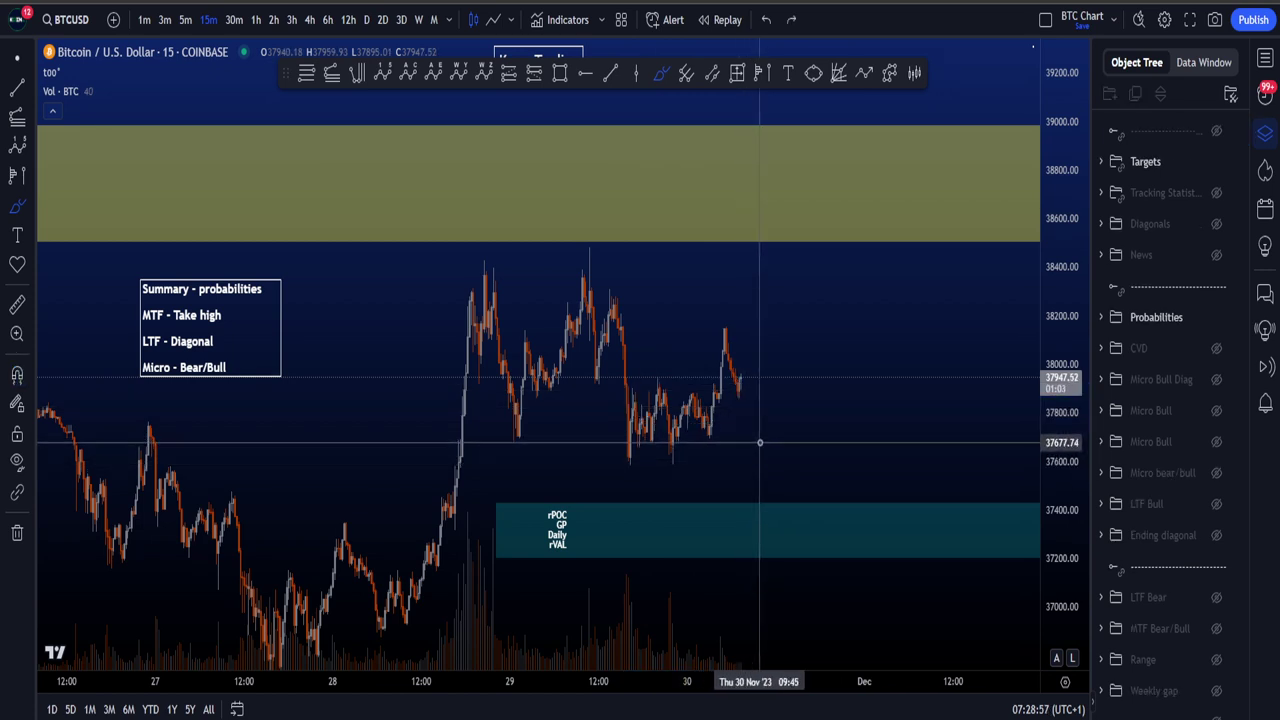
Step: Circle the rPOC/GP/Daily/rVAL zone, brush a bounce from it to the yellow zone and a rise from the latest candle, undoing the strokes
{"action": "mouse_move", "coordinate": [762, 505]}
{"action": "left_mouse_down"}
{"action": "mouse_move", "coordinate": [725, 540]}
{"action": "mouse_move", "coordinate": [823, 268]}
{"action": "mouse_move", "coordinate": [854, 237]}
{"action": "left_mouse_up"}
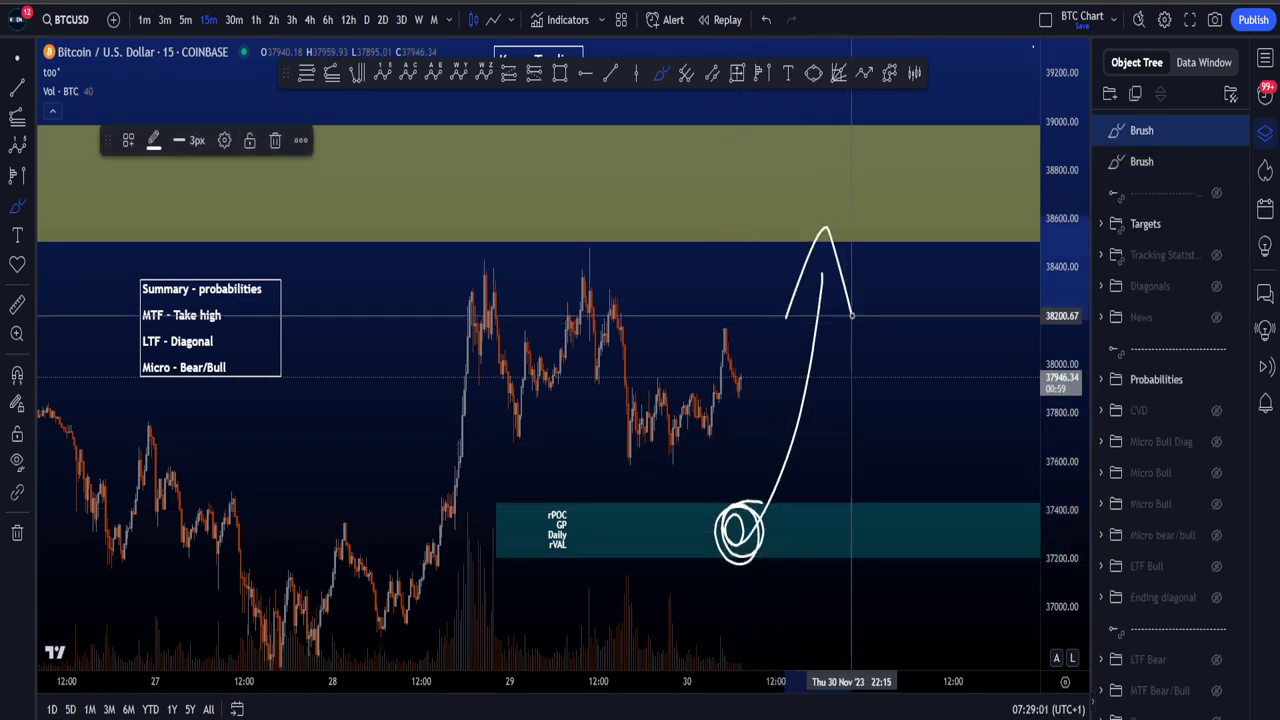
{"action": "left_click_drag", "start_coordinate": [557, 467], "coordinate": [820, 374]}
{"action": "key", "text": "ctrl+z"}
{"action": "key", "text": "ctrl+z"}
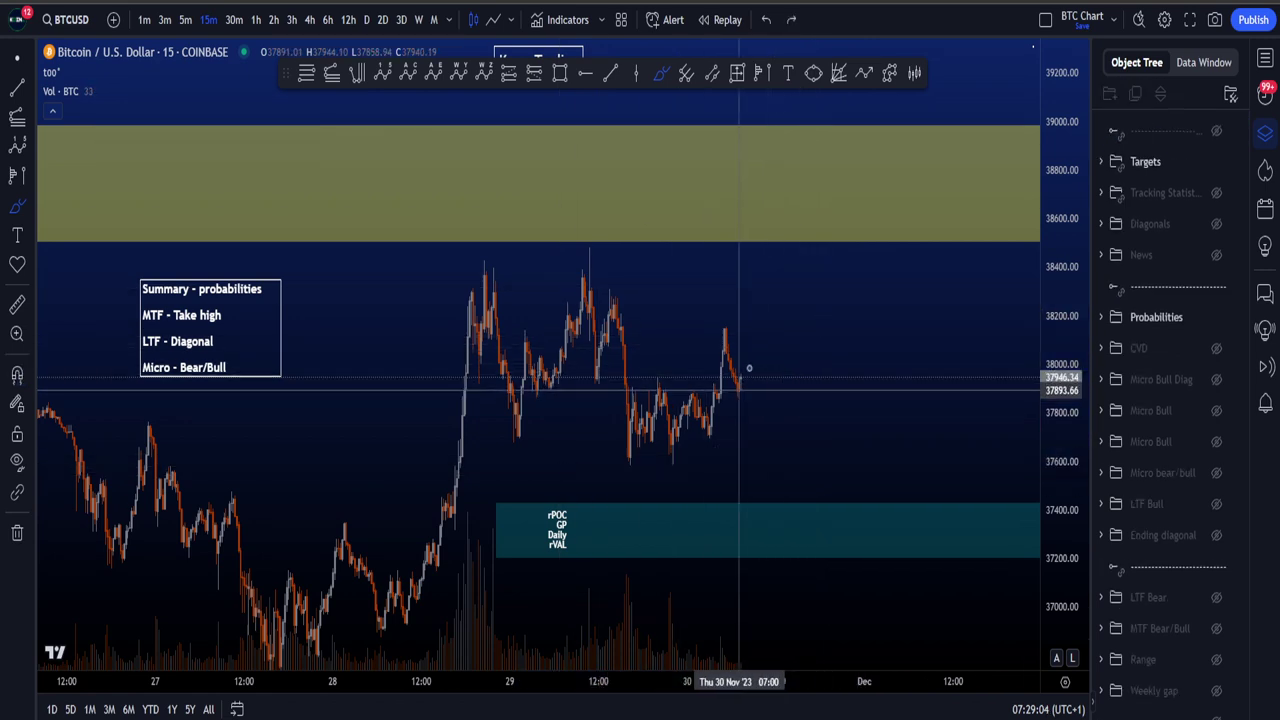
{"action": "mouse_move", "coordinate": [741, 387]}
{"action": "left_mouse_down"}
{"action": "mouse_move", "coordinate": [770, 272]}
{"action": "mouse_move", "coordinate": [786, 332]}
{"action": "left_mouse_up"}
{"action": "key", "text": "ctrl+z"}
{"action": "key", "text": "ctrl+z"}
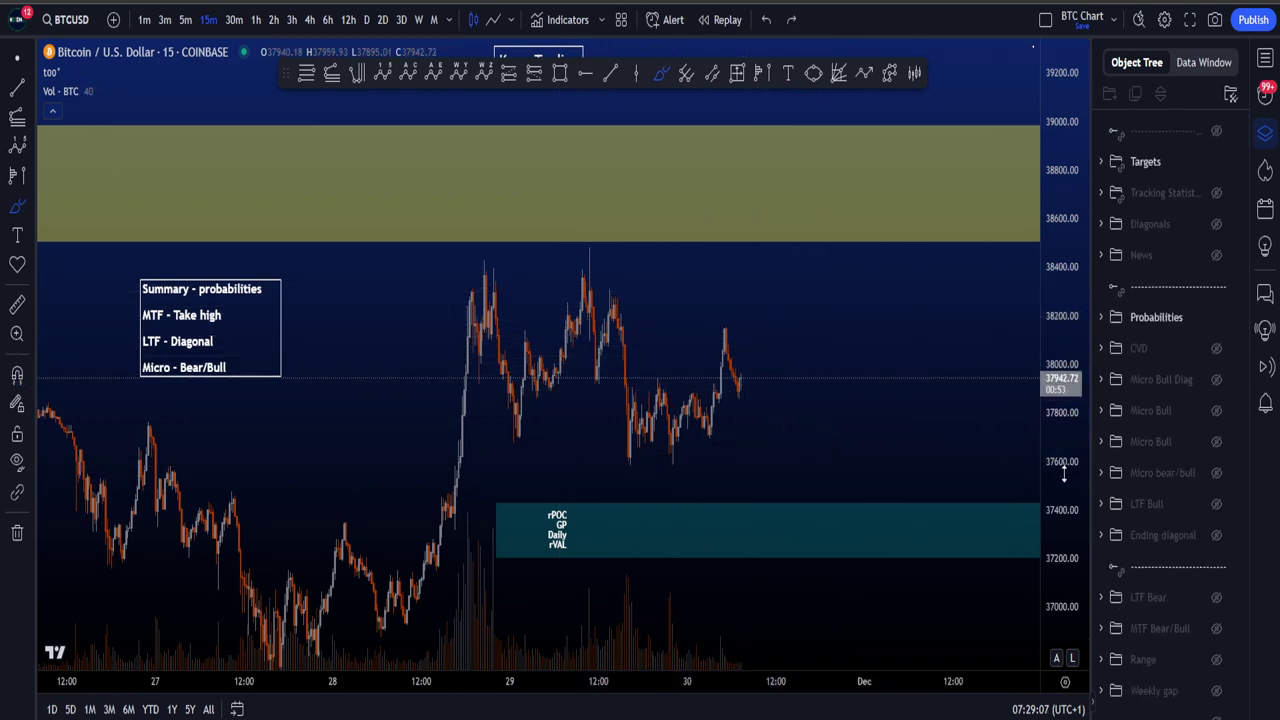
Step: Brush the latest rise, outline the pullback from its high, and mark across the 29–30 November range, undoing each stroke
{"action": "left_click_drag", "start_coordinate": [1066, 477], "coordinate": [1064, 380]}
{"action": "scroll", "coordinate": [786, 388], "scroll_direction": "up", "scroll_amount": 2}
{"action": "mouse_move", "coordinate": [695, 449]}
{"action": "left_mouse_down"}
{"action": "mouse_move", "coordinate": [714, 437]}
{"action": "mouse_move", "coordinate": [603, 451]}
{"action": "mouse_move", "coordinate": [745, 378]}
{"action": "left_mouse_up"}
{"action": "key", "text": "ctrl+z"}
{"action": "scroll", "coordinate": [751, 408], "scroll_direction": "down", "scroll_amount": 1}
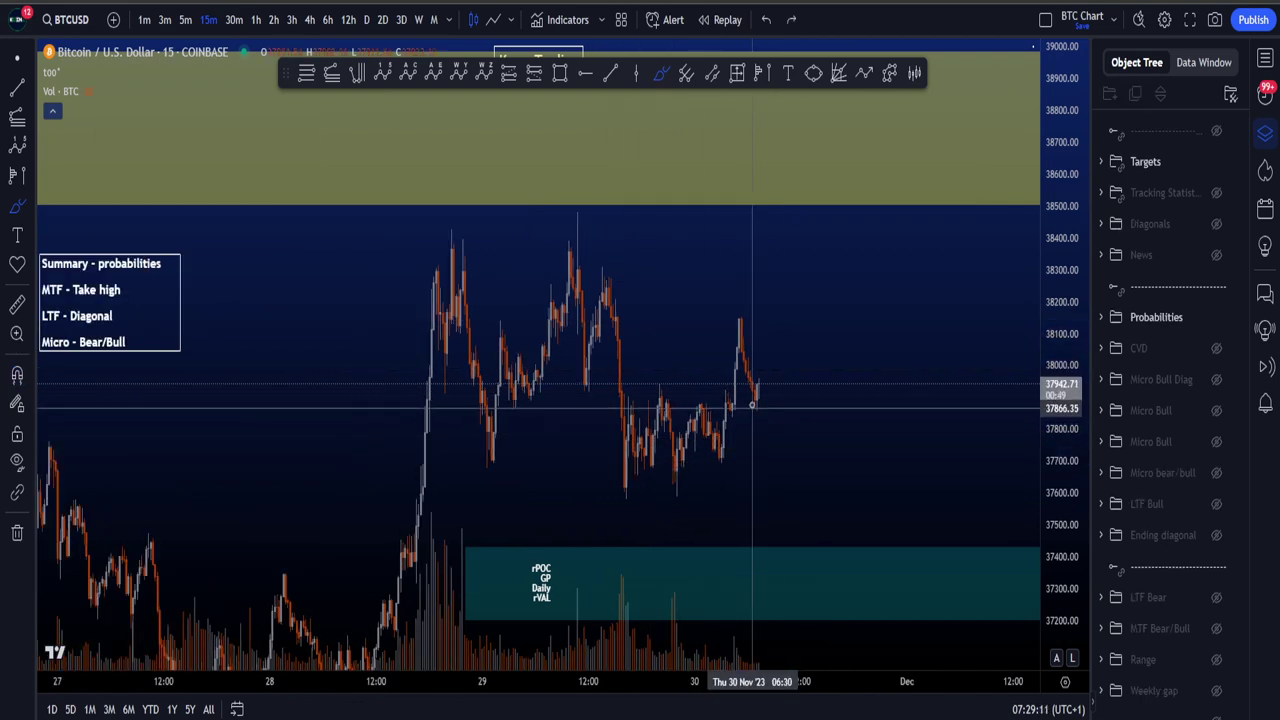
{"action": "mouse_move", "coordinate": [758, 316]}
{"action": "left_mouse_down"}
{"action": "mouse_move", "coordinate": [713, 316]}
{"action": "mouse_move", "coordinate": [754, 317]}
{"action": "mouse_move", "coordinate": [762, 391]}
{"action": "mouse_move", "coordinate": [741, 326]}
{"action": "left_mouse_up"}
{"action": "key", "text": "ctrl+z"}
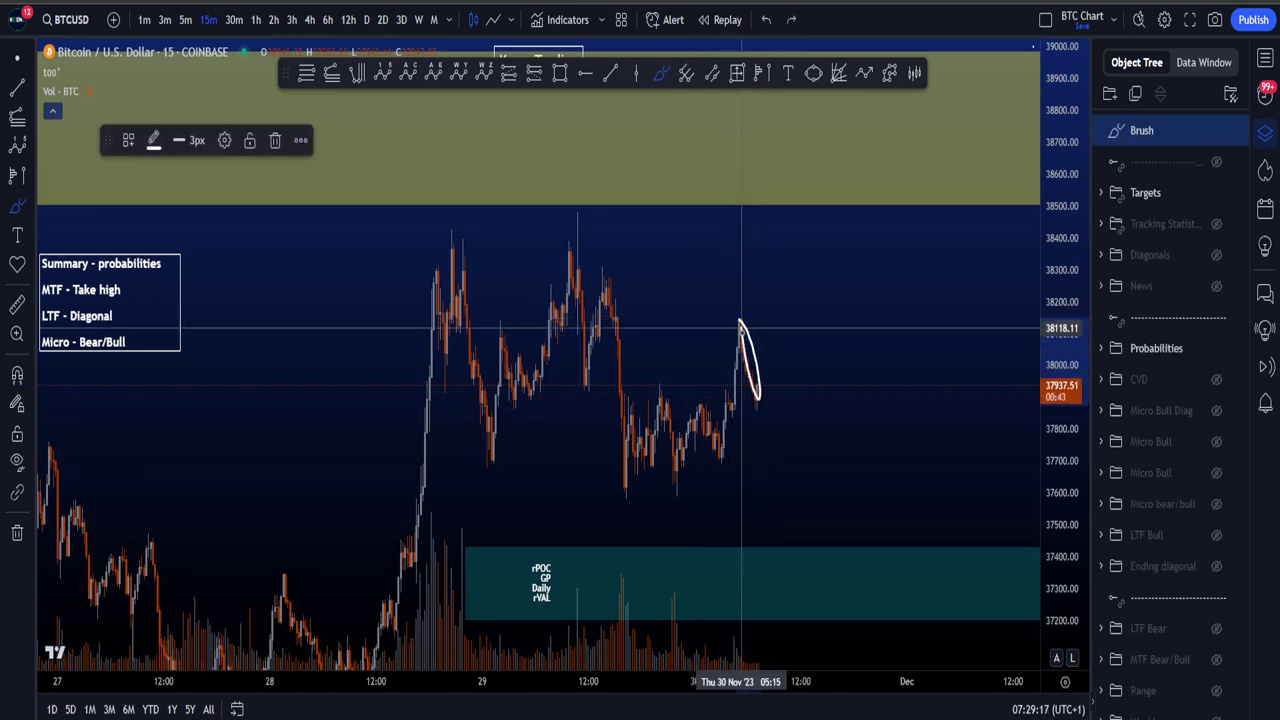
{"action": "key", "text": "ctrl+z"}
{"action": "mouse_move", "coordinate": [645, 390]}
{"action": "left_mouse_down"}
{"action": "mouse_move", "coordinate": [797, 411]}
{"action": "mouse_move", "coordinate": [770, 380]}
{"action": "left_mouse_up"}
{"action": "key", "text": "ctrl+z"}
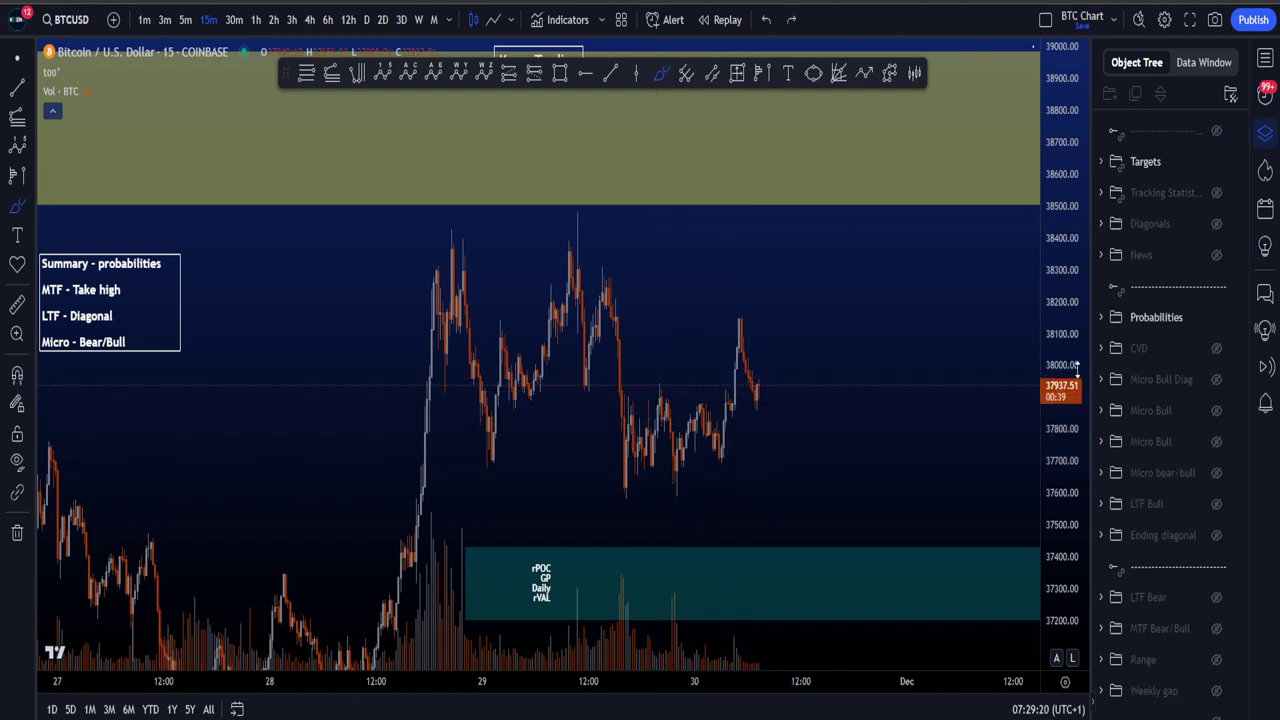
Step: Trace the advance from the 27 November low to the high just before 29 November with the brush, undoing the strokes
{"action": "mouse_move", "coordinate": [1061, 339]}
{"action": "left_mouse_down"}
{"action": "mouse_move", "coordinate": [1062, 543]}
{"action": "mouse_move", "coordinate": [1062, 456]}
{"action": "left_mouse_up"}
{"action": "scroll", "coordinate": [937, 489], "scroll_direction": "down", "scroll_amount": 2}
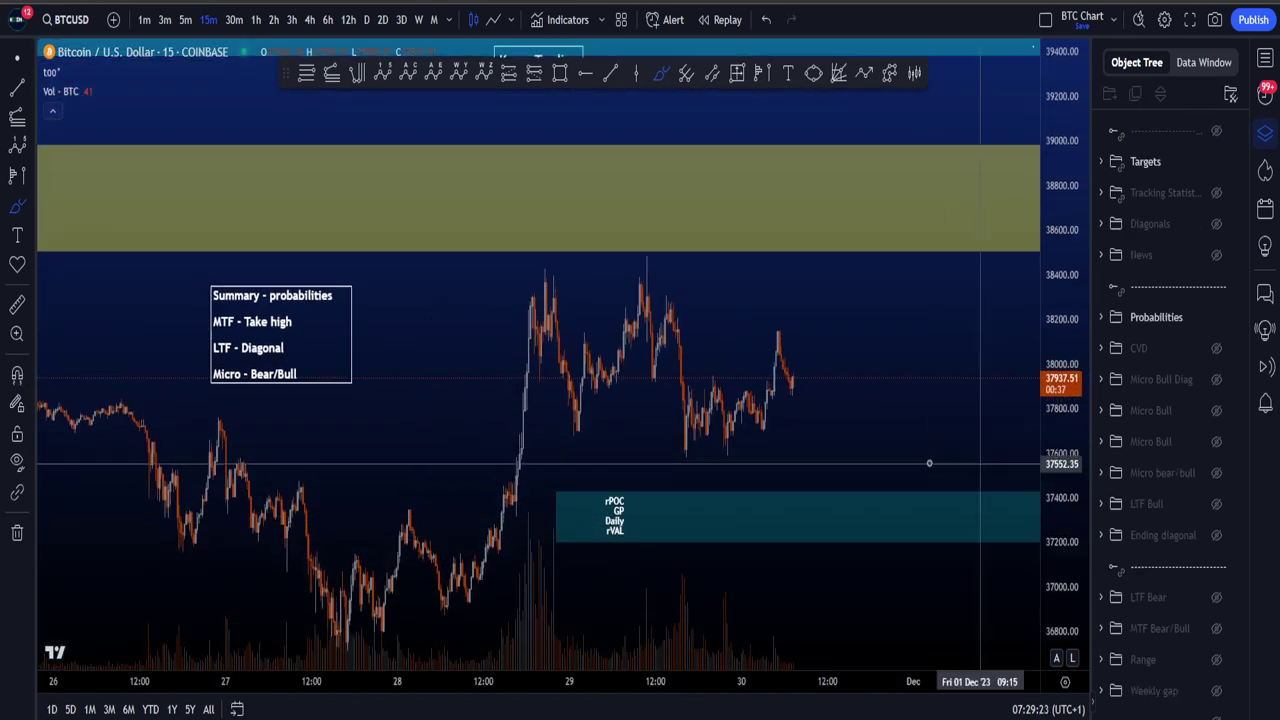
{"action": "scroll", "coordinate": [840, 485], "scroll_direction": "up", "scroll_amount": 1}
{"action": "left_click_drag", "start_coordinate": [280, 632], "coordinate": [329, 537]}
{"action": "mouse_move", "coordinate": [292, 607]}
{"action": "left_mouse_down"}
{"action": "mouse_move", "coordinate": [386, 537]}
{"action": "mouse_move", "coordinate": [477, 337]}
{"action": "mouse_move", "coordinate": [517, 366]}
{"action": "mouse_move", "coordinate": [520, 268]}
{"action": "left_mouse_up"}
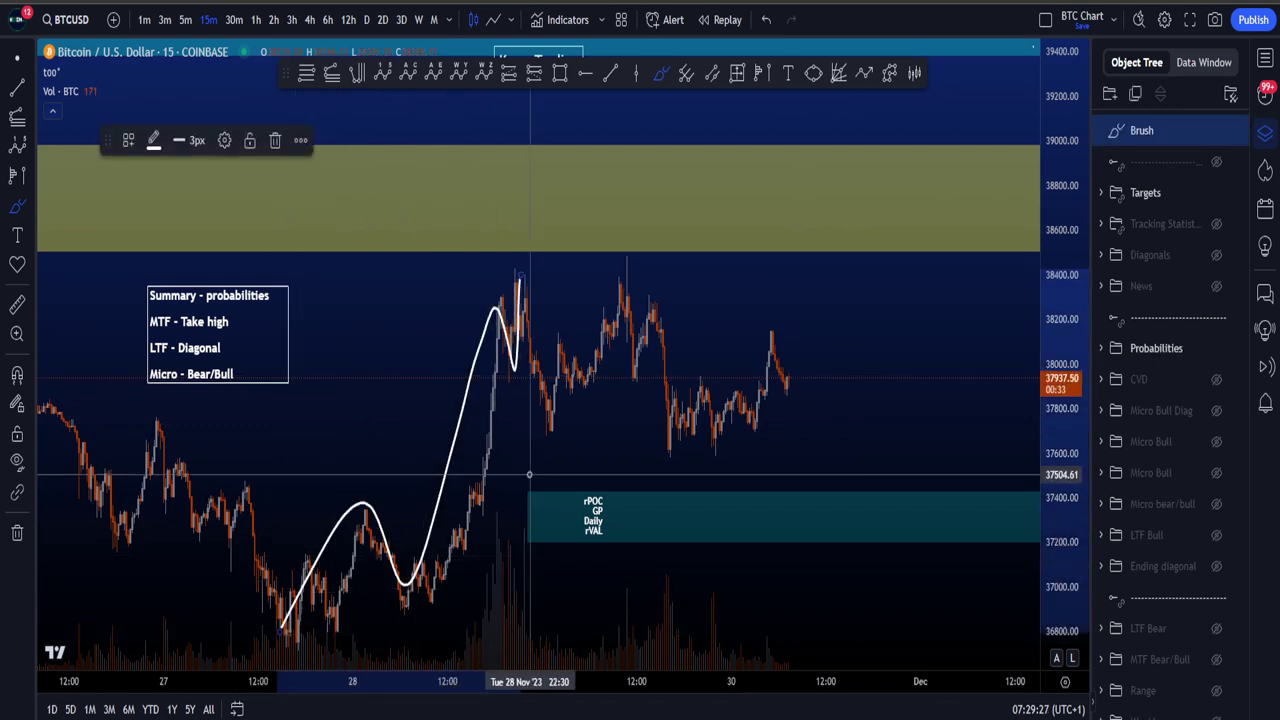
{"action": "key", "text": "ctrl+z"}
{"action": "left_click_drag", "start_coordinate": [284, 604], "coordinate": [520, 318]}
{"action": "key", "text": "ctrl+z"}
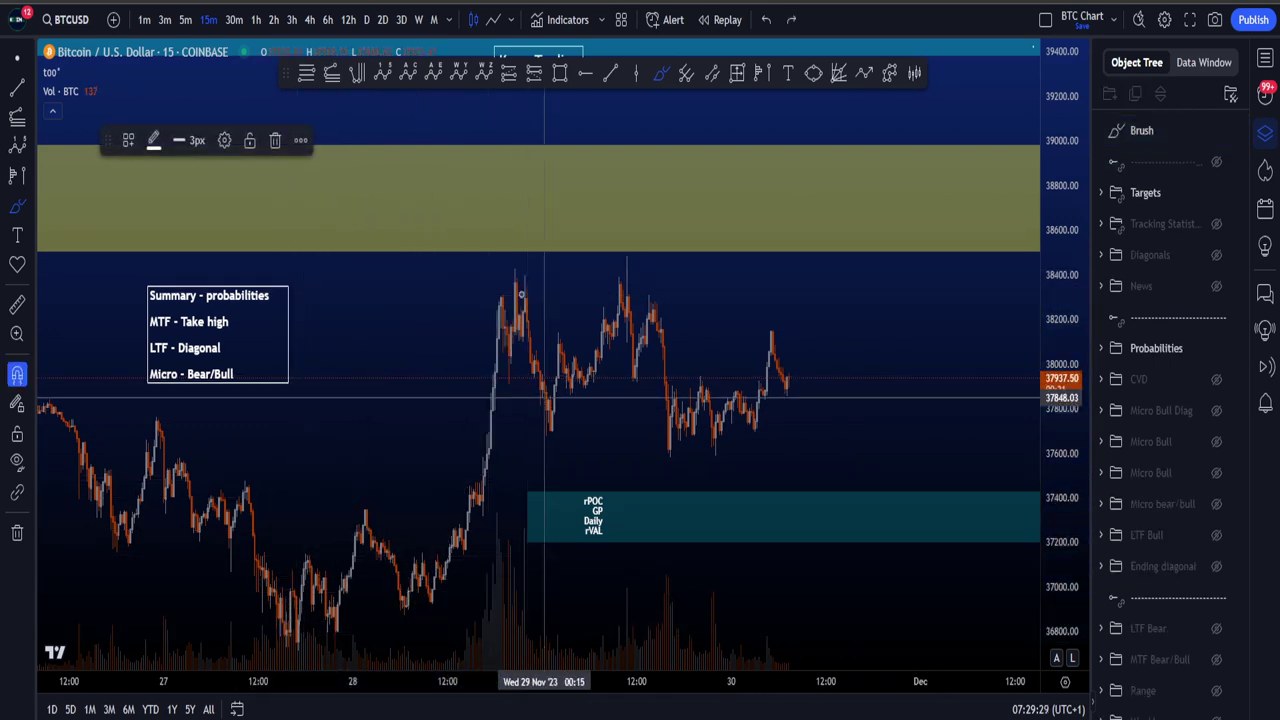
Step: Brush the decline into the 29 November low, then circle the rebound with a drop into the rPOC zone, undoing each stroke
{"action": "mouse_move", "coordinate": [510, 272]}
{"action": "left_mouse_down"}
{"action": "mouse_move", "coordinate": [549, 410]}
{"action": "mouse_move", "coordinate": [618, 282]}
{"action": "mouse_move", "coordinate": [694, 457]}
{"action": "left_mouse_up"}
{"action": "key", "text": "ctrl+z"}
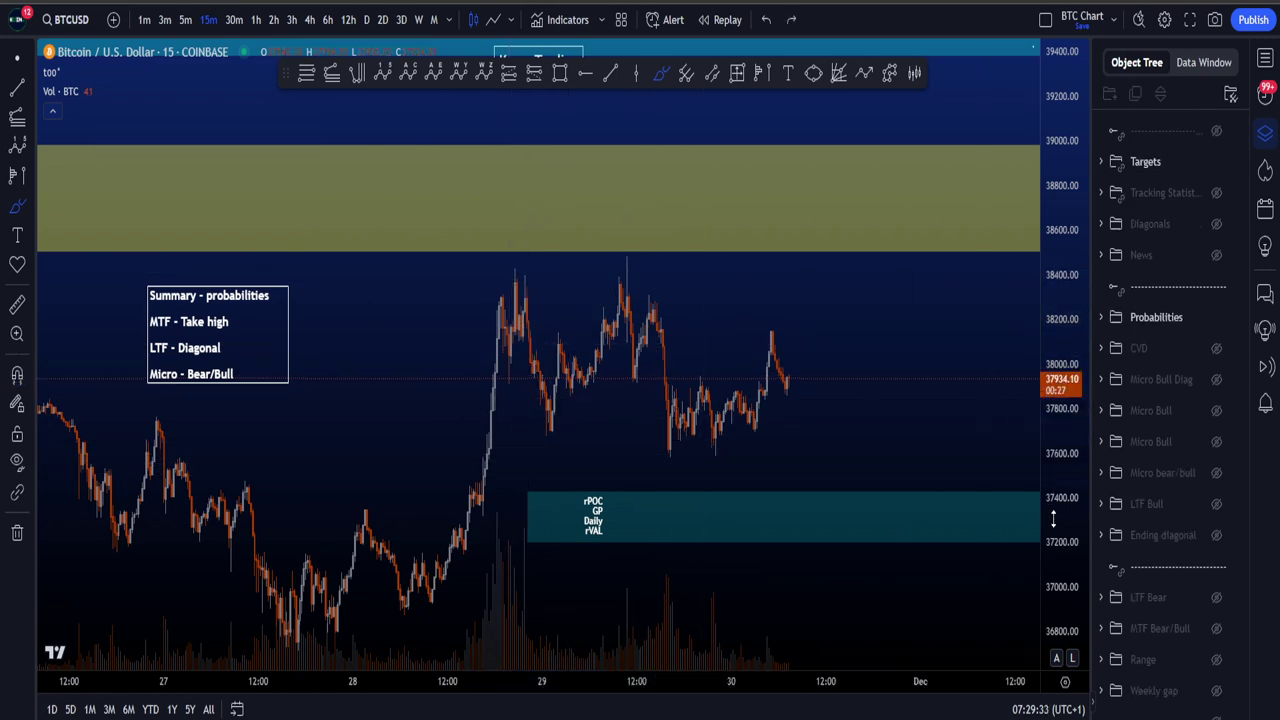
{"action": "left_click_drag", "start_coordinate": [1054, 518], "coordinate": [1053, 489]}
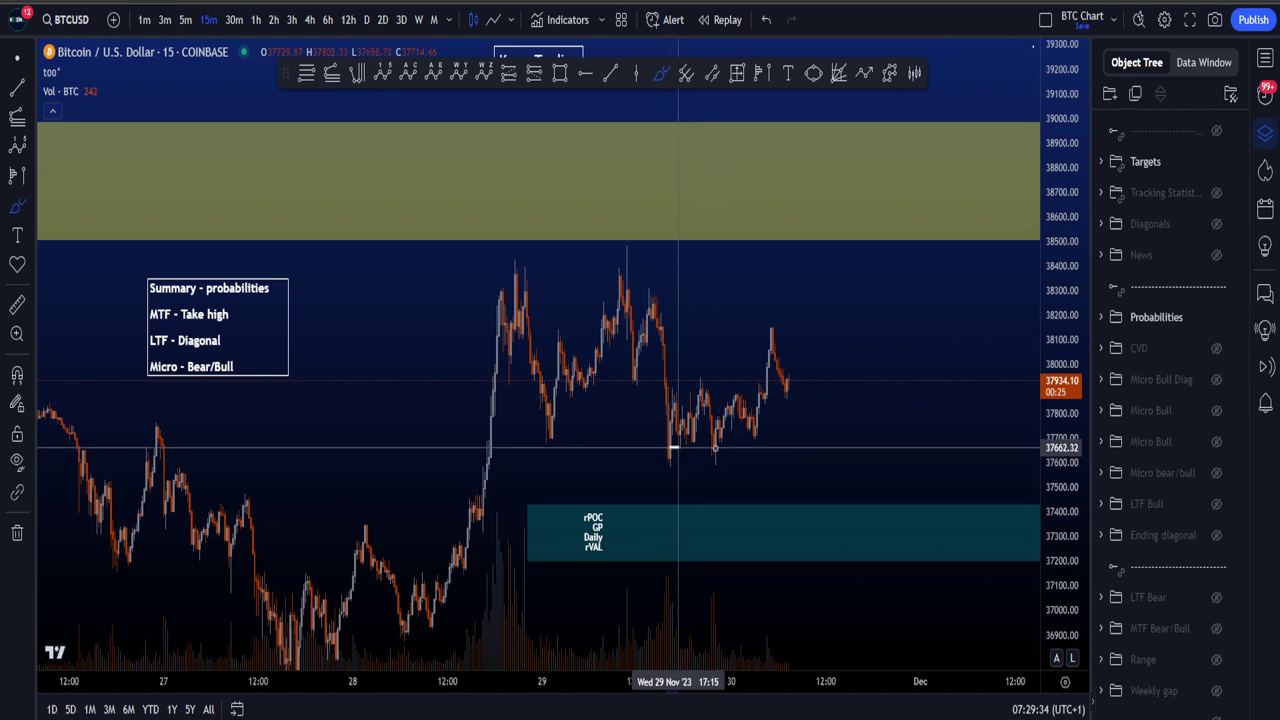
{"action": "mouse_move", "coordinate": [674, 450]}
{"action": "left_mouse_down"}
{"action": "mouse_move", "coordinate": [785, 340]}
{"action": "mouse_move", "coordinate": [690, 370]}
{"action": "left_mouse_up"}
{"action": "key", "text": "ctrl+z"}
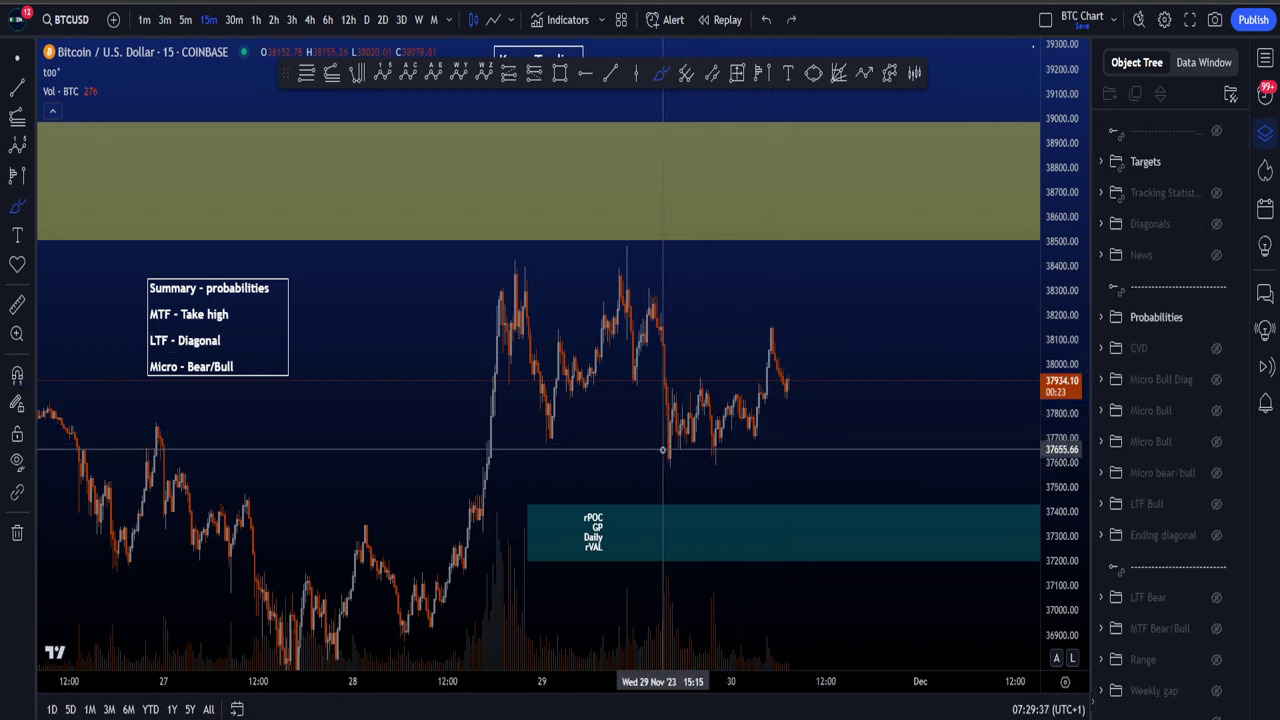
{"action": "mouse_move", "coordinate": [676, 451]}
{"action": "left_mouse_down"}
{"action": "mouse_move", "coordinate": [814, 391]}
{"action": "mouse_move", "coordinate": [805, 385]}
{"action": "mouse_move", "coordinate": [818, 517]}
{"action": "left_mouse_up"}
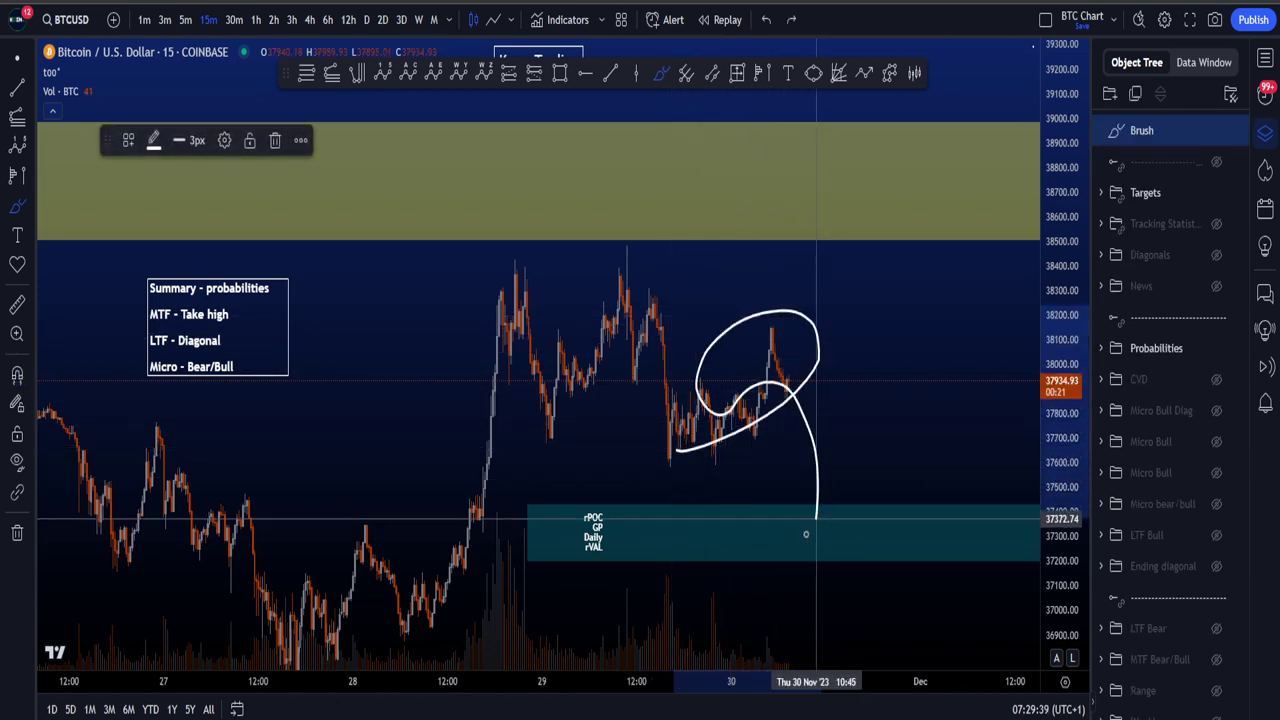
{"action": "key", "text": "ctrl+z"}
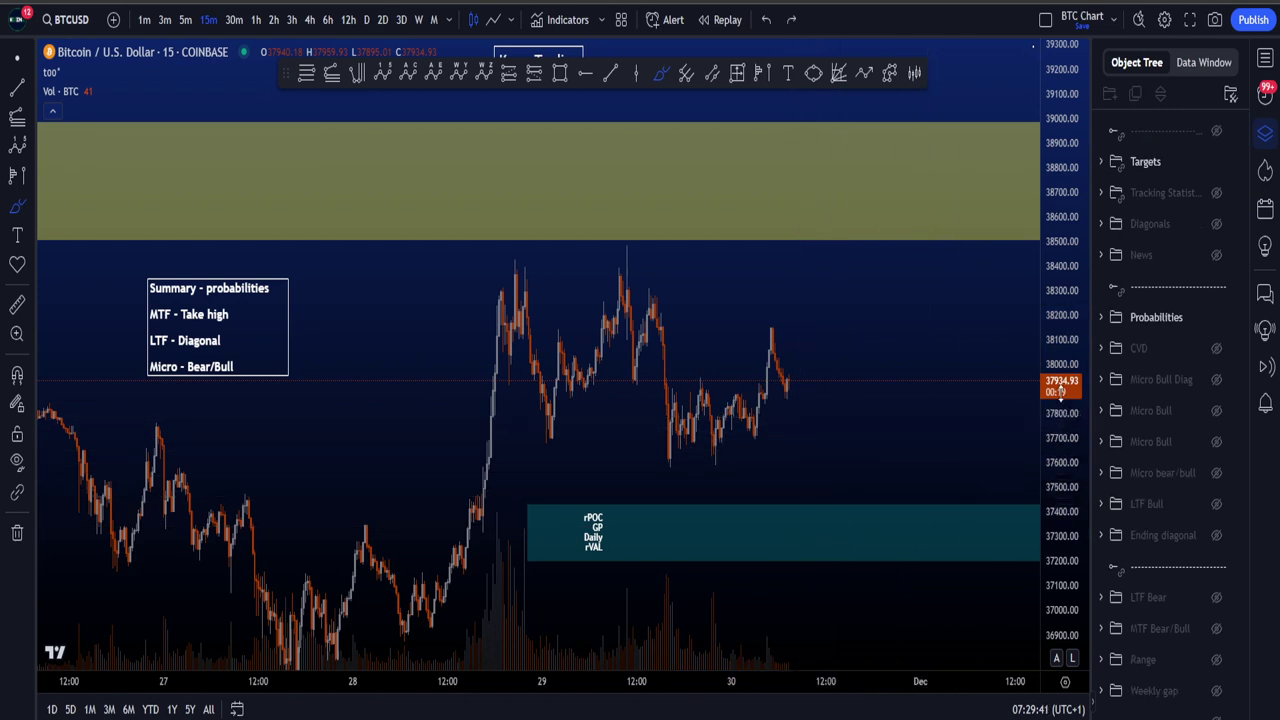
Step: Brush marks at the yellow and rPOC zones, arc over the latest rebound from its low to its high, and undo the strokes
{"action": "left_click_drag", "start_coordinate": [1060, 393], "coordinate": [609, 450]}
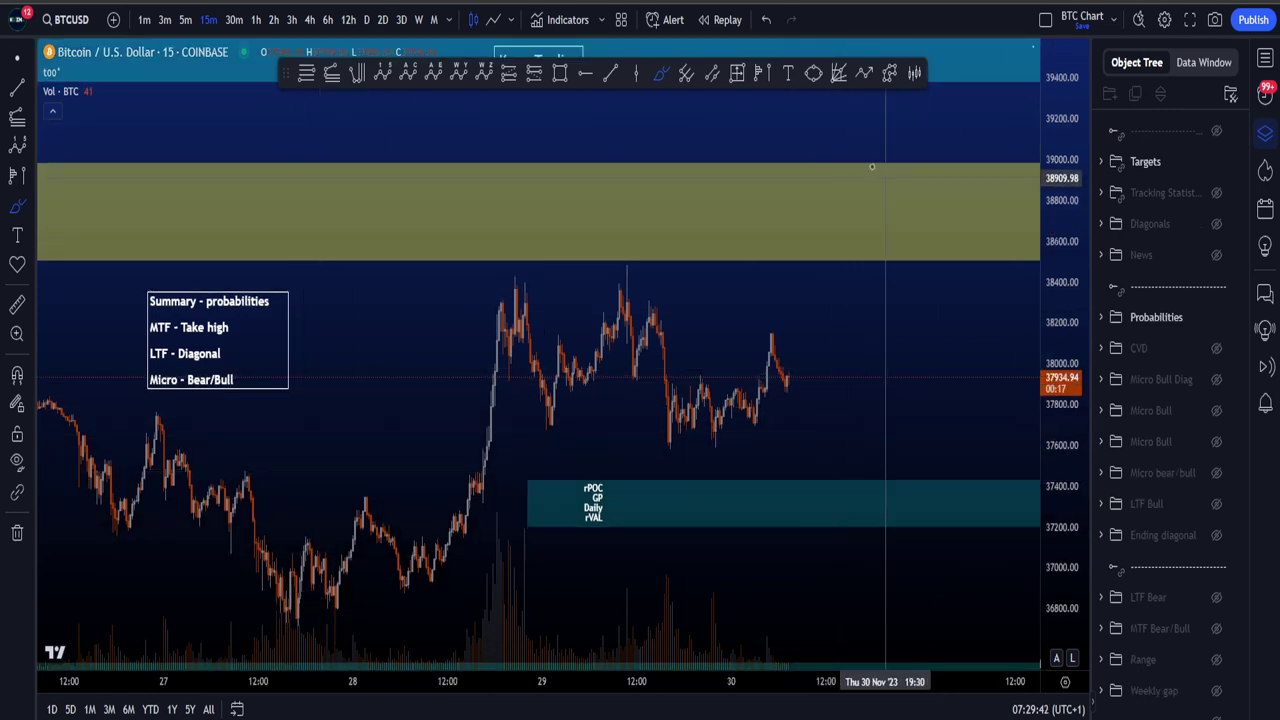
{"action": "left_click_drag", "start_coordinate": [872, 167], "coordinate": [865, 172]}
{"action": "key", "text": "ctrl+z"}
{"action": "mouse_move", "coordinate": [641, 534]}
{"action": "left_mouse_down"}
{"action": "mouse_move", "coordinate": [787, 527]}
{"action": "mouse_move", "coordinate": [629, 326]}
{"action": "mouse_move", "coordinate": [803, 523]}
{"action": "left_mouse_up"}
{"action": "key", "text": "ctrl+z"}
{"action": "left_click_drag", "start_coordinate": [793, 319], "coordinate": [657, 410]}
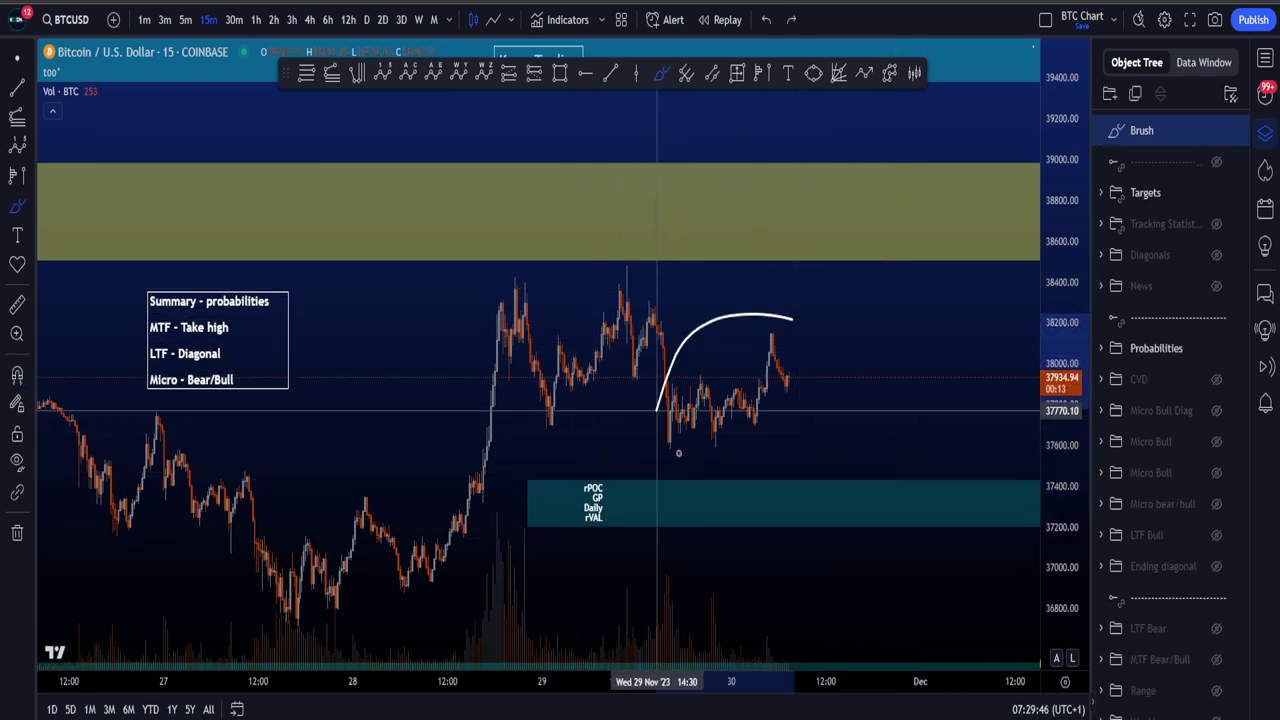
{"action": "left_click_drag", "start_coordinate": [679, 453], "coordinate": [771, 311]}
{"action": "key", "text": "ctrl+z"}
Step: Brush along the rising lows of 29–30 November and around a possible drop towards the rPOC zone, undoing each stroke
{"action": "mouse_move", "coordinate": [670, 446]}
{"action": "left_mouse_down"}
{"action": "mouse_move", "coordinate": [780, 417]}
{"action": "mouse_move", "coordinate": [667, 444]}
{"action": "mouse_move", "coordinate": [735, 427]}
{"action": "left_mouse_up"}
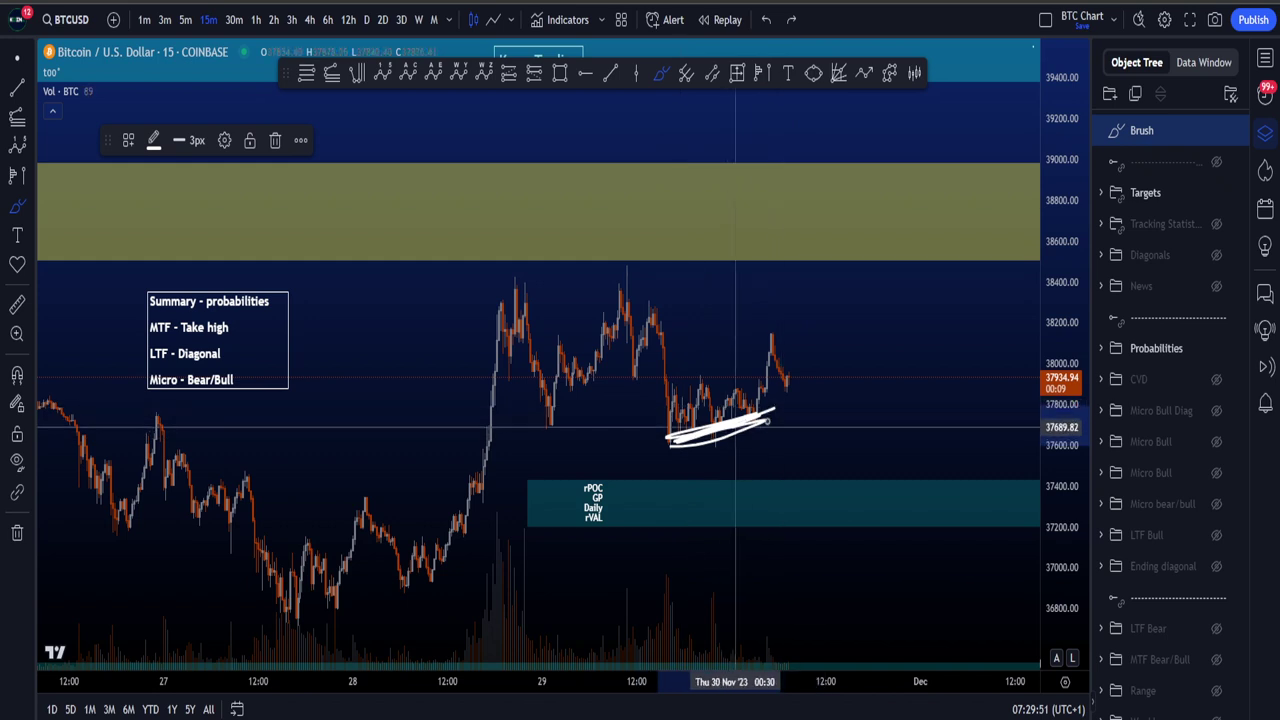
{"action": "key", "text": "ctrl+z"}
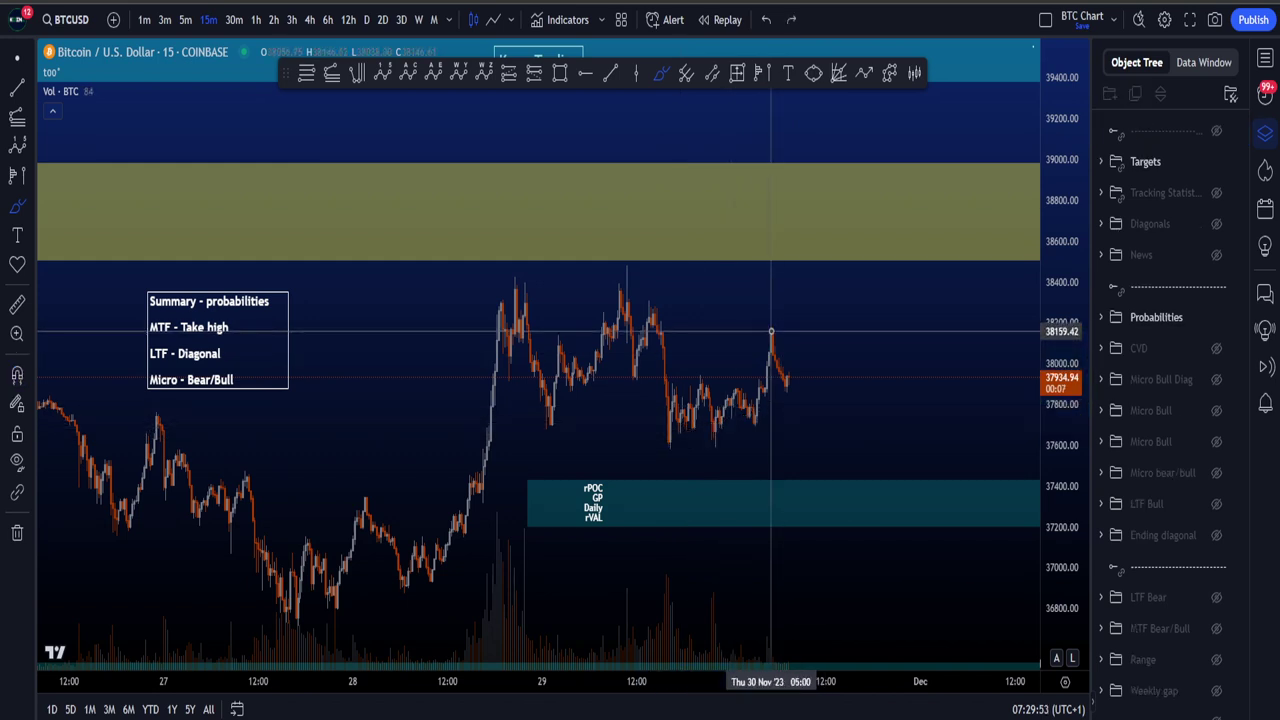
{"action": "mouse_move", "coordinate": [840, 474]}
{"action": "left_mouse_down"}
{"action": "mouse_move", "coordinate": [777, 523]}
{"action": "mouse_move", "coordinate": [790, 515]}
{"action": "left_mouse_up"}
{"action": "key", "text": "ctrl+z"}
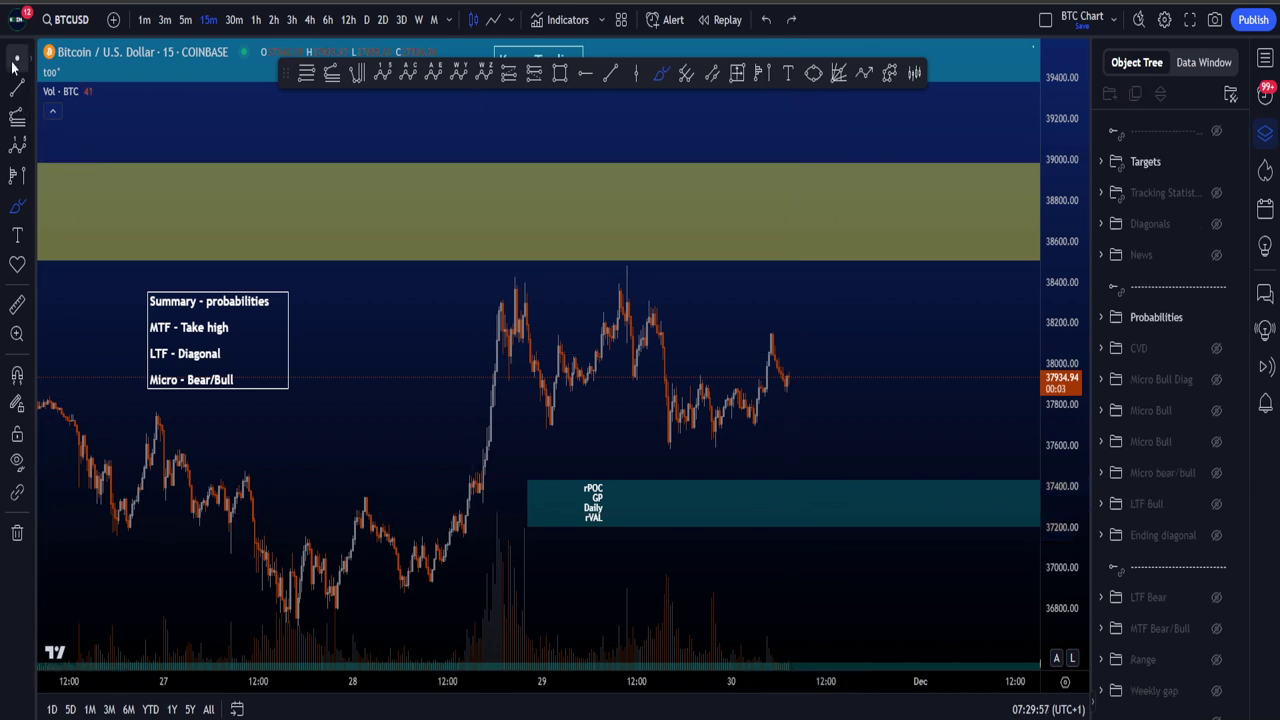